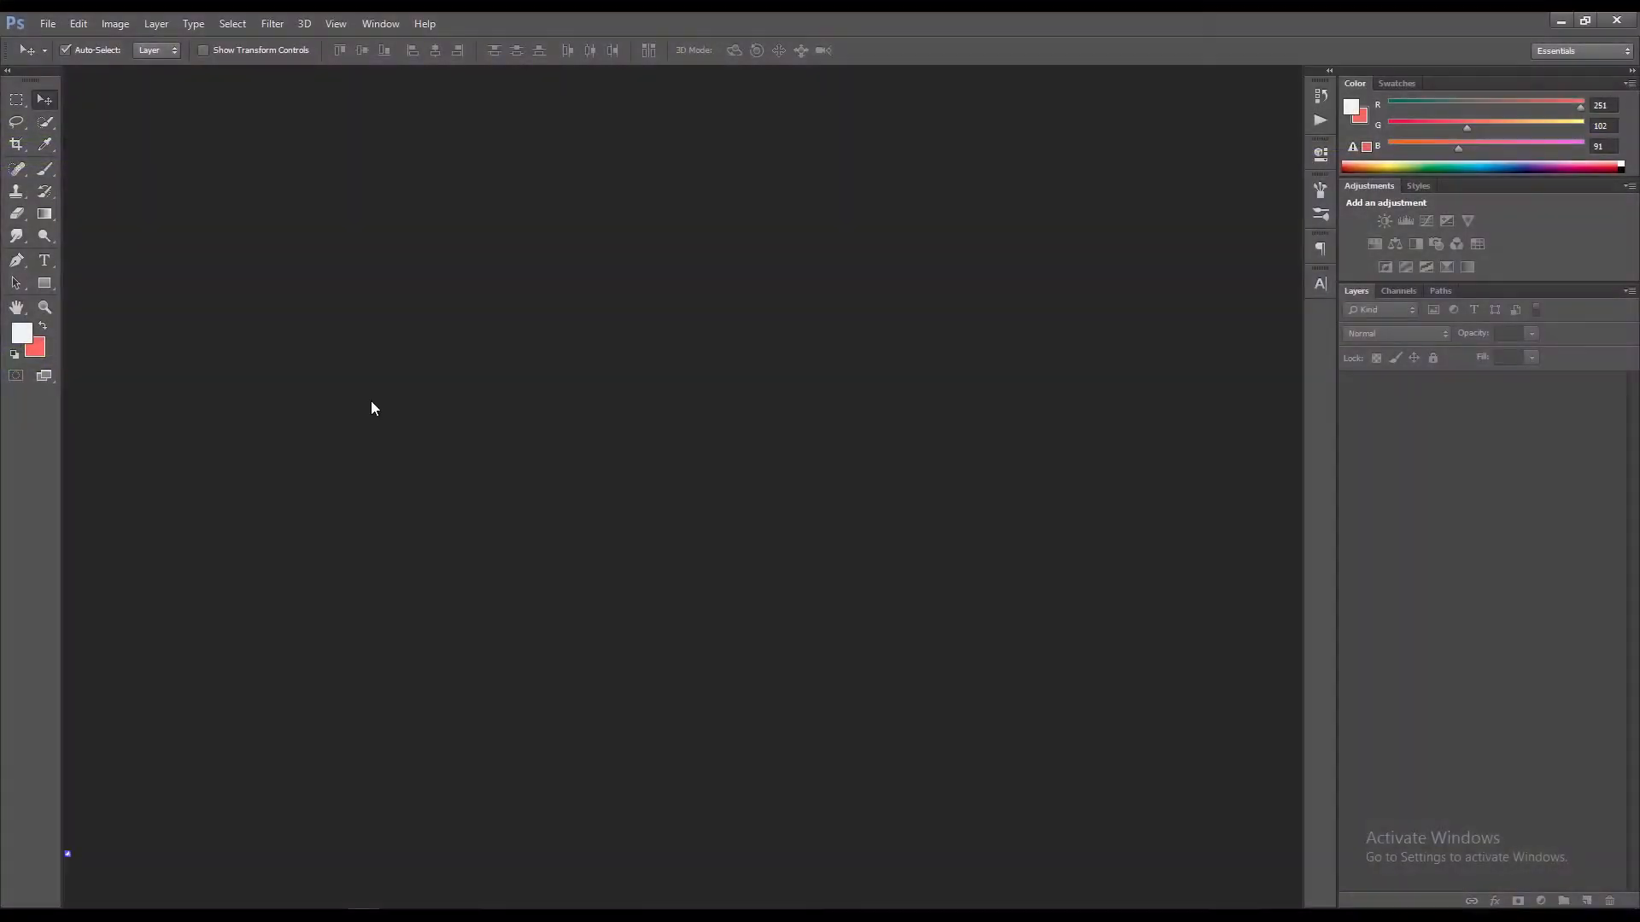
- Open the casual-outfit-with-female-model-mockup PSD from the casual-outfit-with-female-model-mockup-257687 folder on the Desktop
left_click(47, 25)
left_click(51, 61)
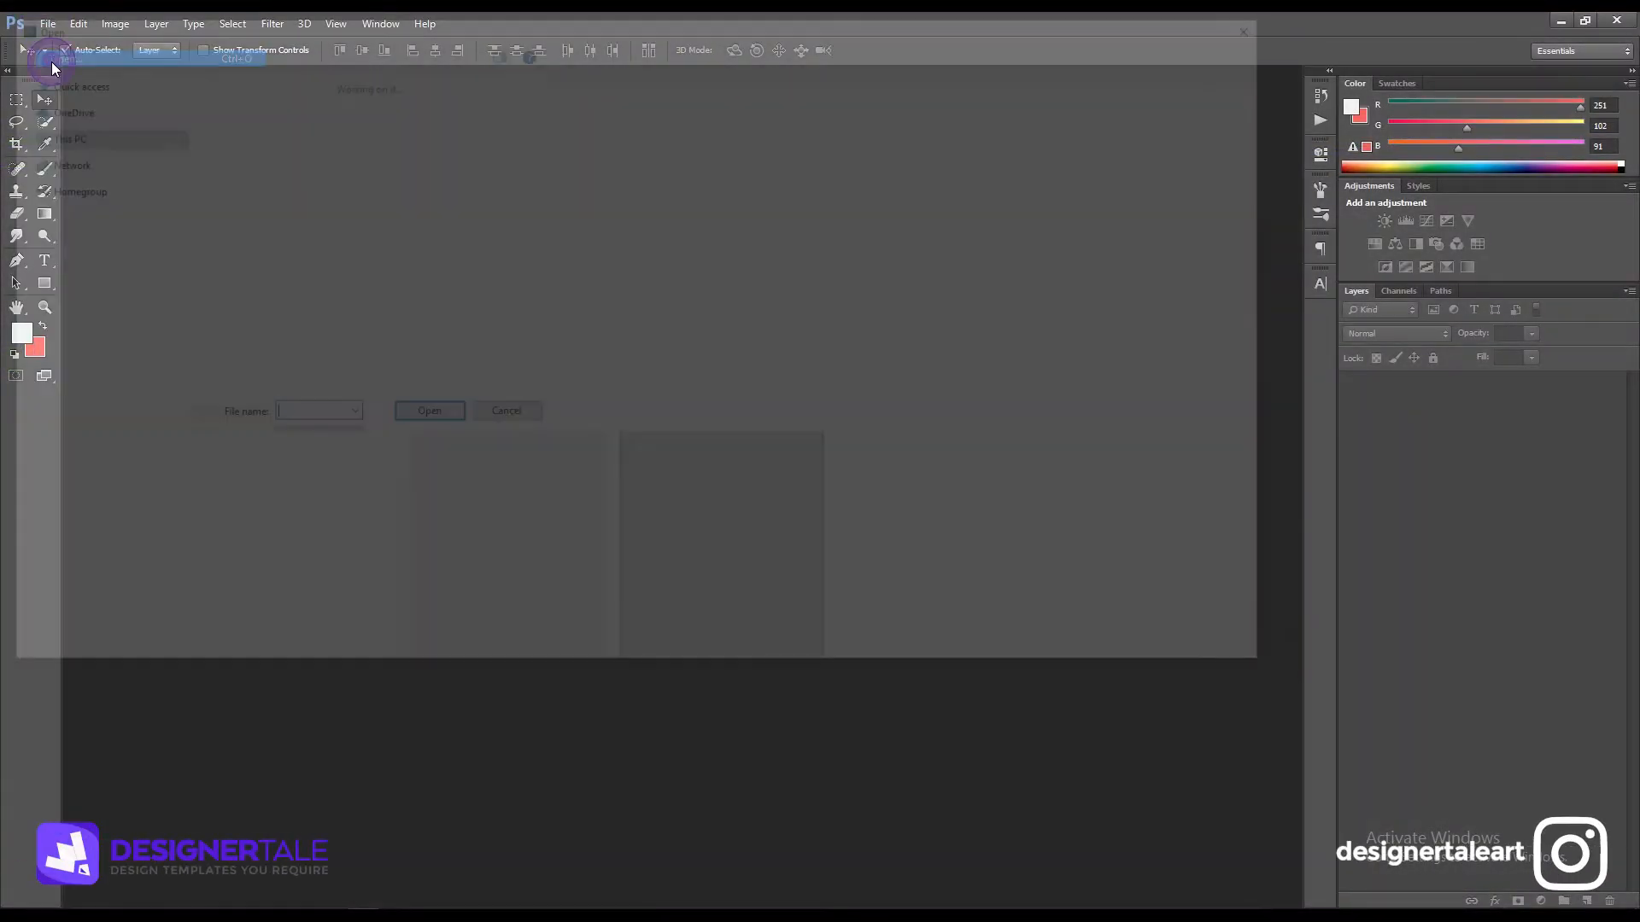
double_click(245, 163)
left_click(246, 162)
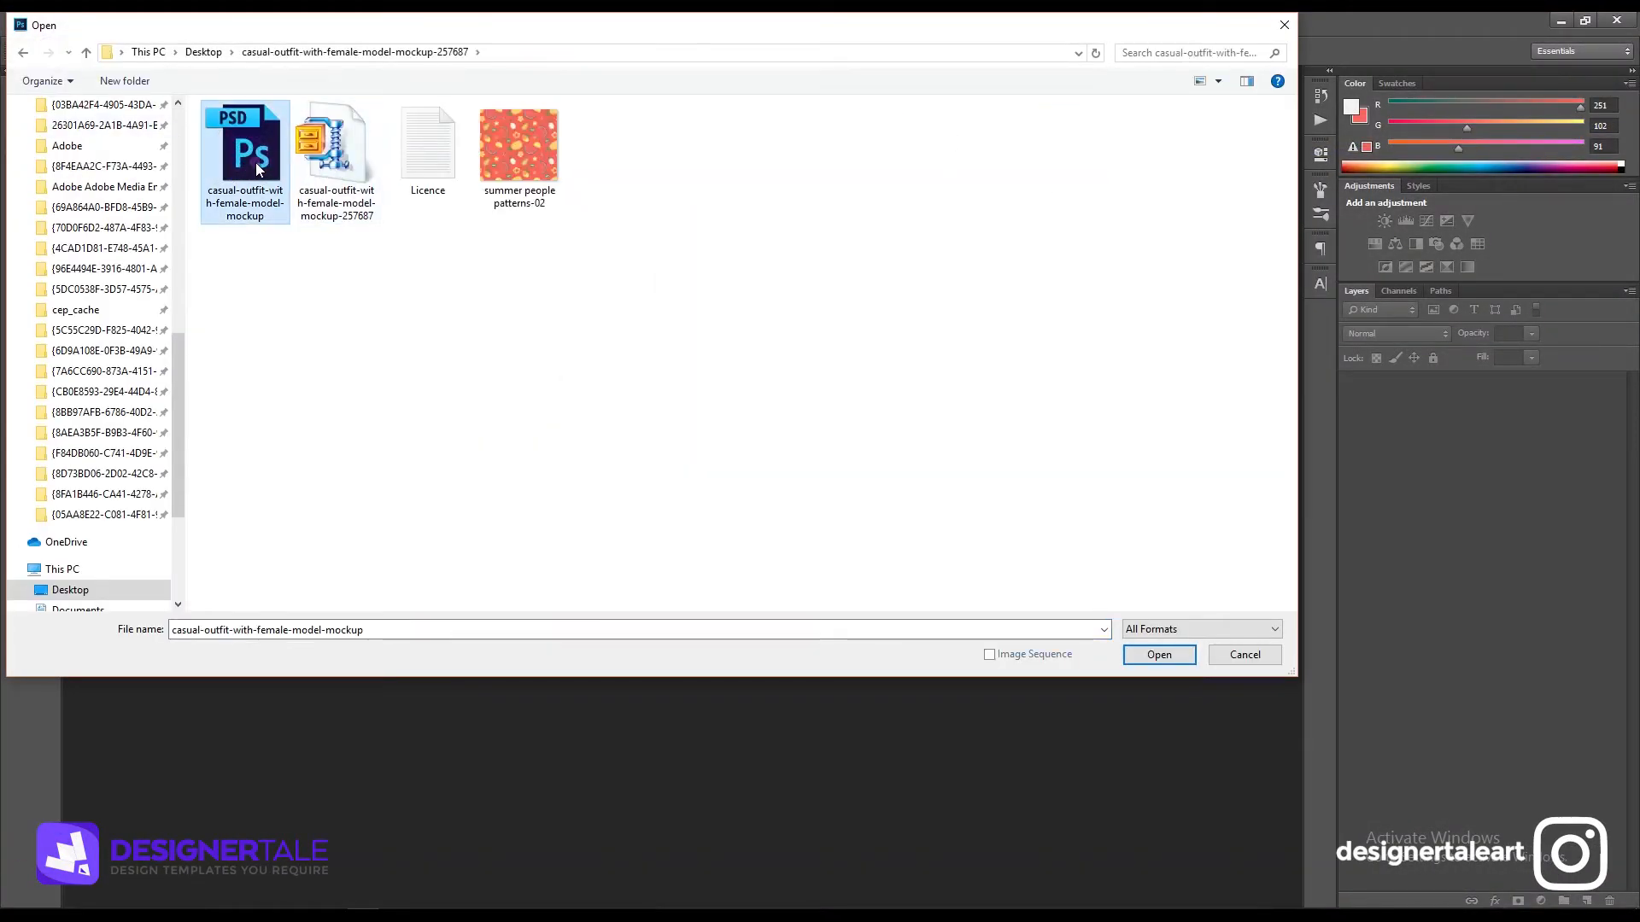
left_click(1160, 655)
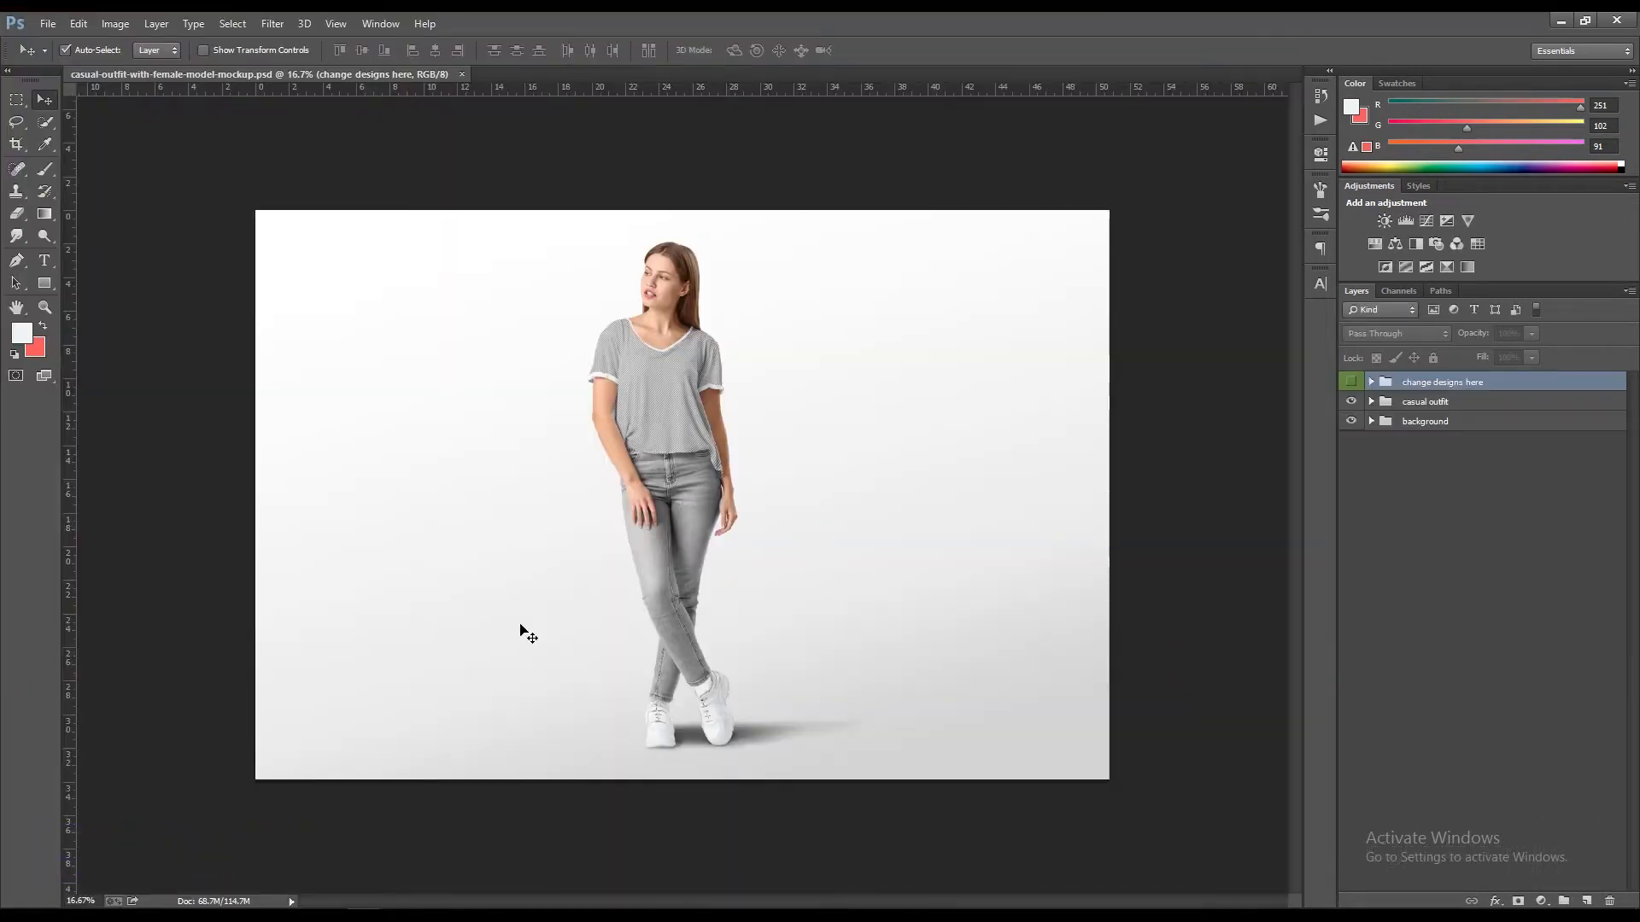
- Open the contents of the "change shirt design here" and "change sleeve design here" smart objects for editing
left_click(1371, 384)
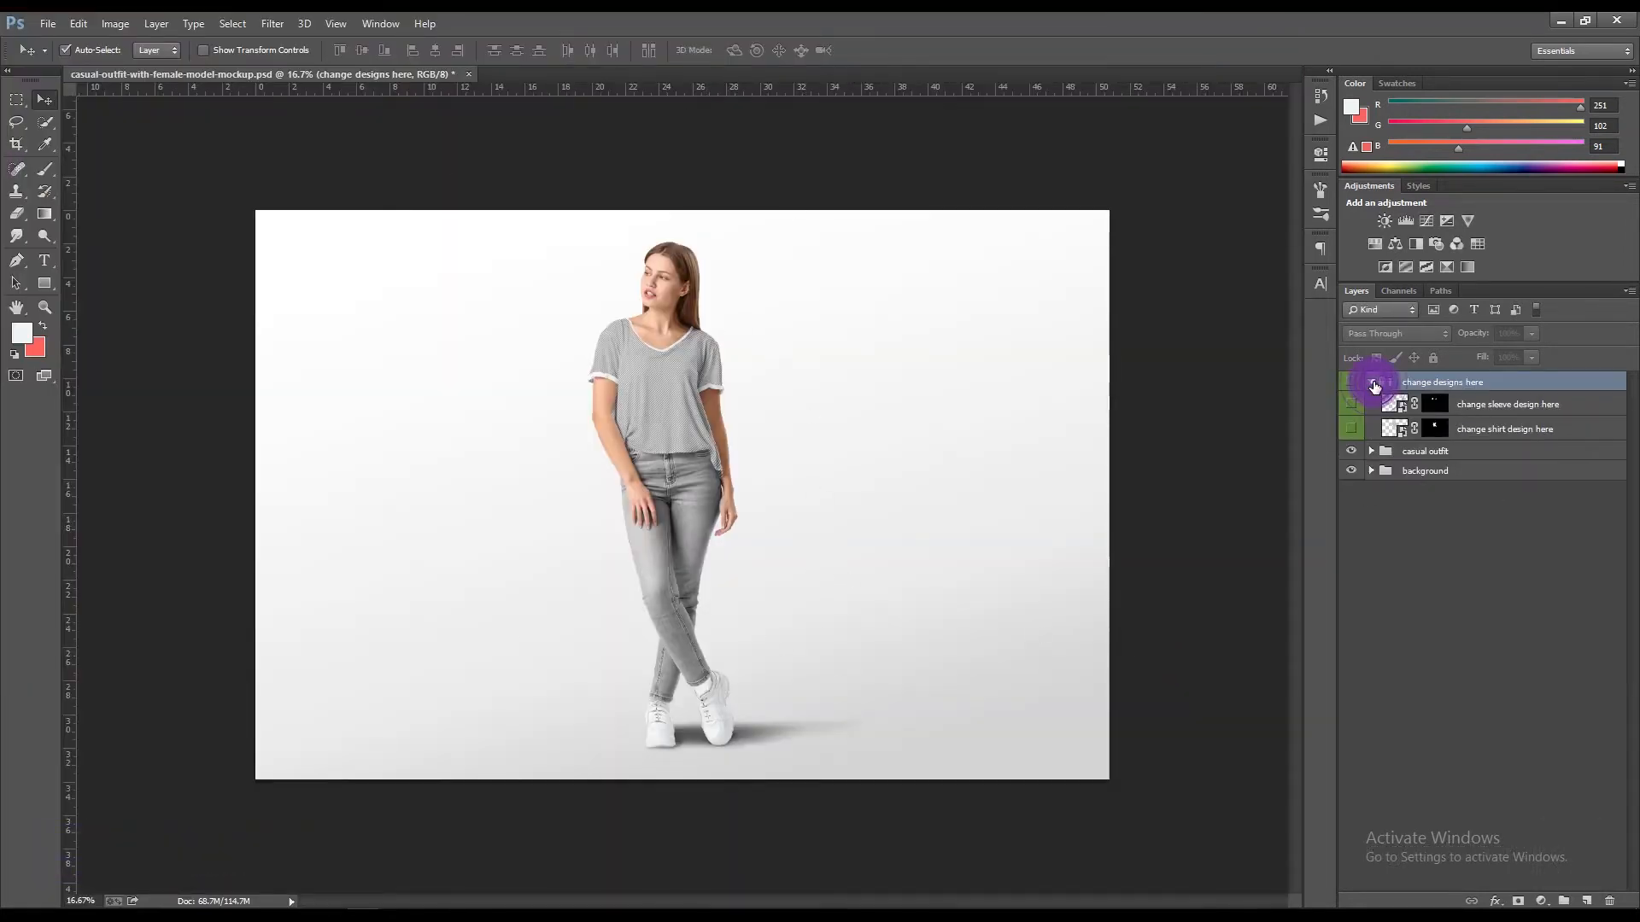
double_click(1397, 436)
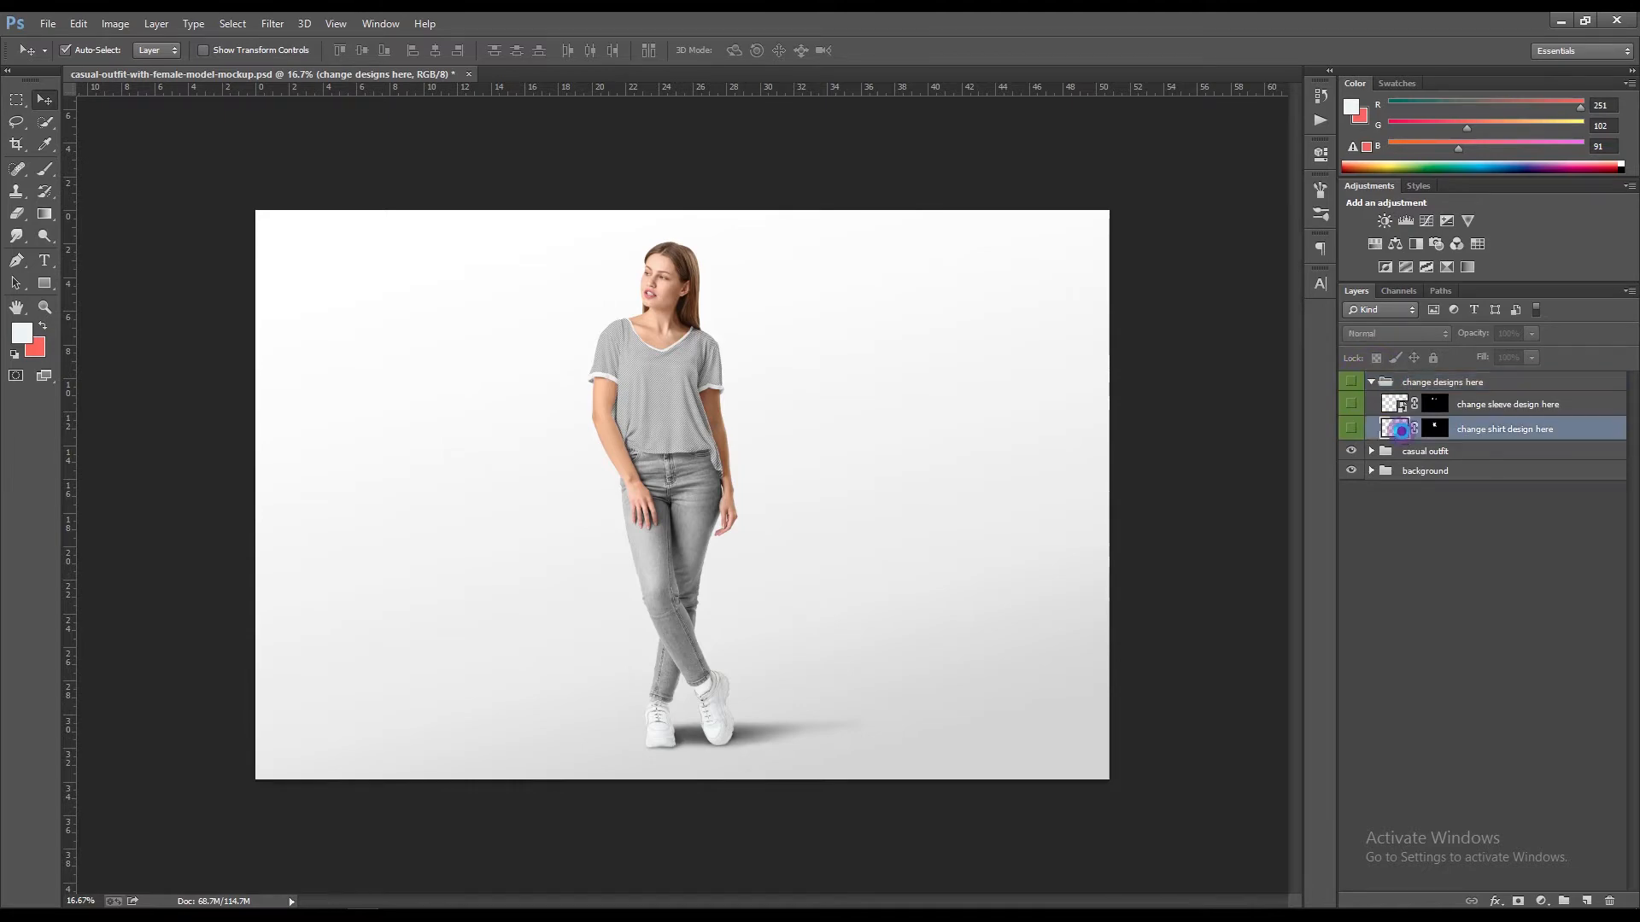
left_click(889, 401)
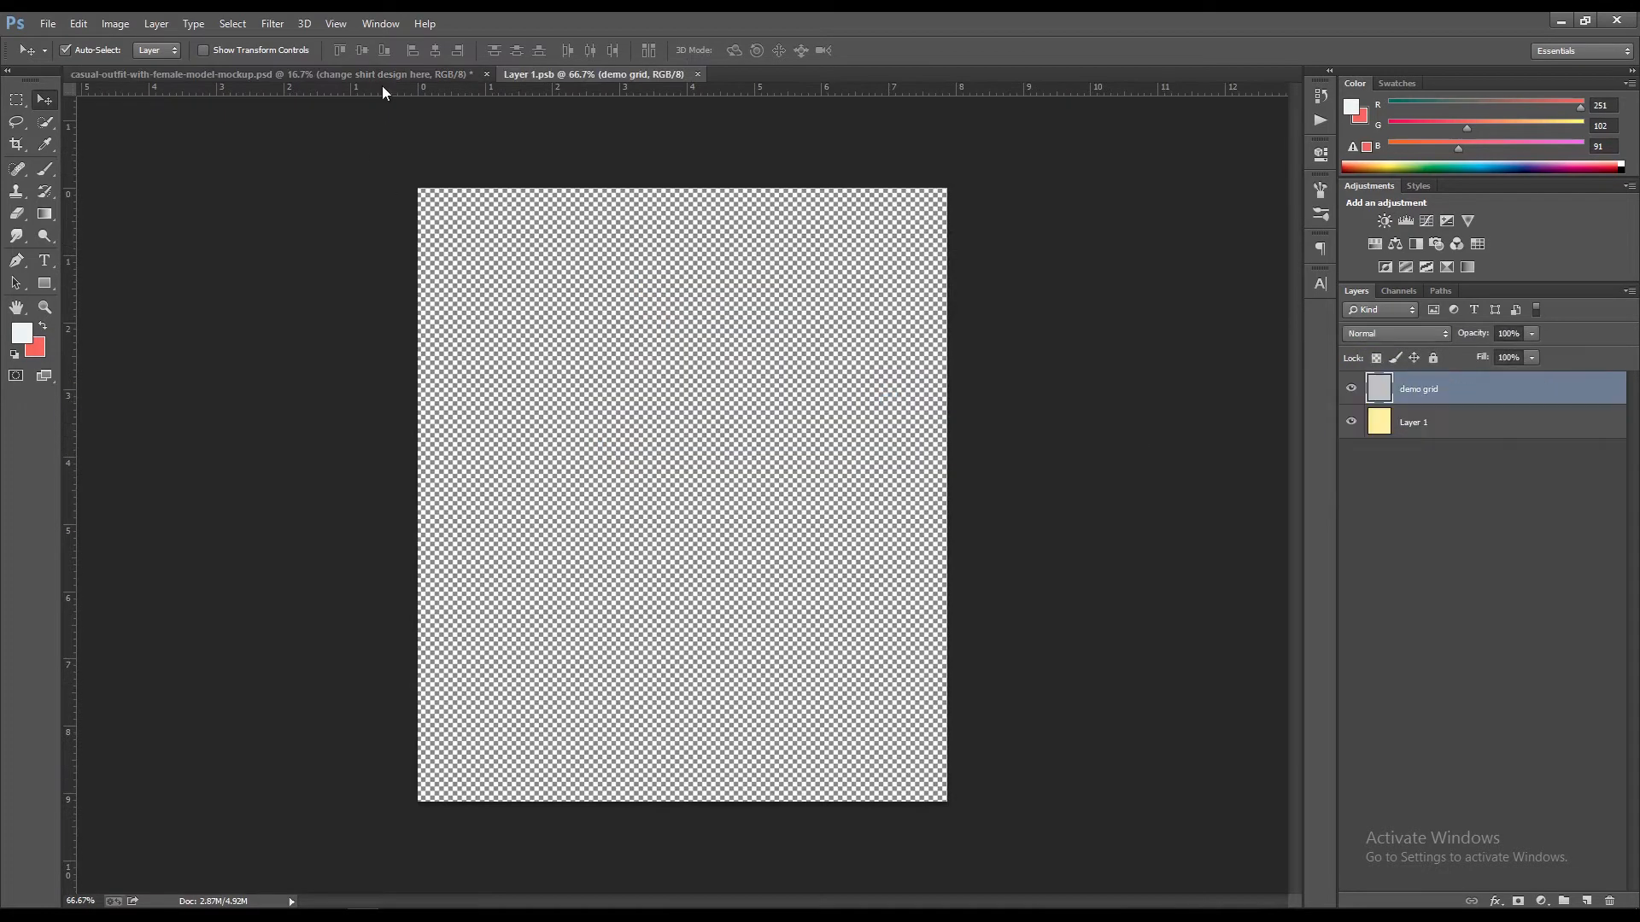
left_click(393, 77)
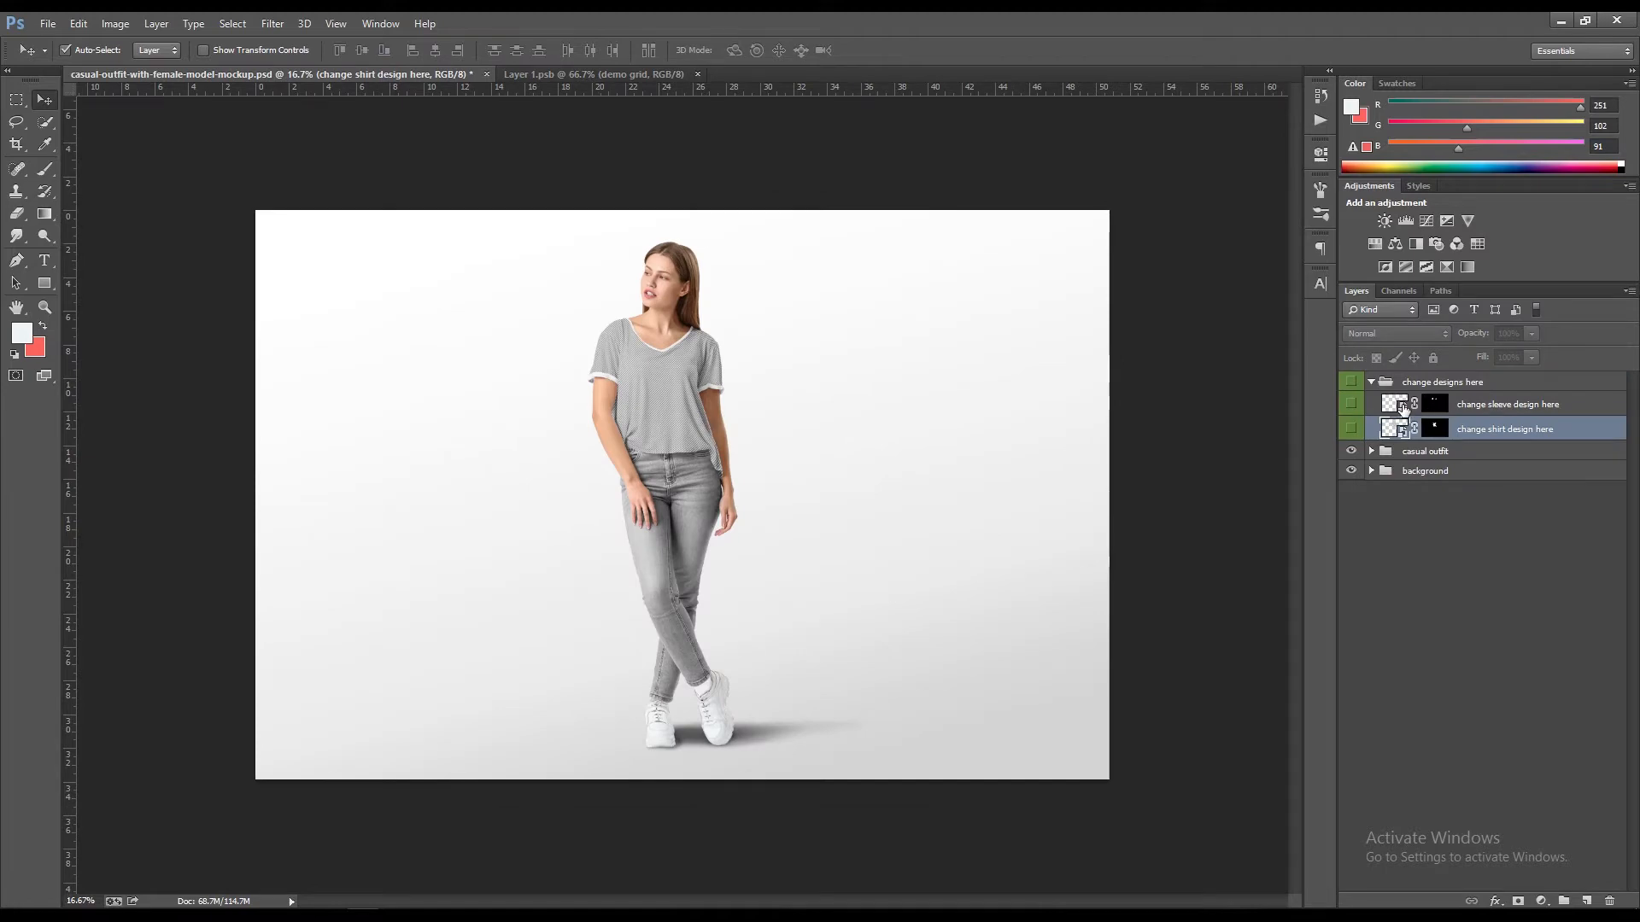
double_click(1403, 408)
left_click(888, 399)
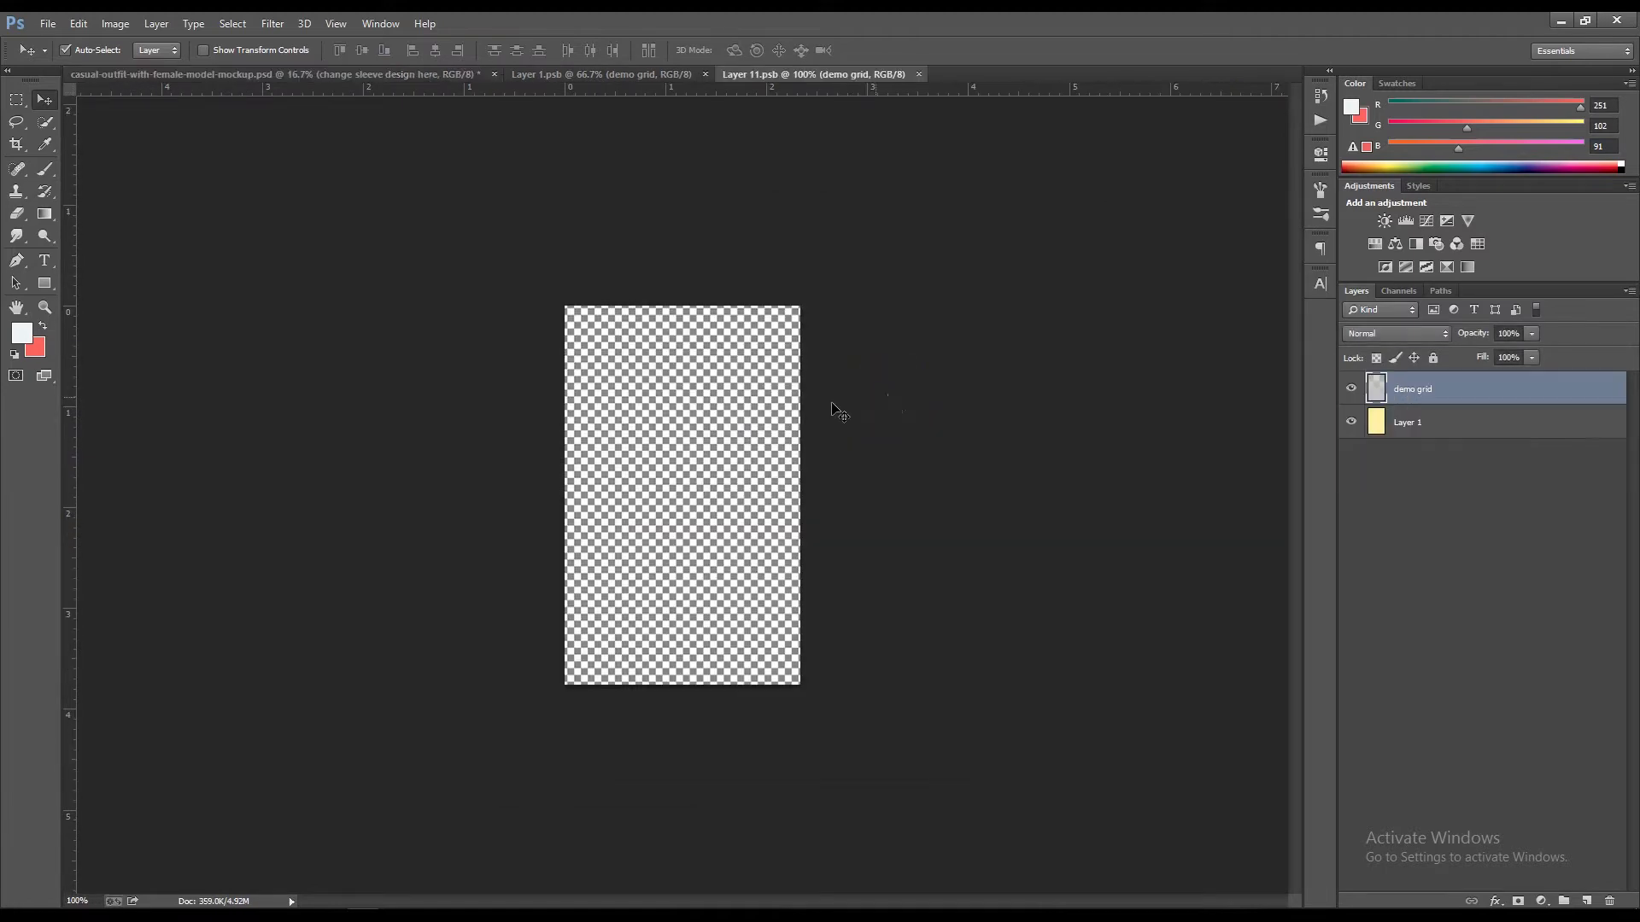
- Place the summer people patterns-02 file in Layer 1.psb, scaled to 3.35% and aligned to the canvas's upper-left corner
left_click(535, 73)
left_click(17, 24)
left_click(48, 23)
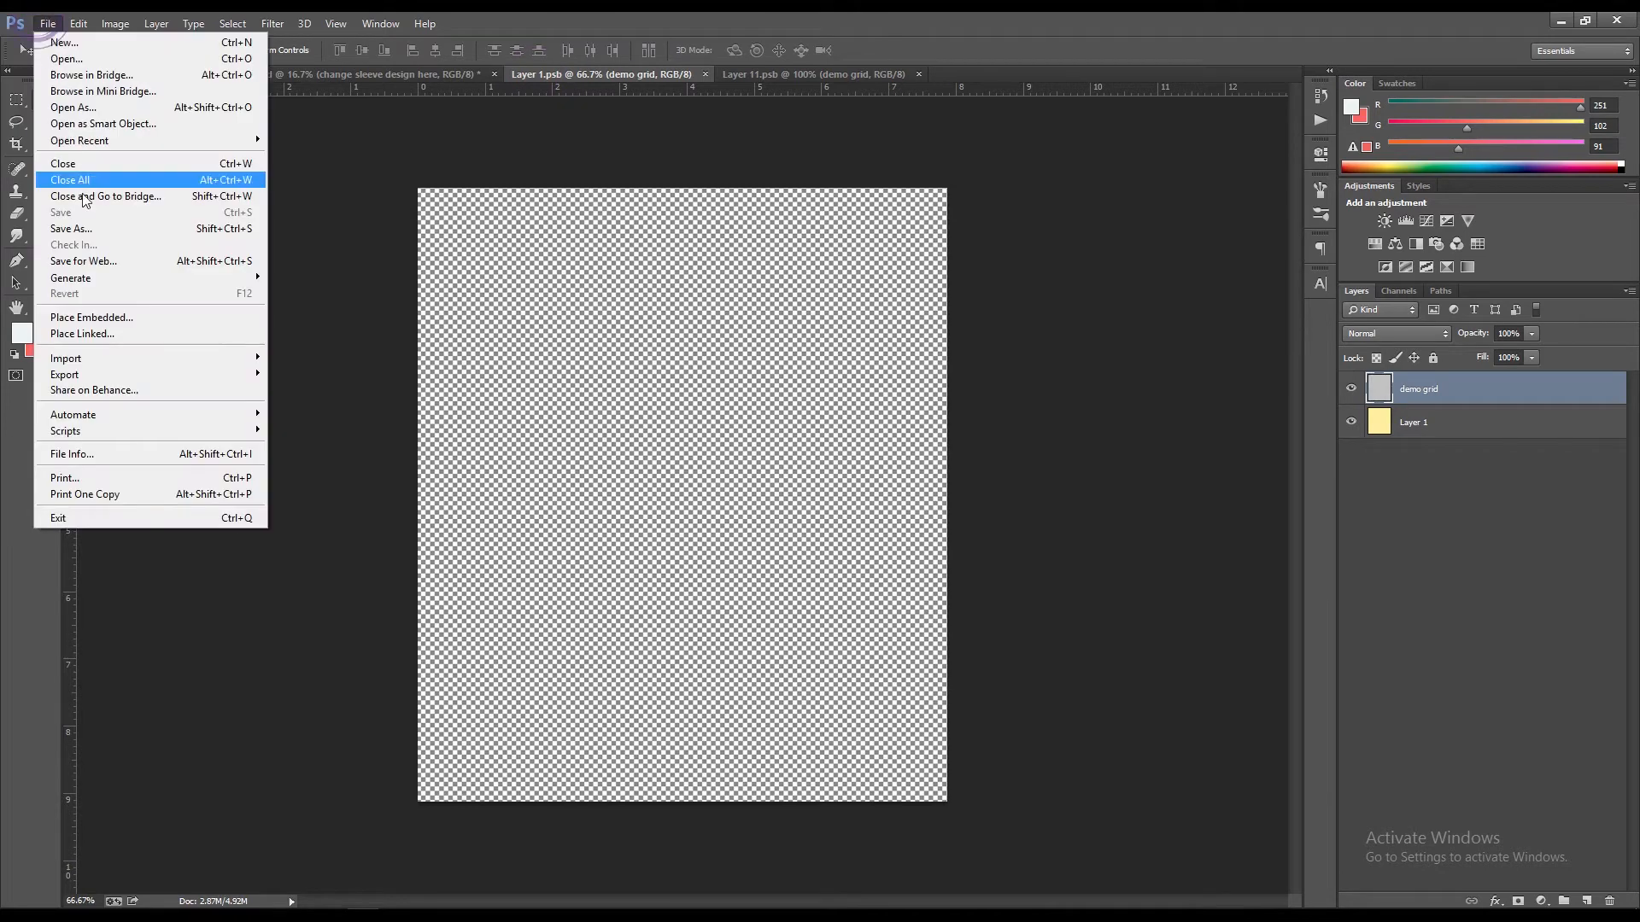
left_click(96, 323)
left_click(485, 136)
double_click(485, 136)
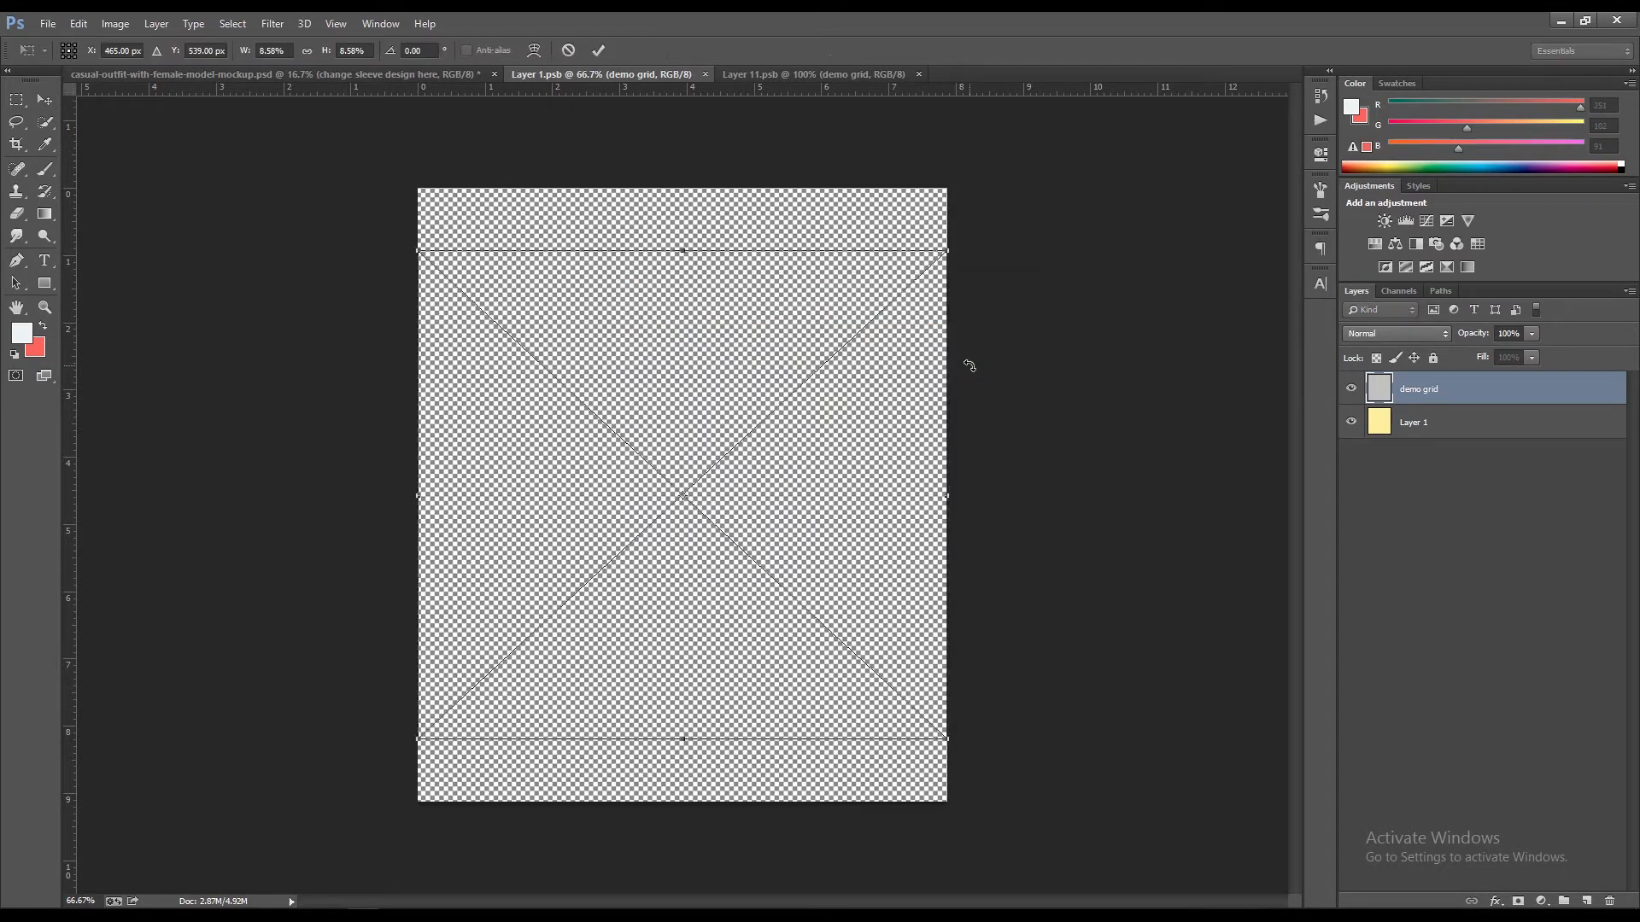
left_click_drag(948, 254, 786, 399)
left_click_drag(763, 486, 602, 274)
key("Return")
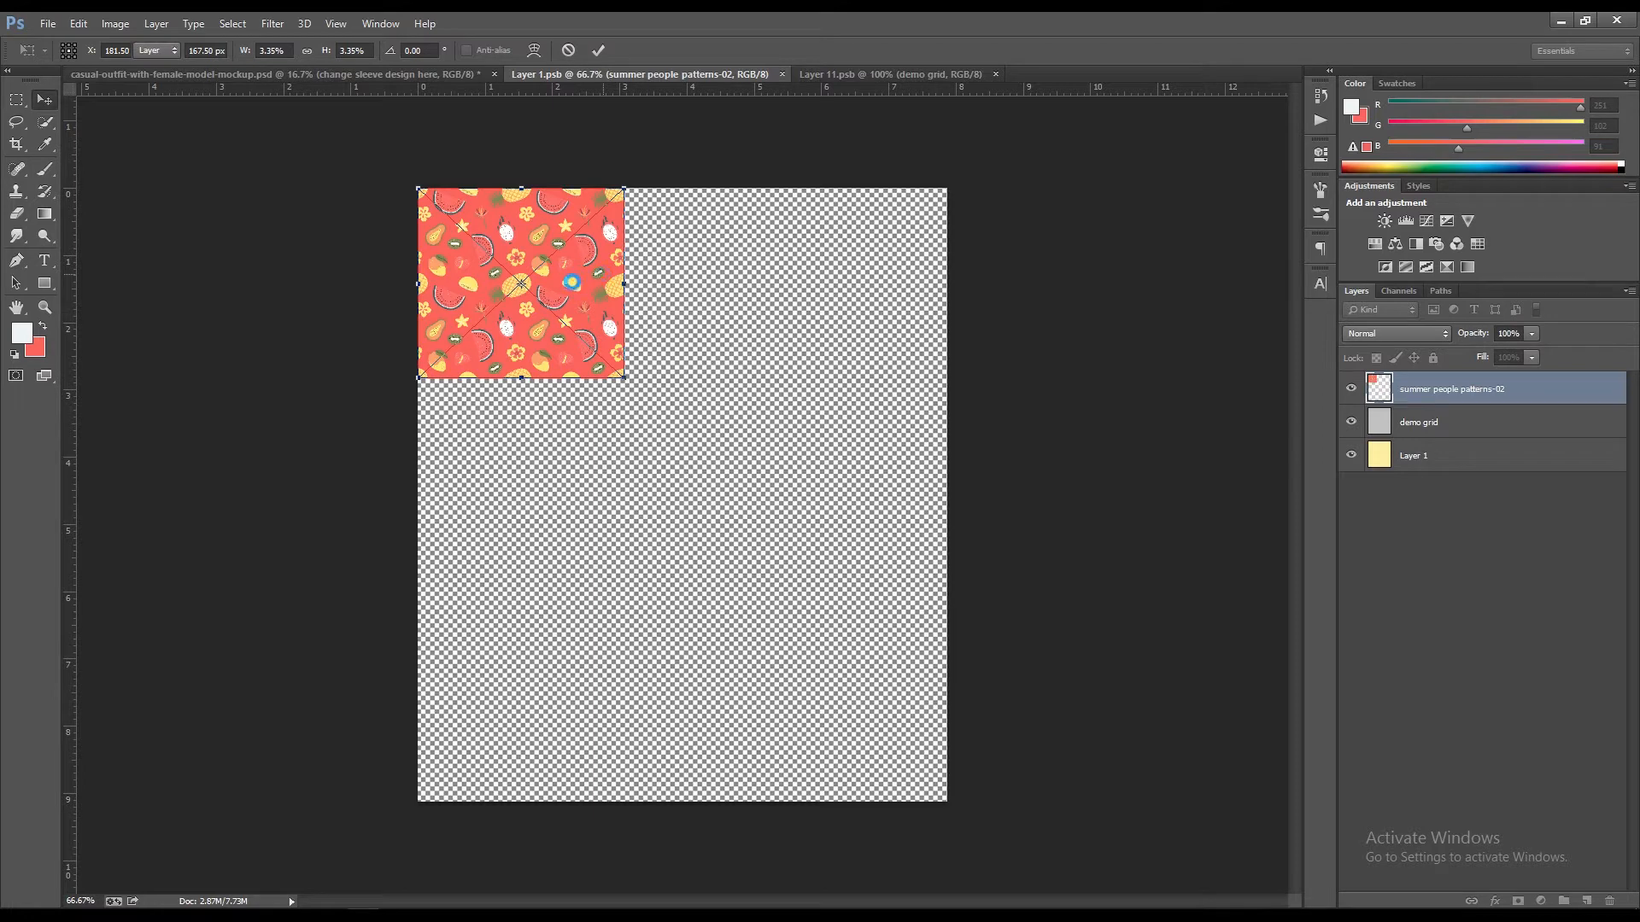
- Duplicate the pattern tile three times downward to fill the canvas height and merge the four tiles into one layer
left_click_drag(571, 284, 502, 791)
key("ctrl+j")
left_click(1424, 485, "shift")
right_click(1442, 483)
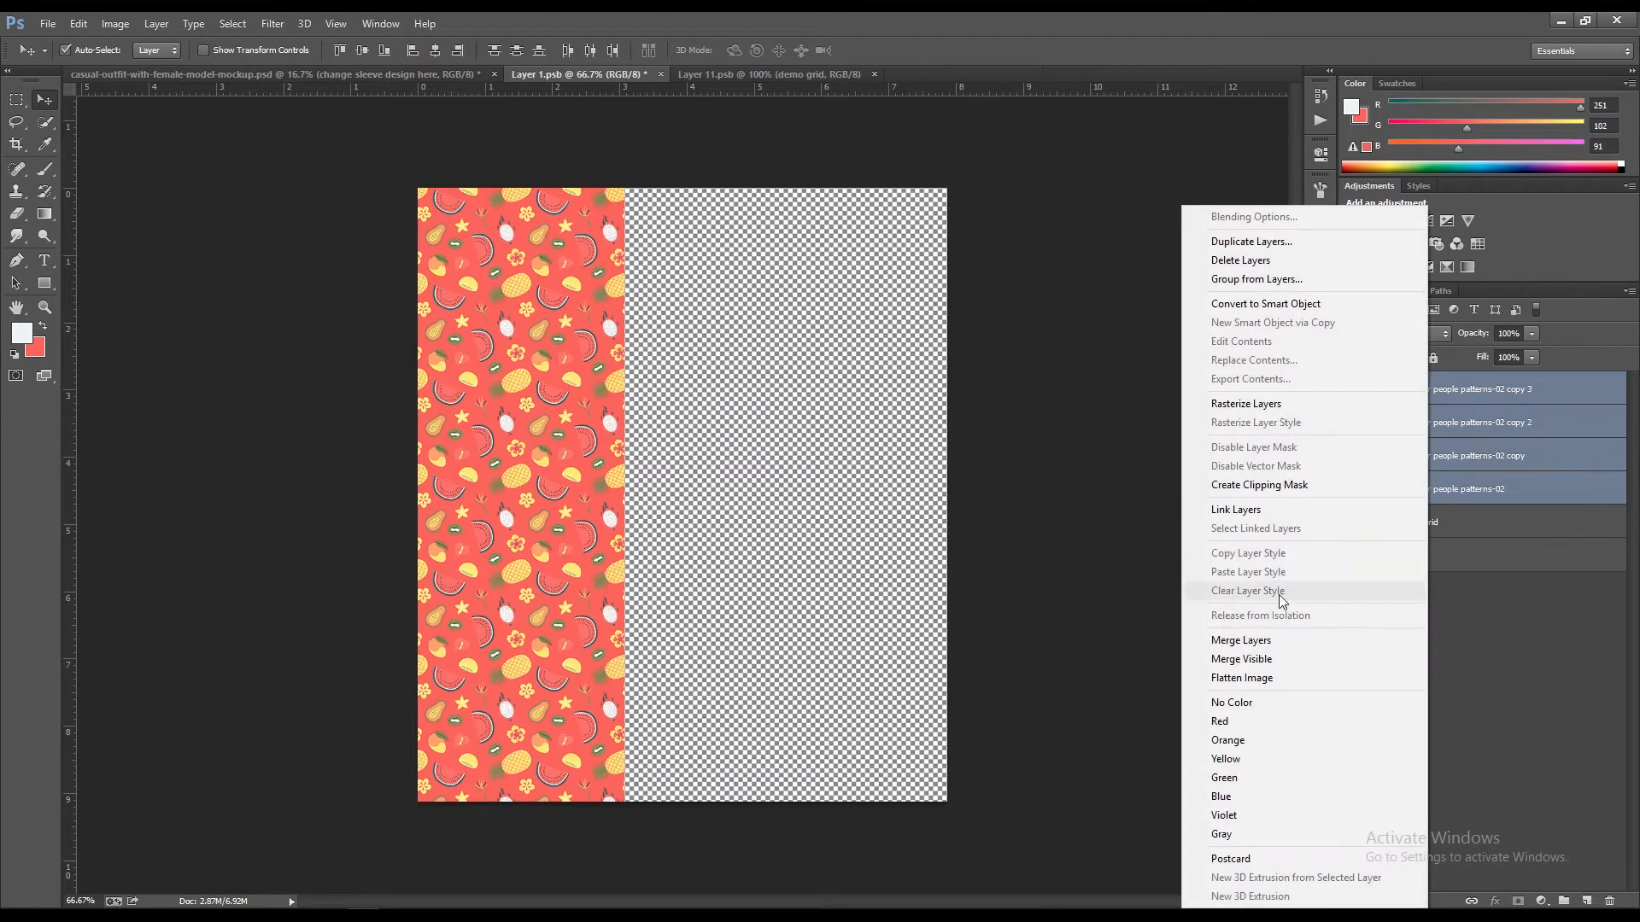
left_click(1222, 633)
- Duplicate the pattern column twice across to fill the canvas width and merge the three columns into one layer
left_click_drag(535, 417, 904, 427)
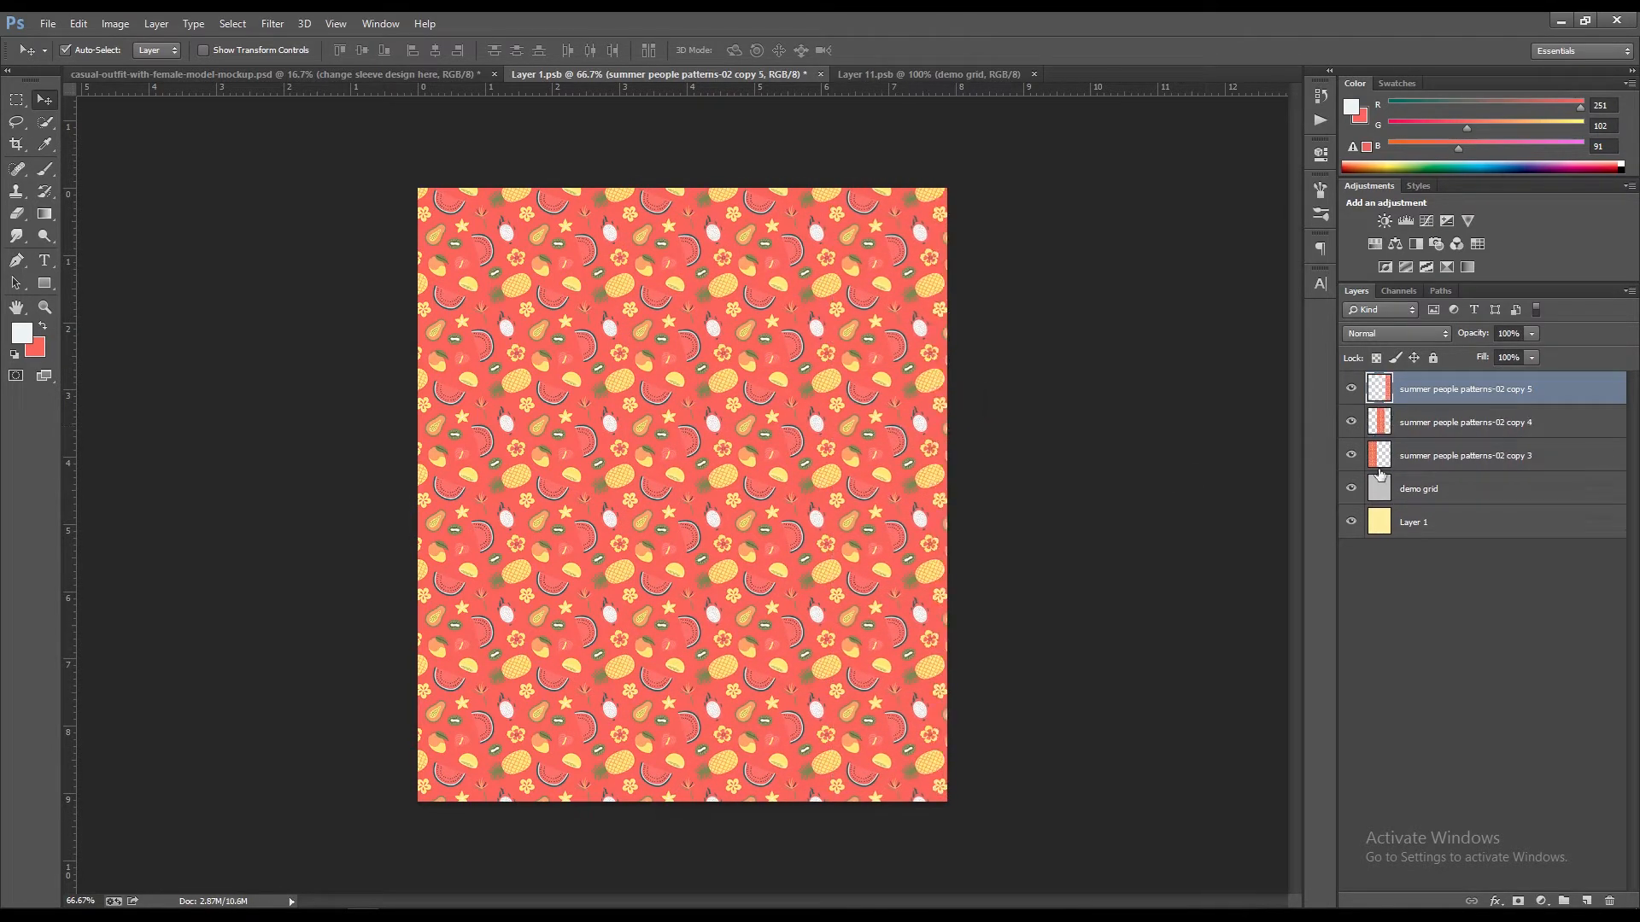
left_click(1441, 458, "shift")
right_click(1441, 458)
left_click(1329, 644)
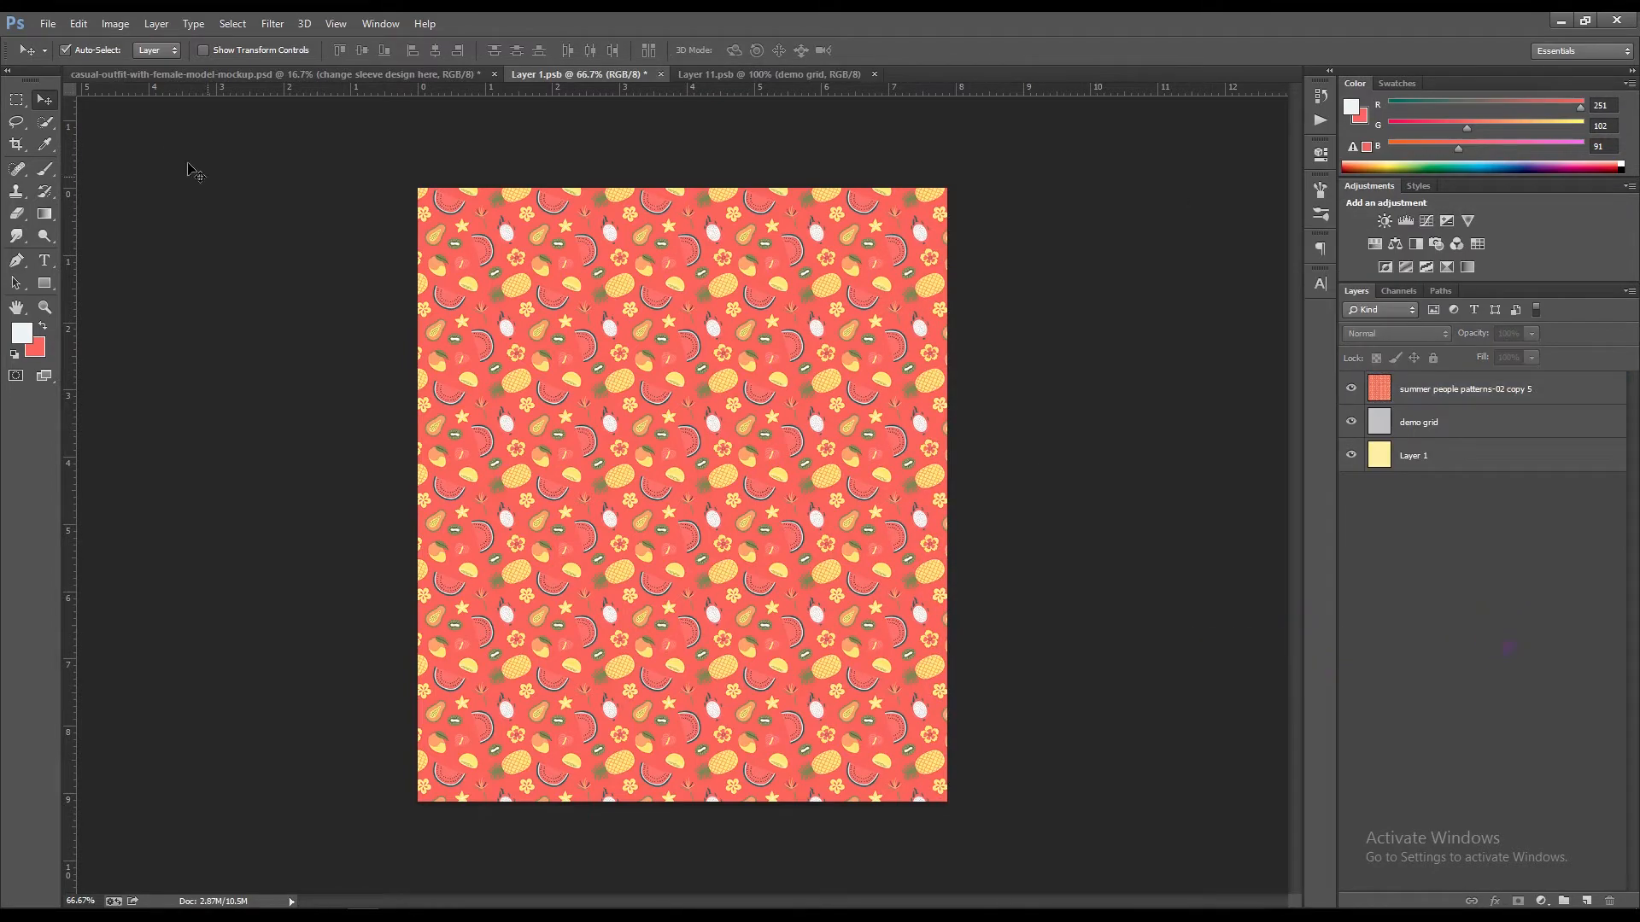
- Set the foreground color to the dark teal #125f60 sampled from a watermelon rind in the pattern
left_click(1438, 397)
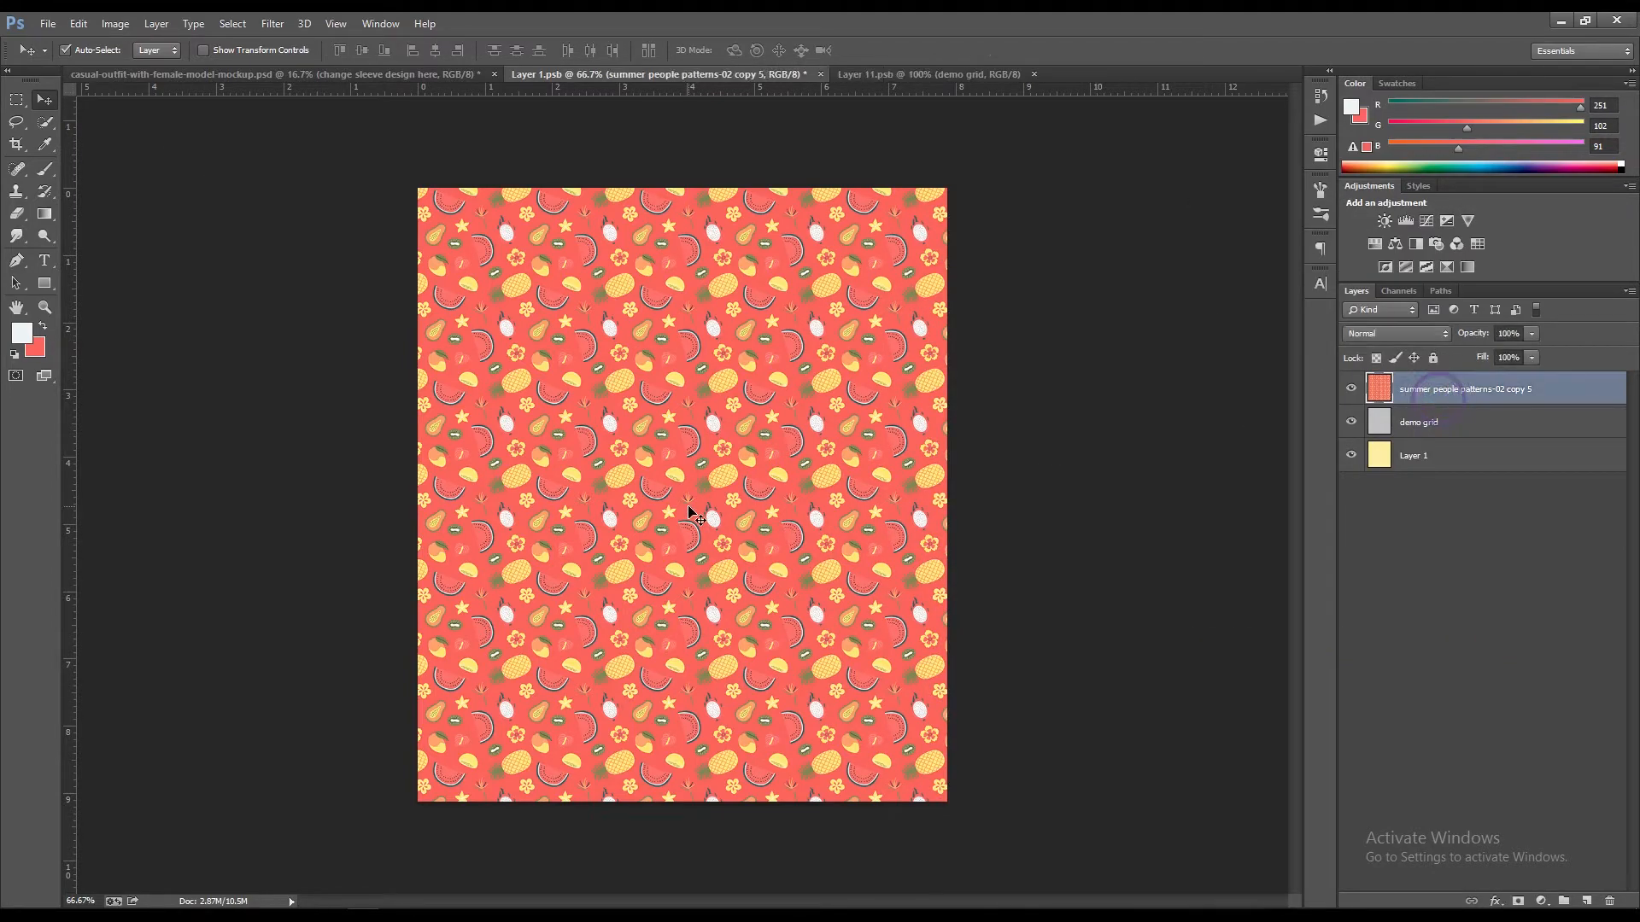
scroll(697, 519, "up", 4)
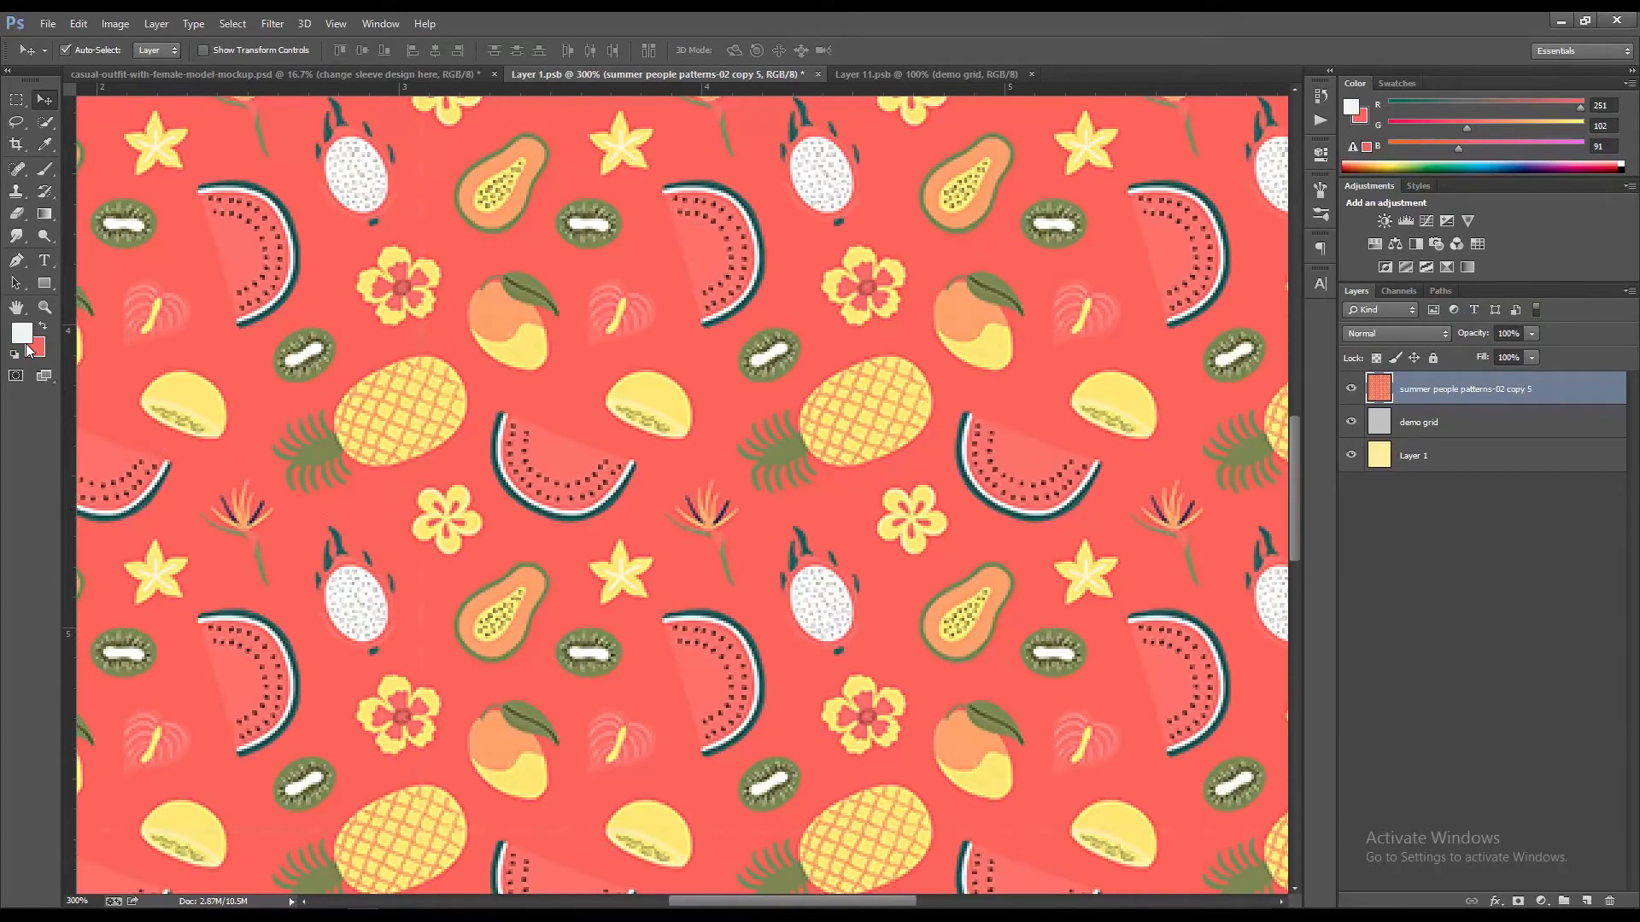
left_click(24, 340)
left_click(615, 495)
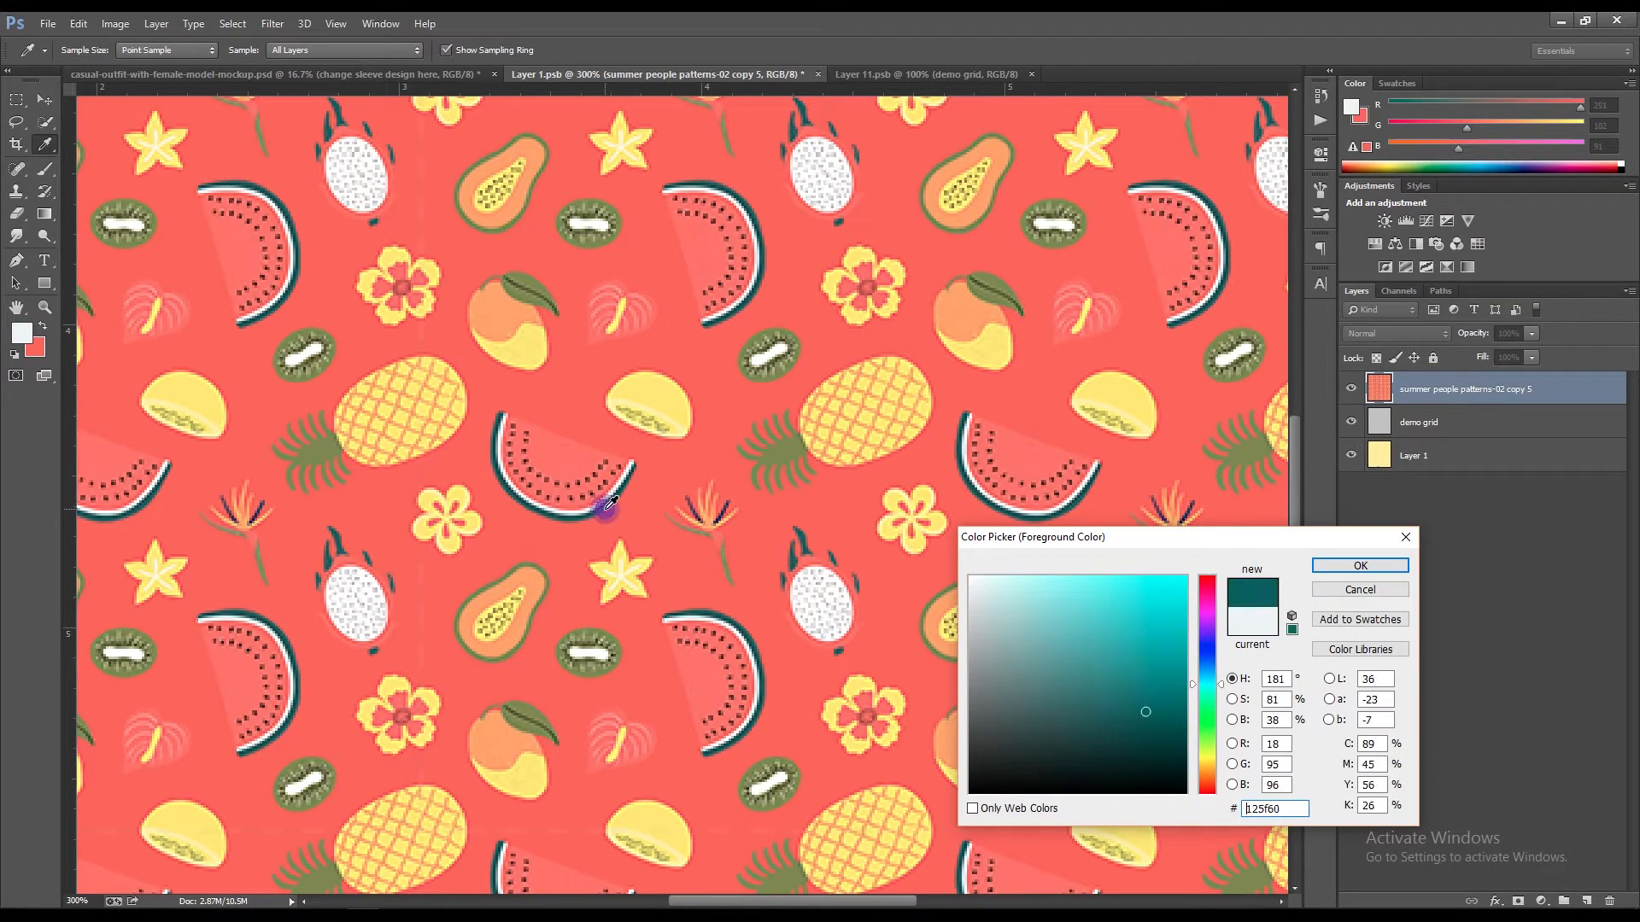
left_click(1360, 565)
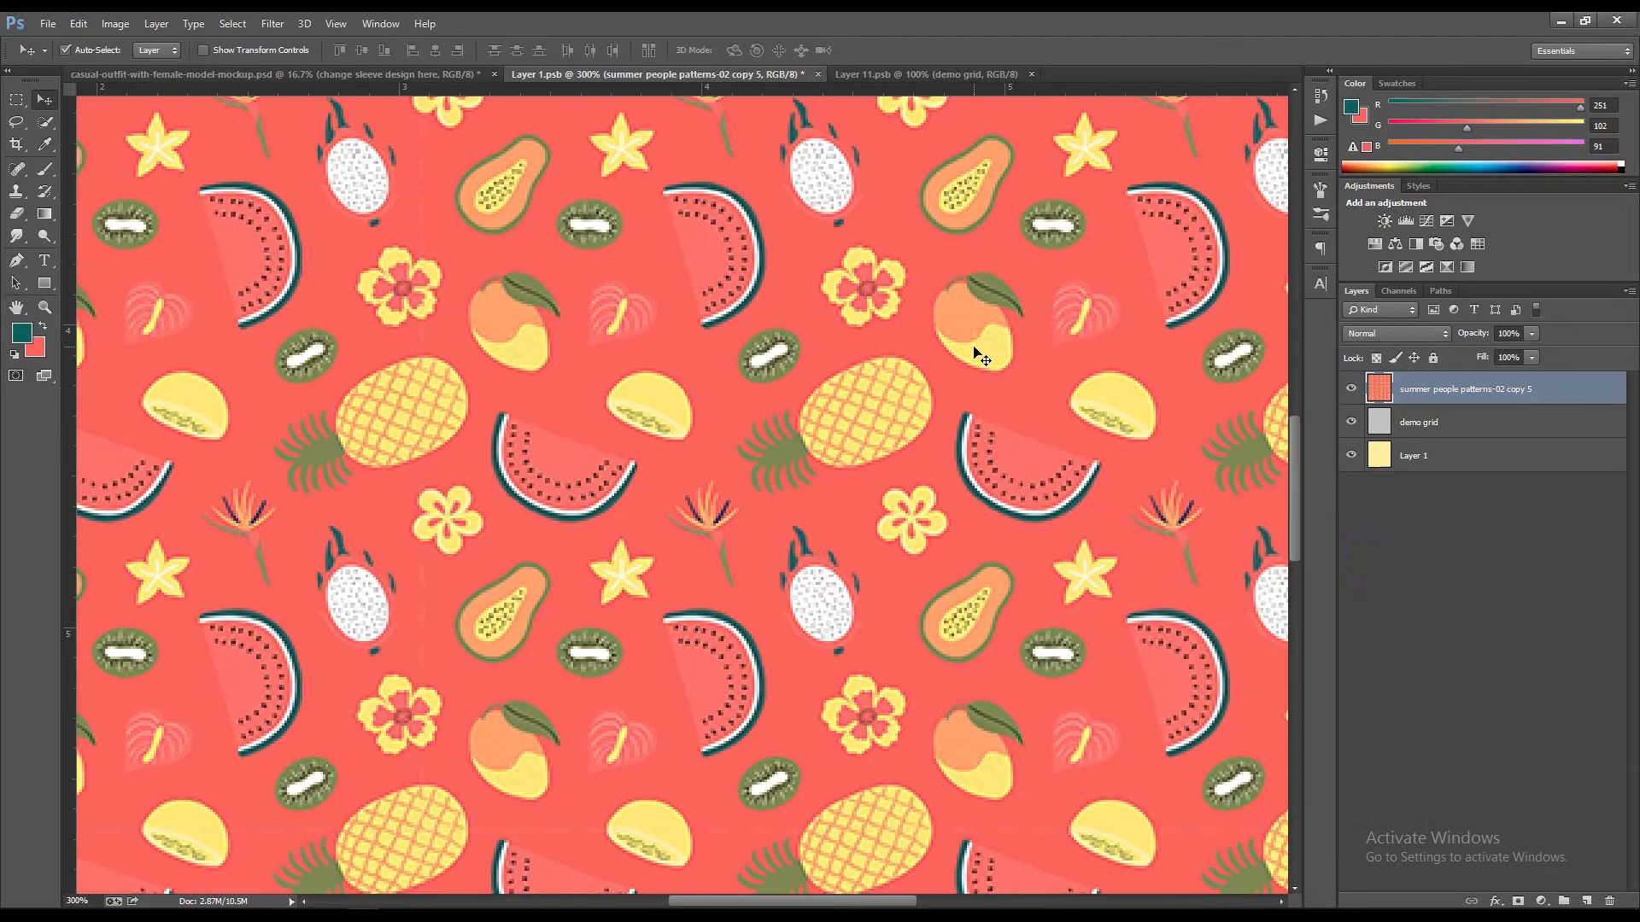
- Save the finished shirt pattern in Layer 1.psb
key("ctrl+minus")
key("ctrl+minus")
key("ctrl+minus")
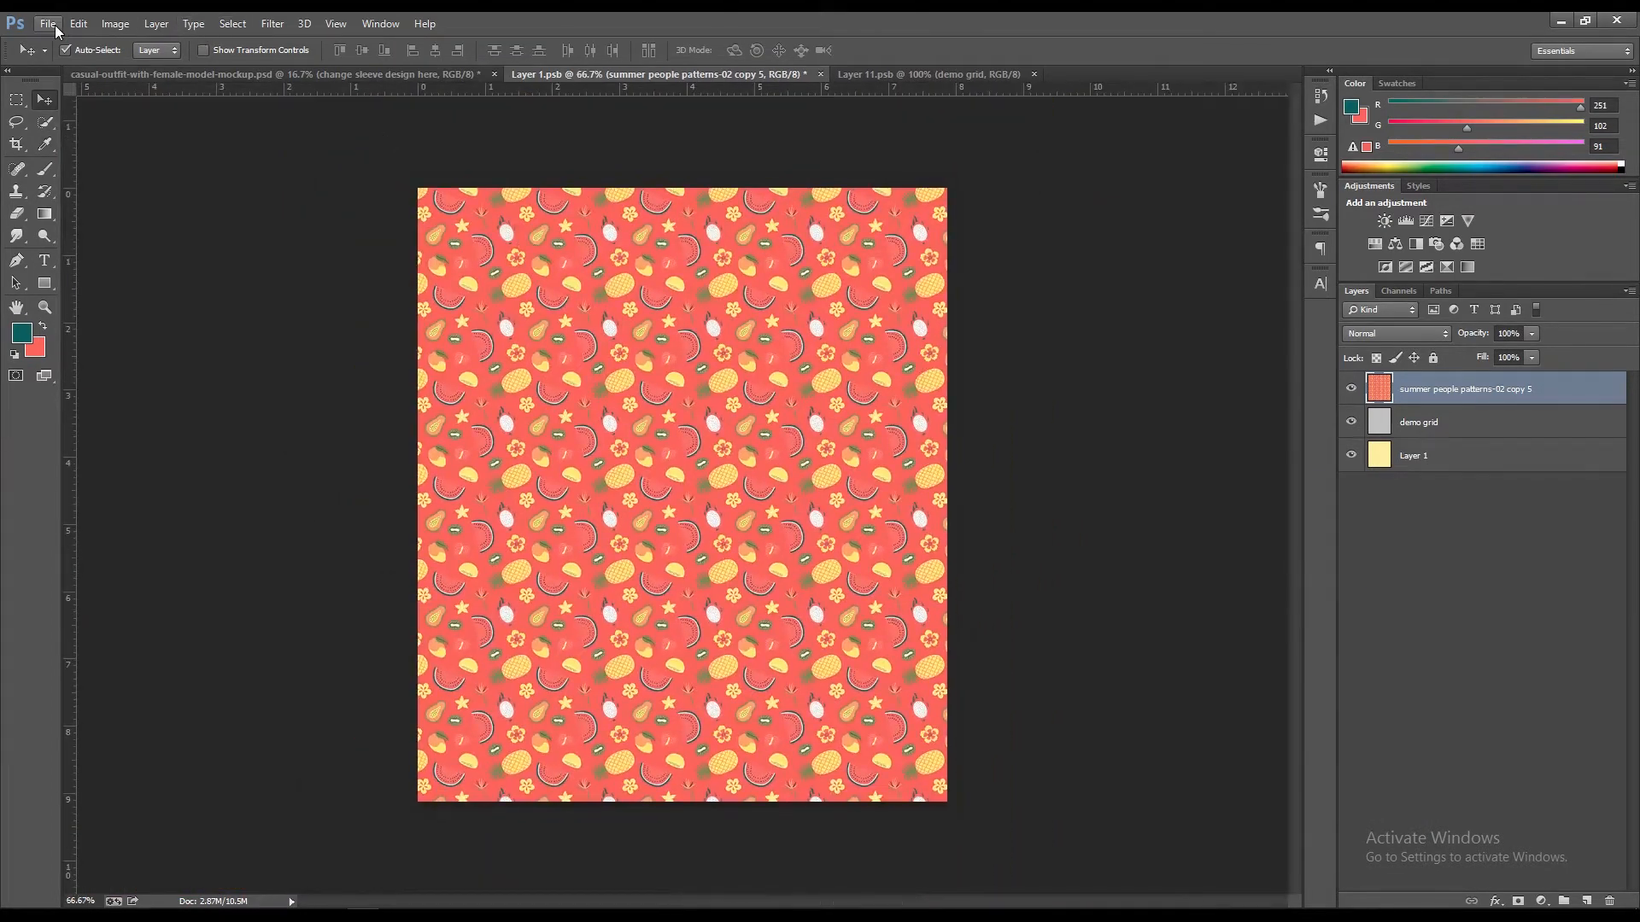
left_click(48, 23)
left_click(75, 212)
- Cover the sleeve document Layer 11.psb with the merged fruit pattern, then save it and close both design documents
left_click_drag(658, 347, 731, 523)
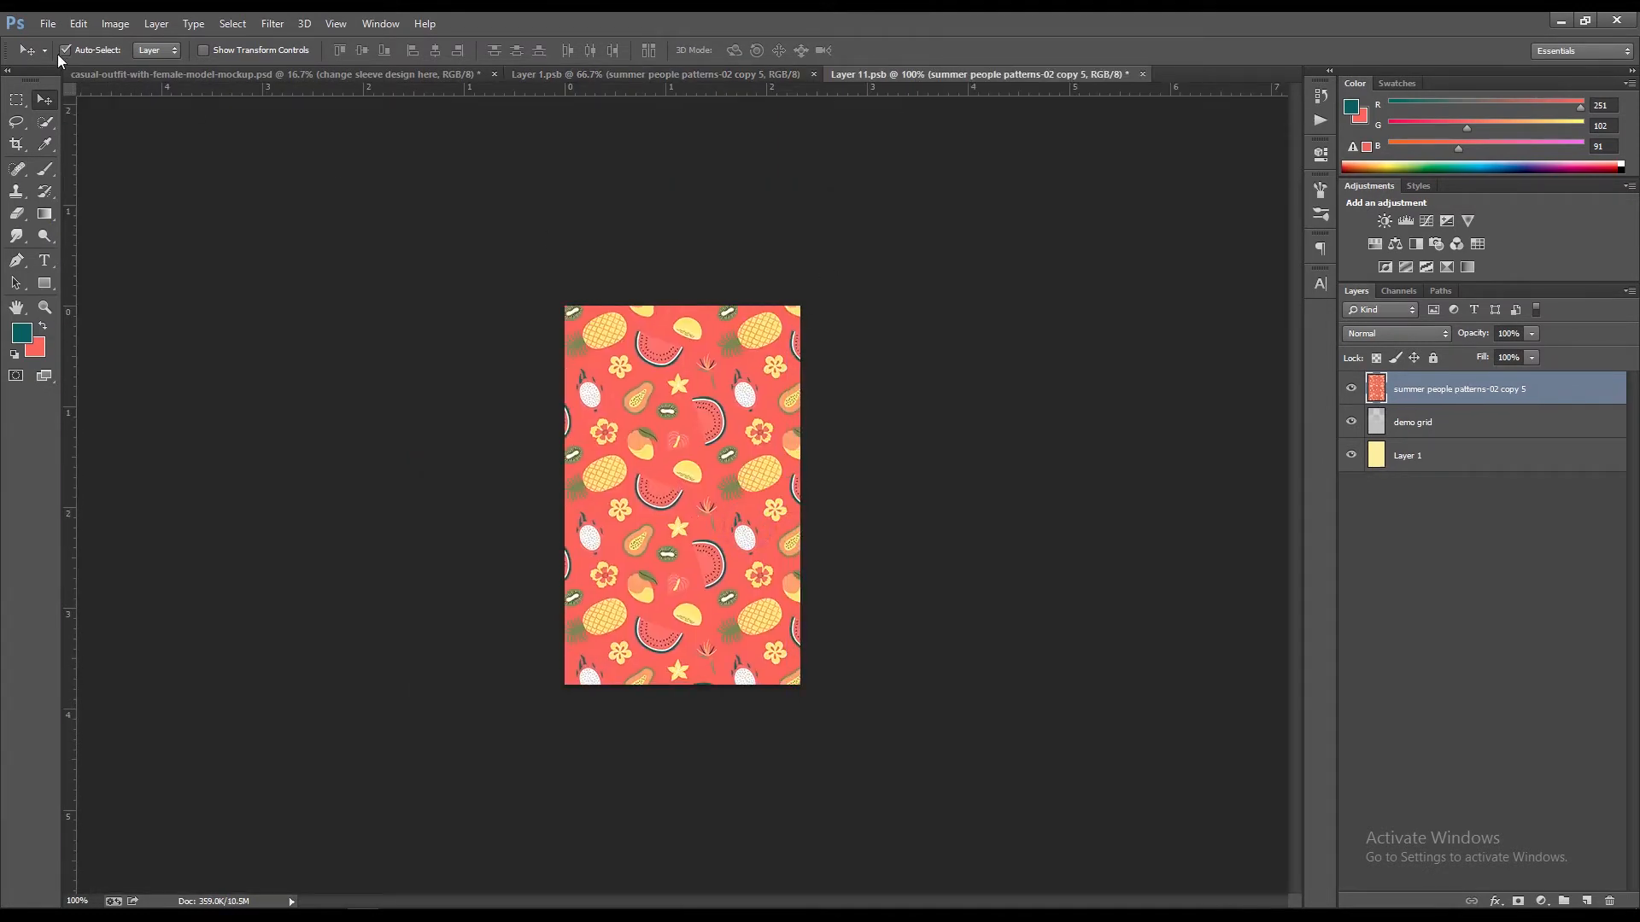
left_click(48, 23)
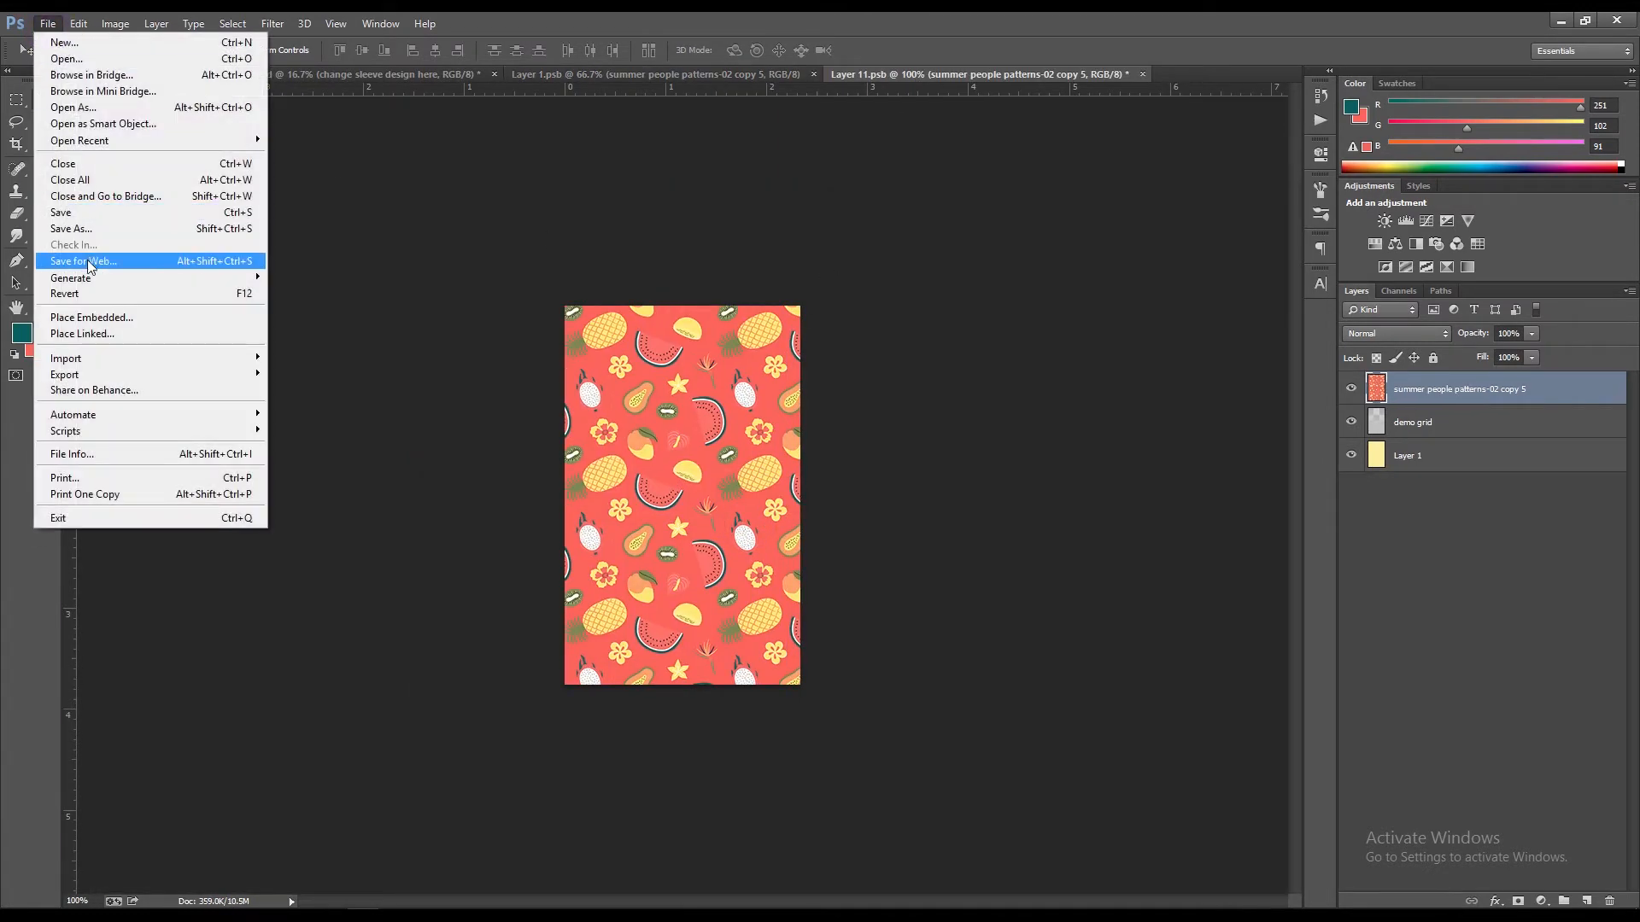
left_click(85, 213)
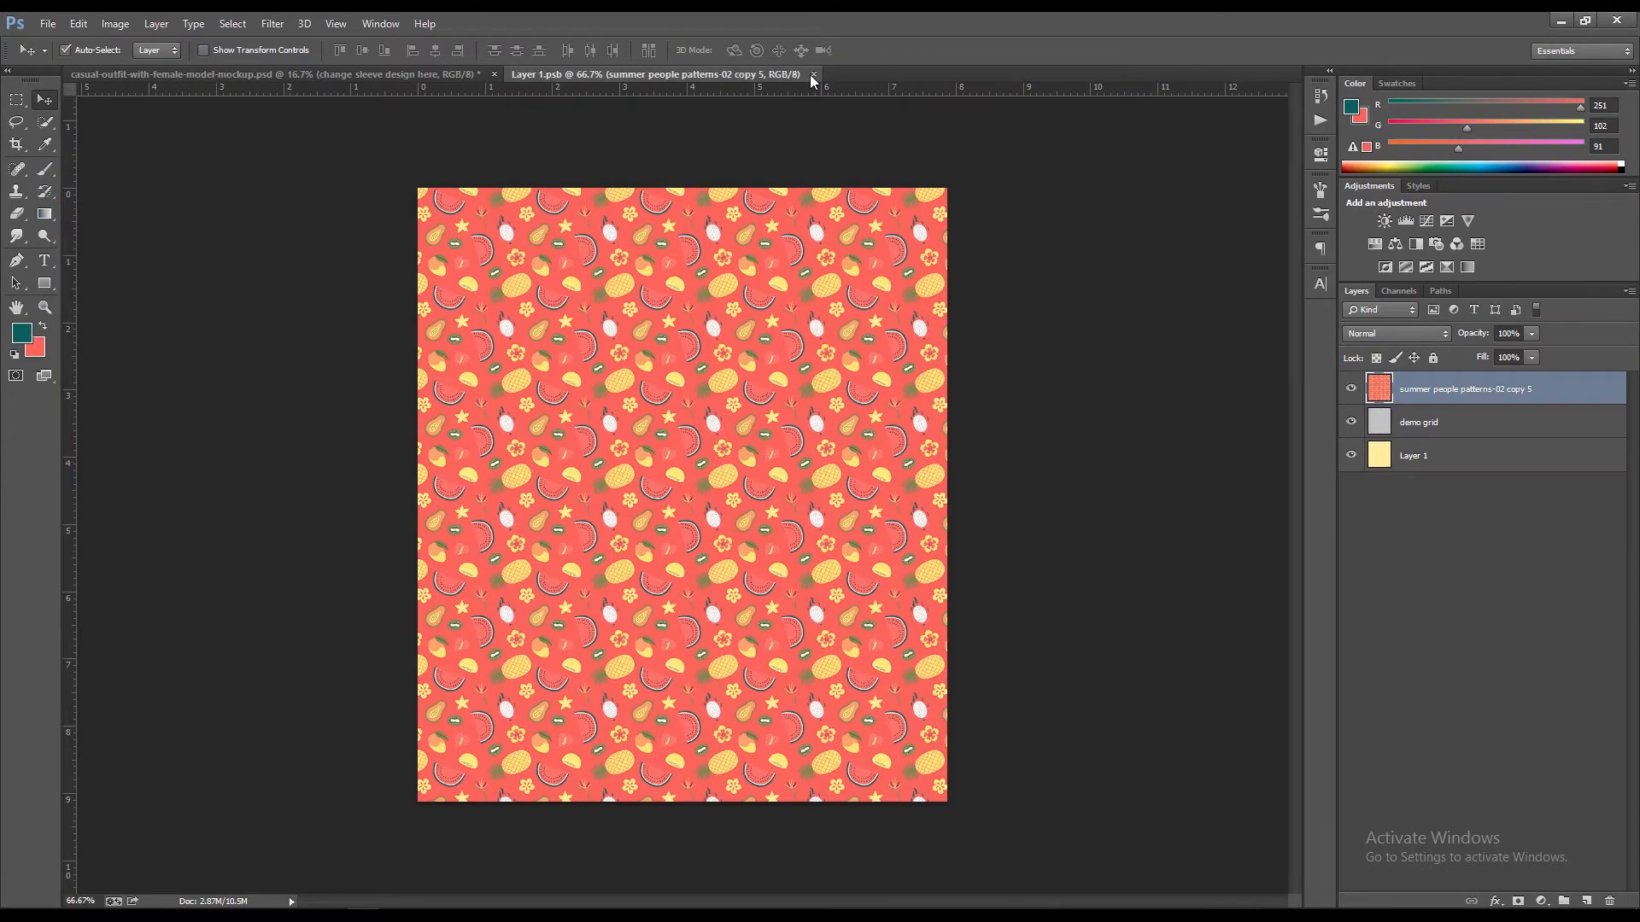
left_click(814, 75)
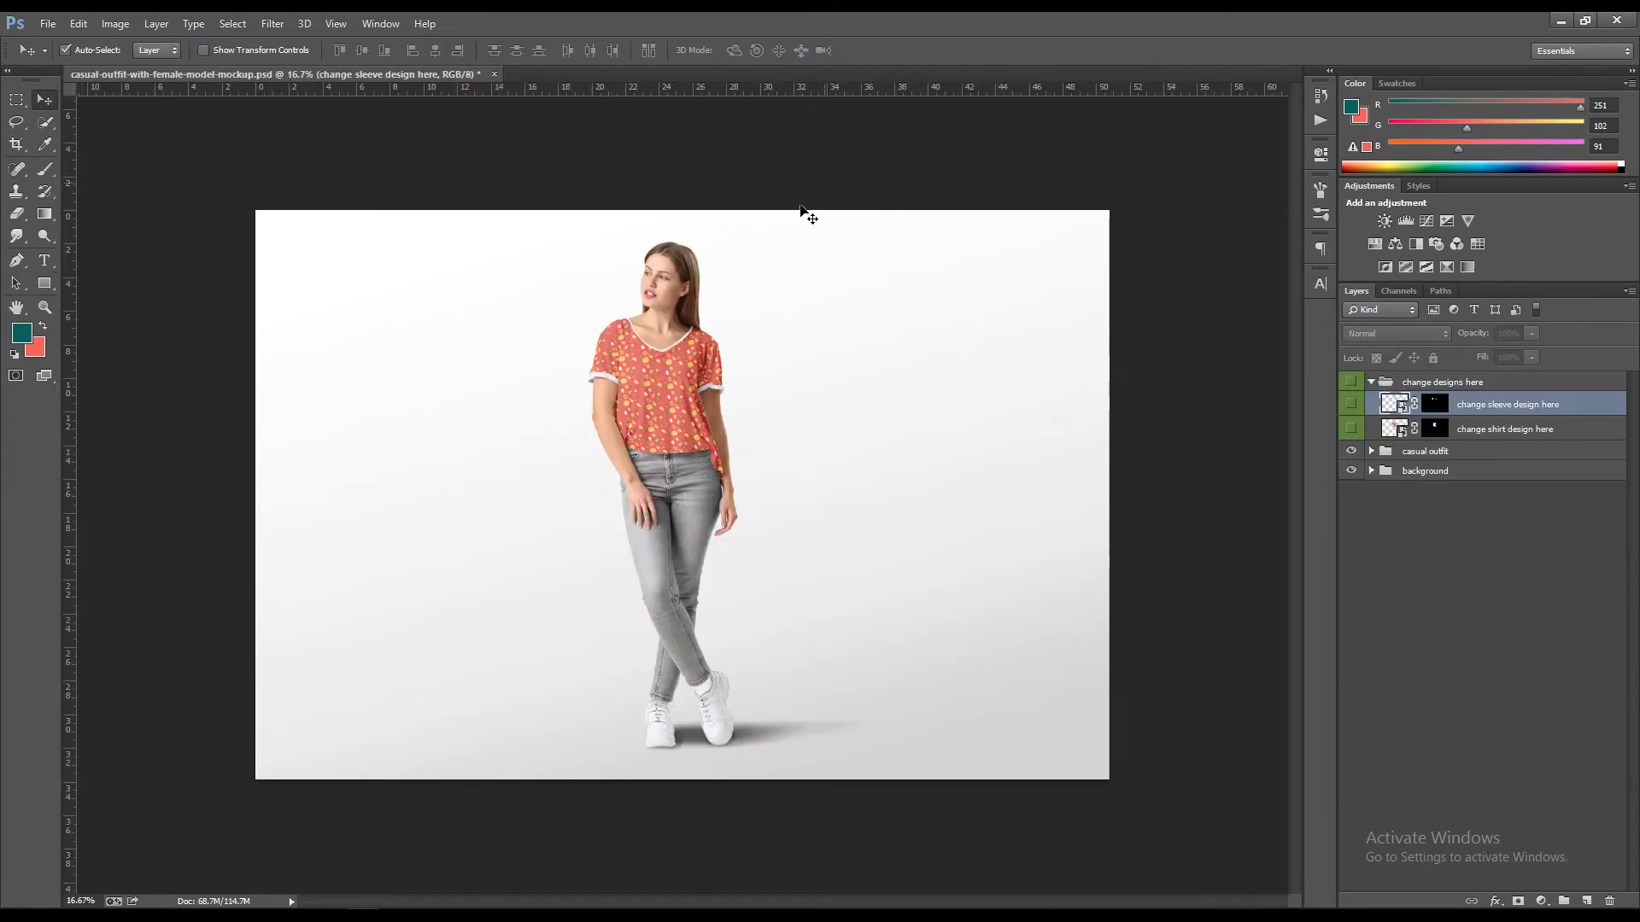
- Recolor the shirt rim's "change color here" fill to the foreground teal #125f60
left_click(1372, 450)
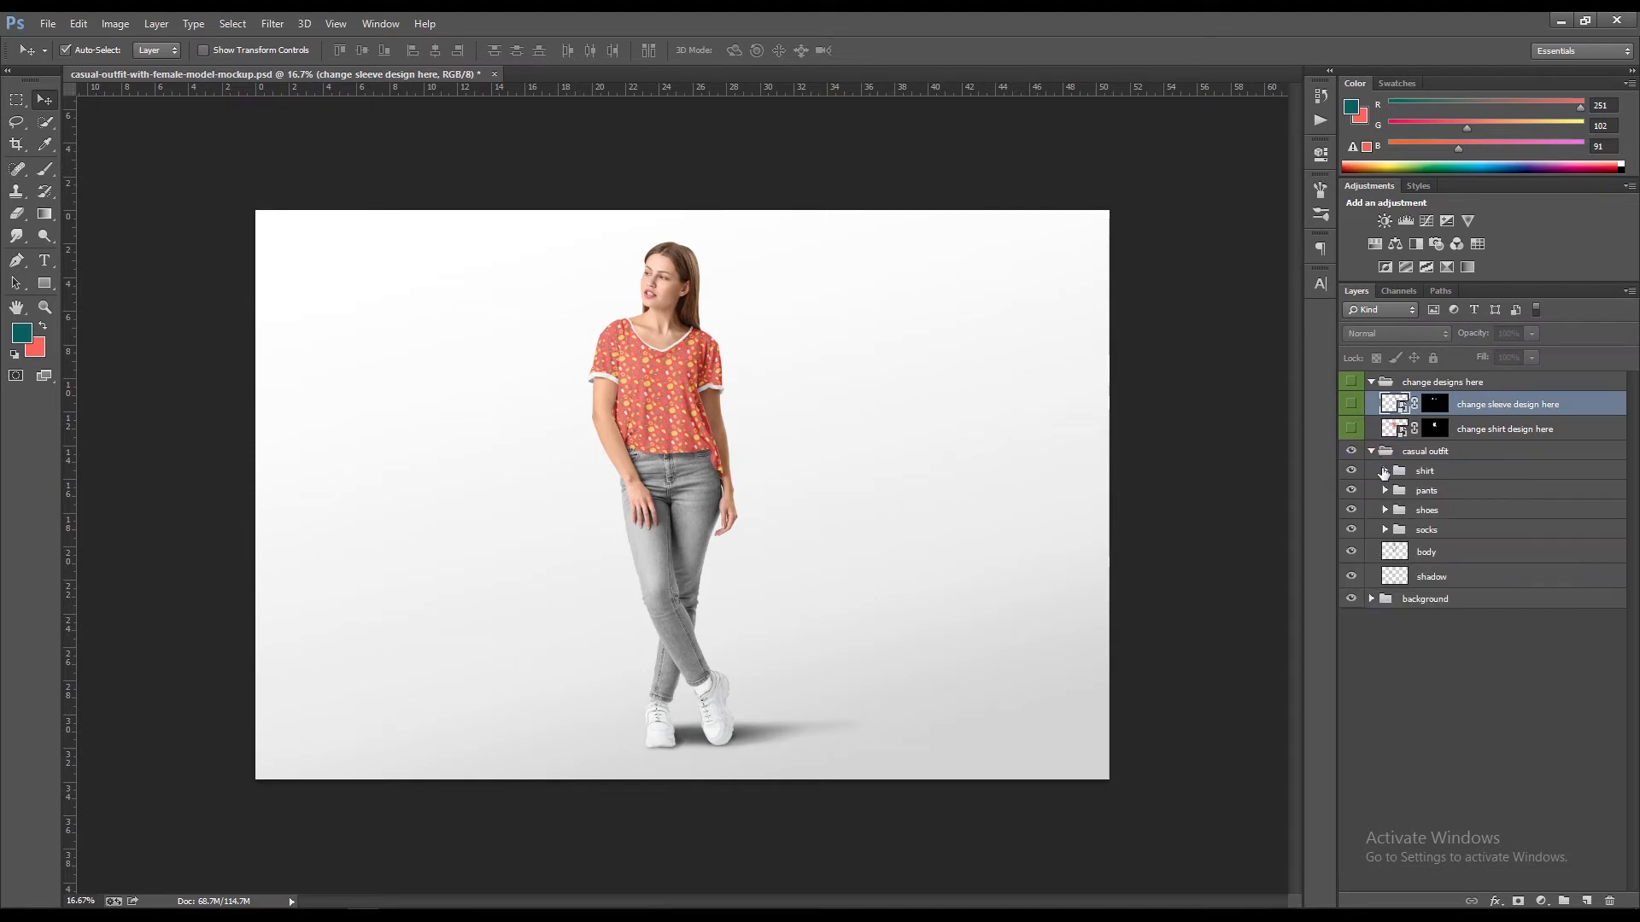
left_click(1385, 471)
left_click(1400, 491)
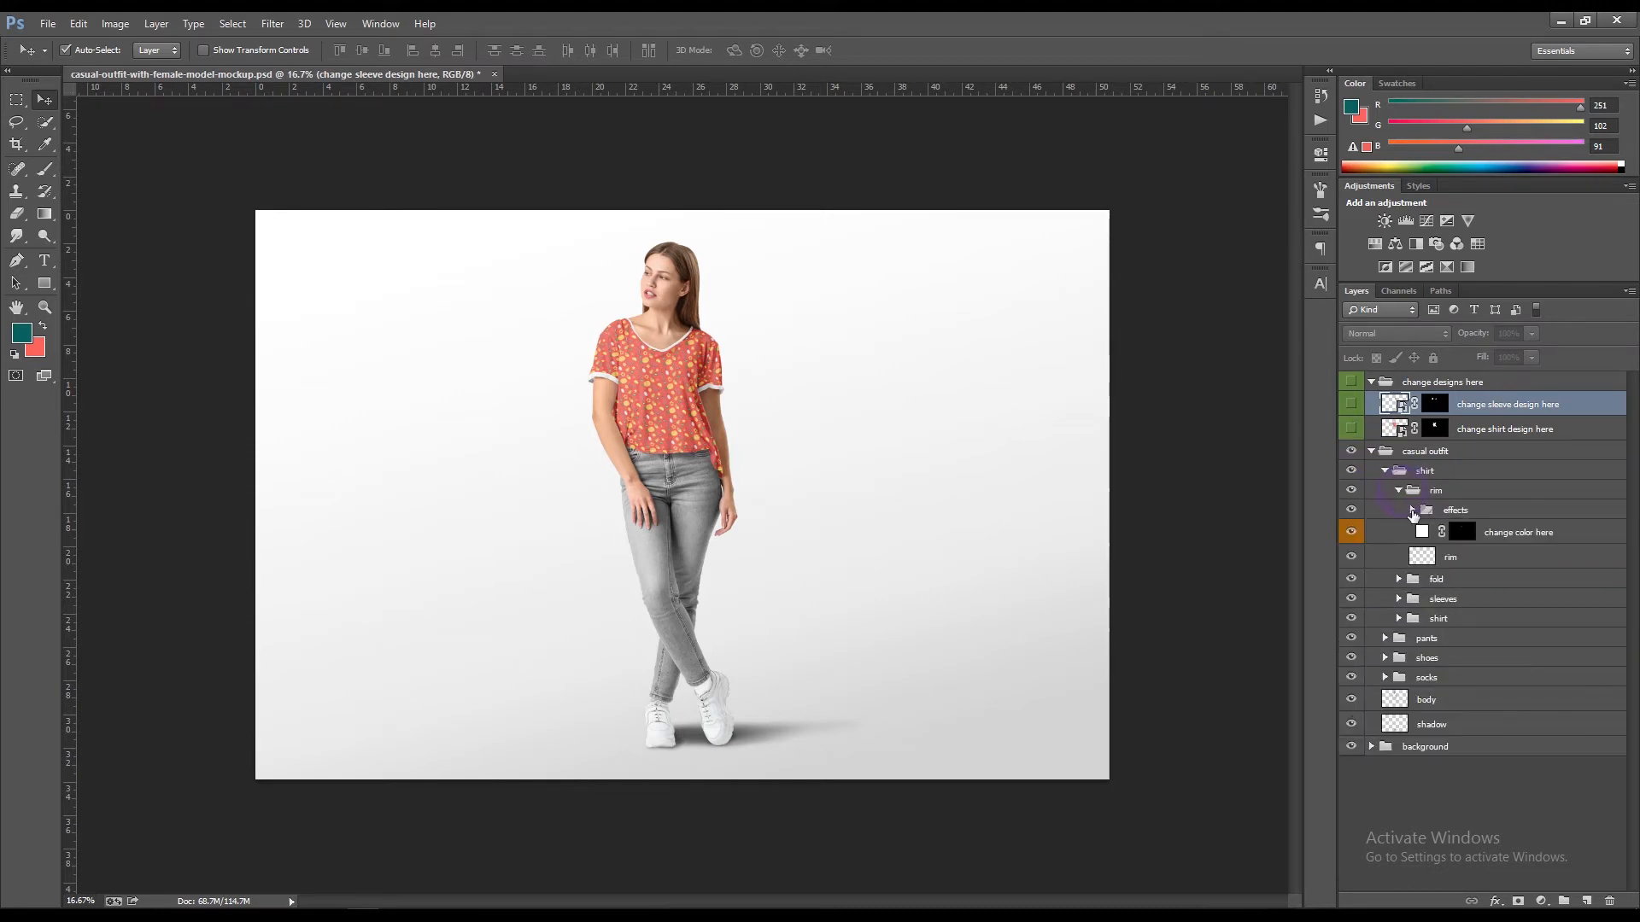
double_click(1424, 535)
left_click(23, 334)
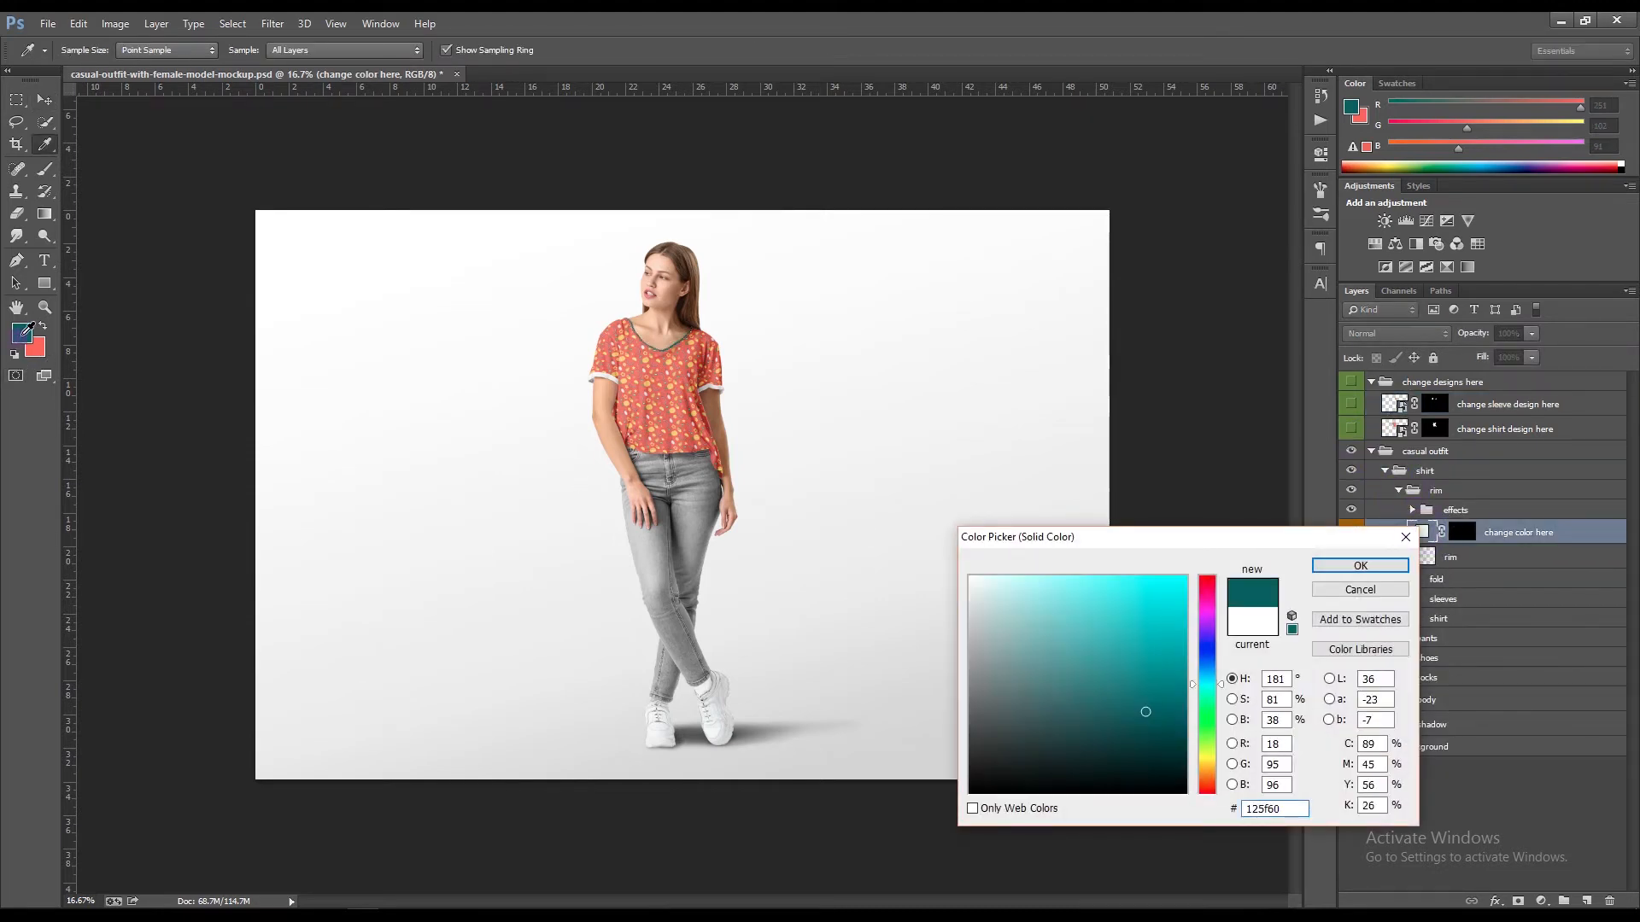
left_click(1358, 570)
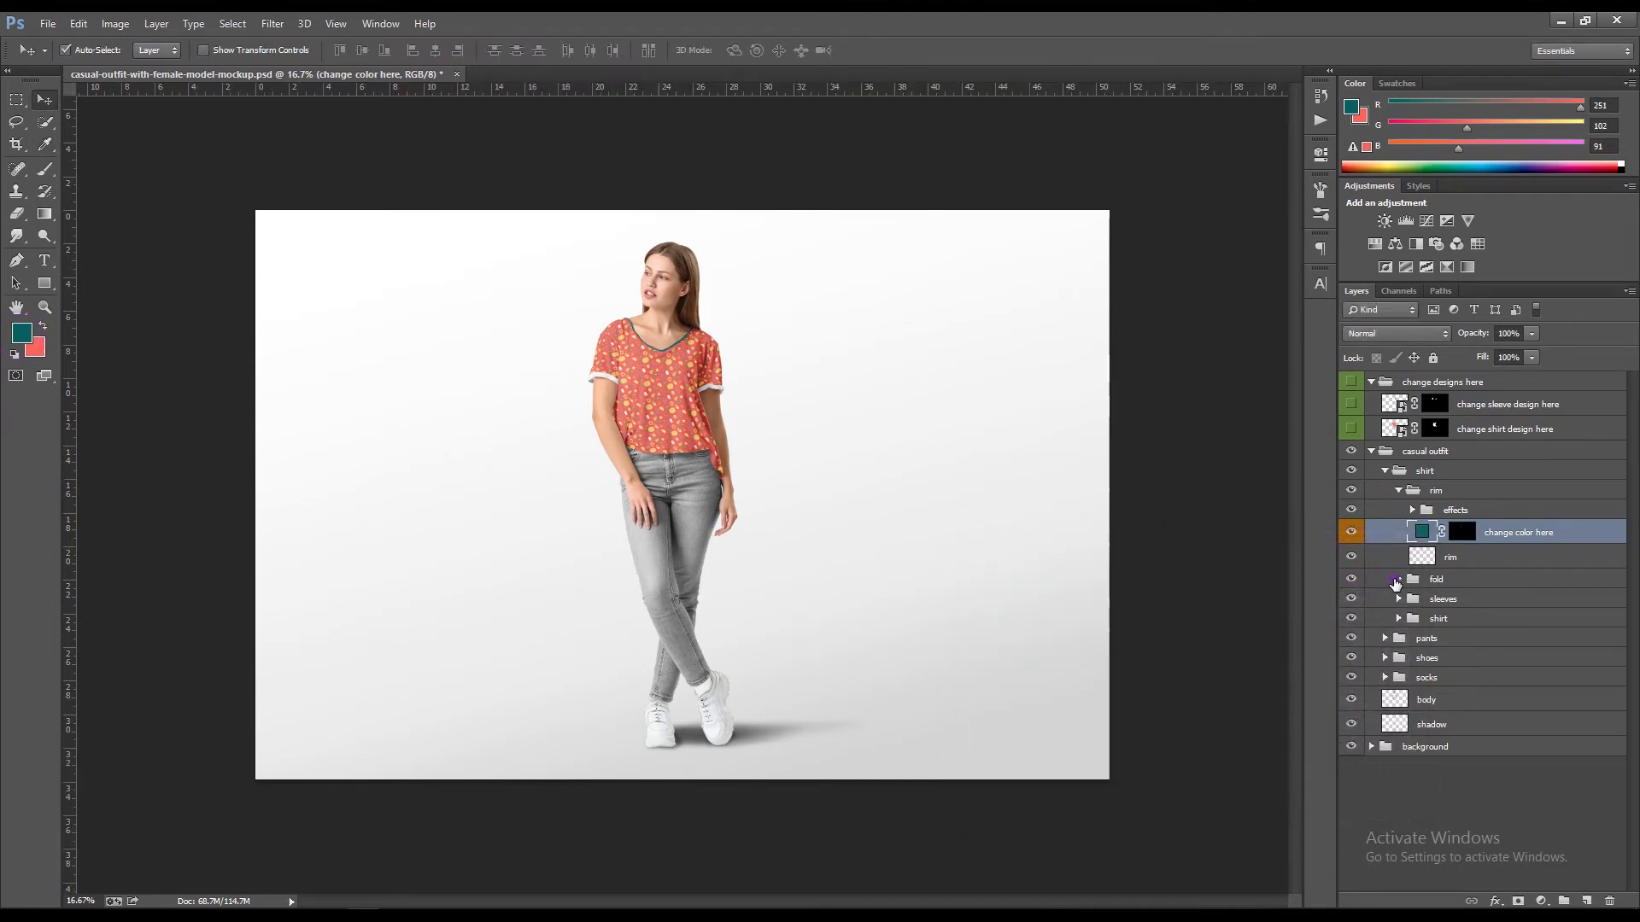
- Recolor the sleeve fold's "change color here" fill to the foreground teal #125f60
left_click(1390, 579)
left_click(1398, 579)
double_click(1422, 620)
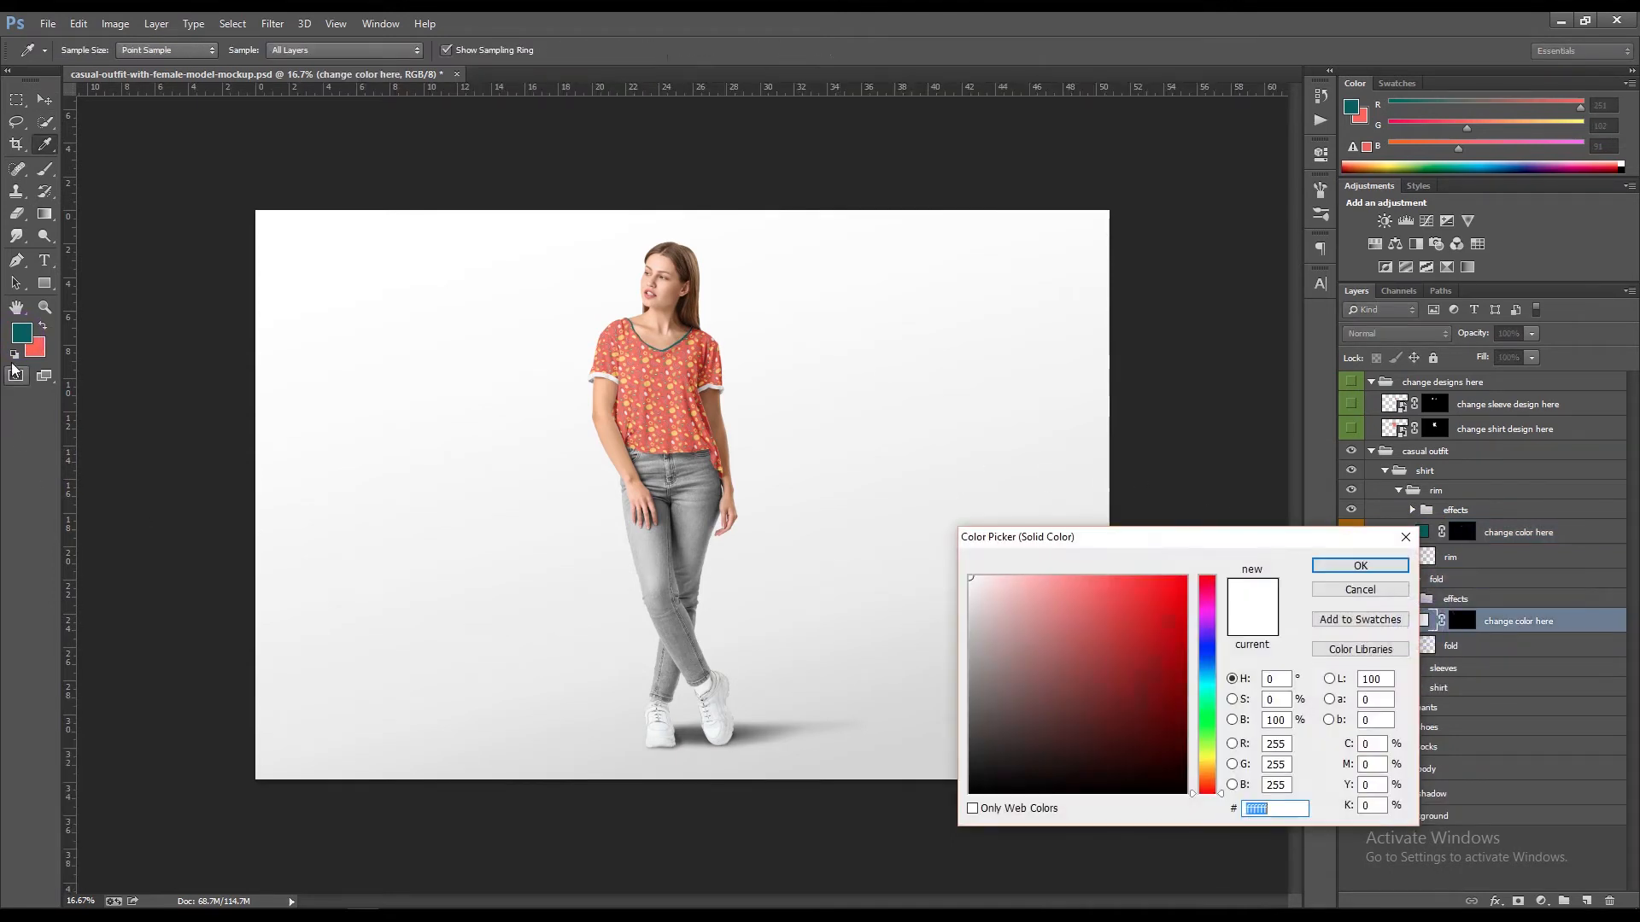
left_click(23, 334)
left_click(1360, 565)
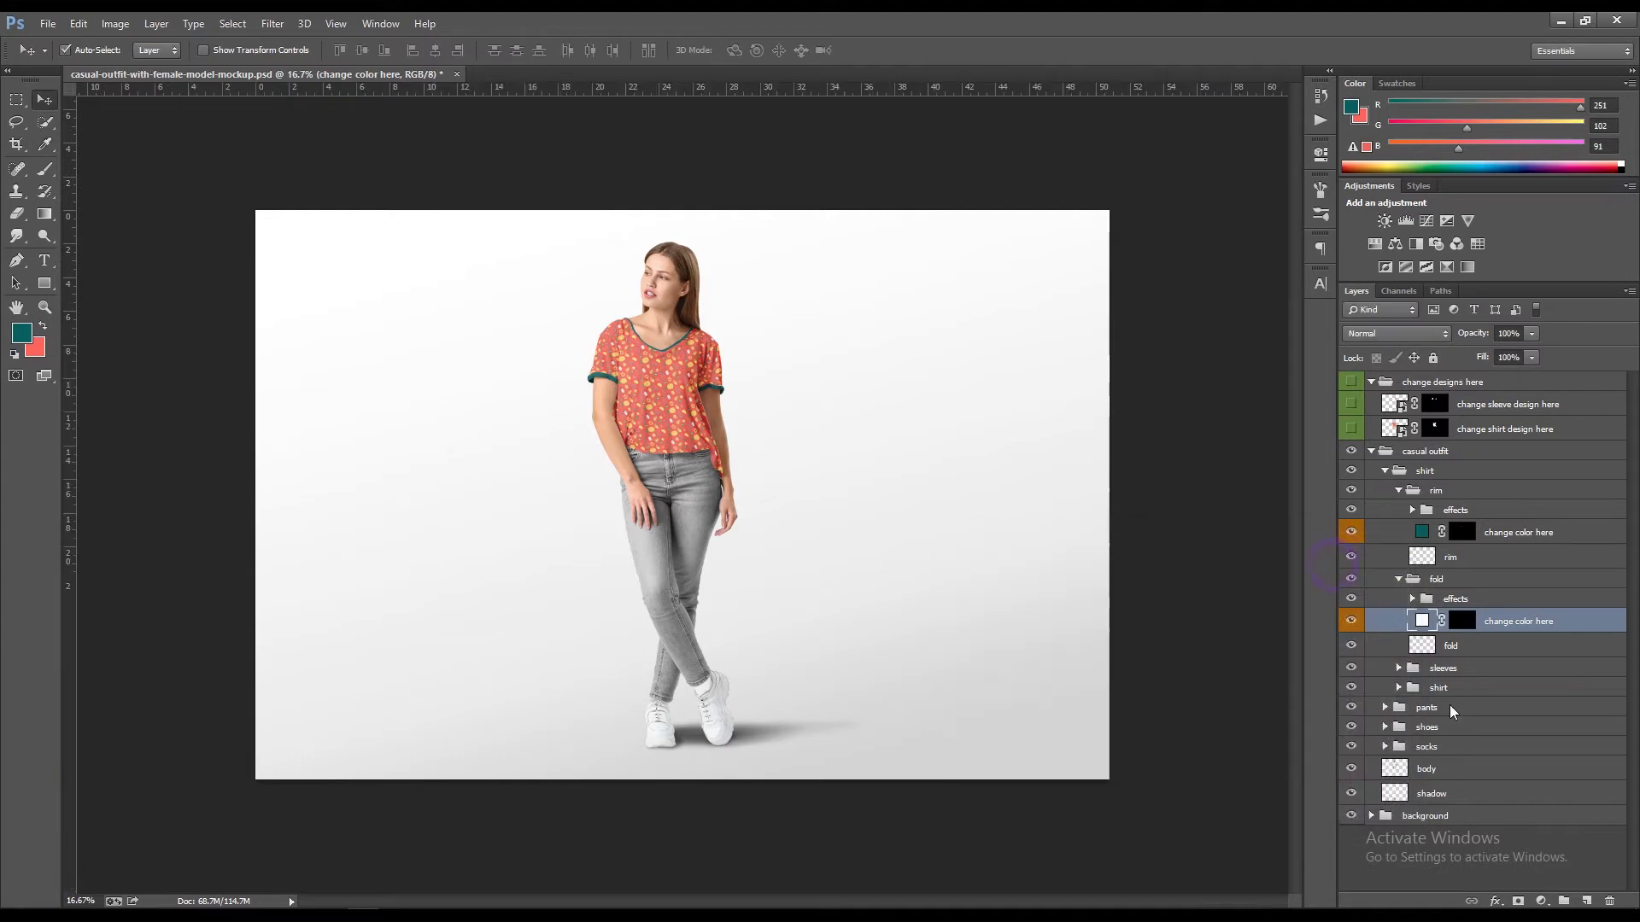
- Show the colored pants group, hide the grey pants layer, and expand the colored pants group
left_click(1400, 668)
left_click(1400, 753)
left_click(1385, 775)
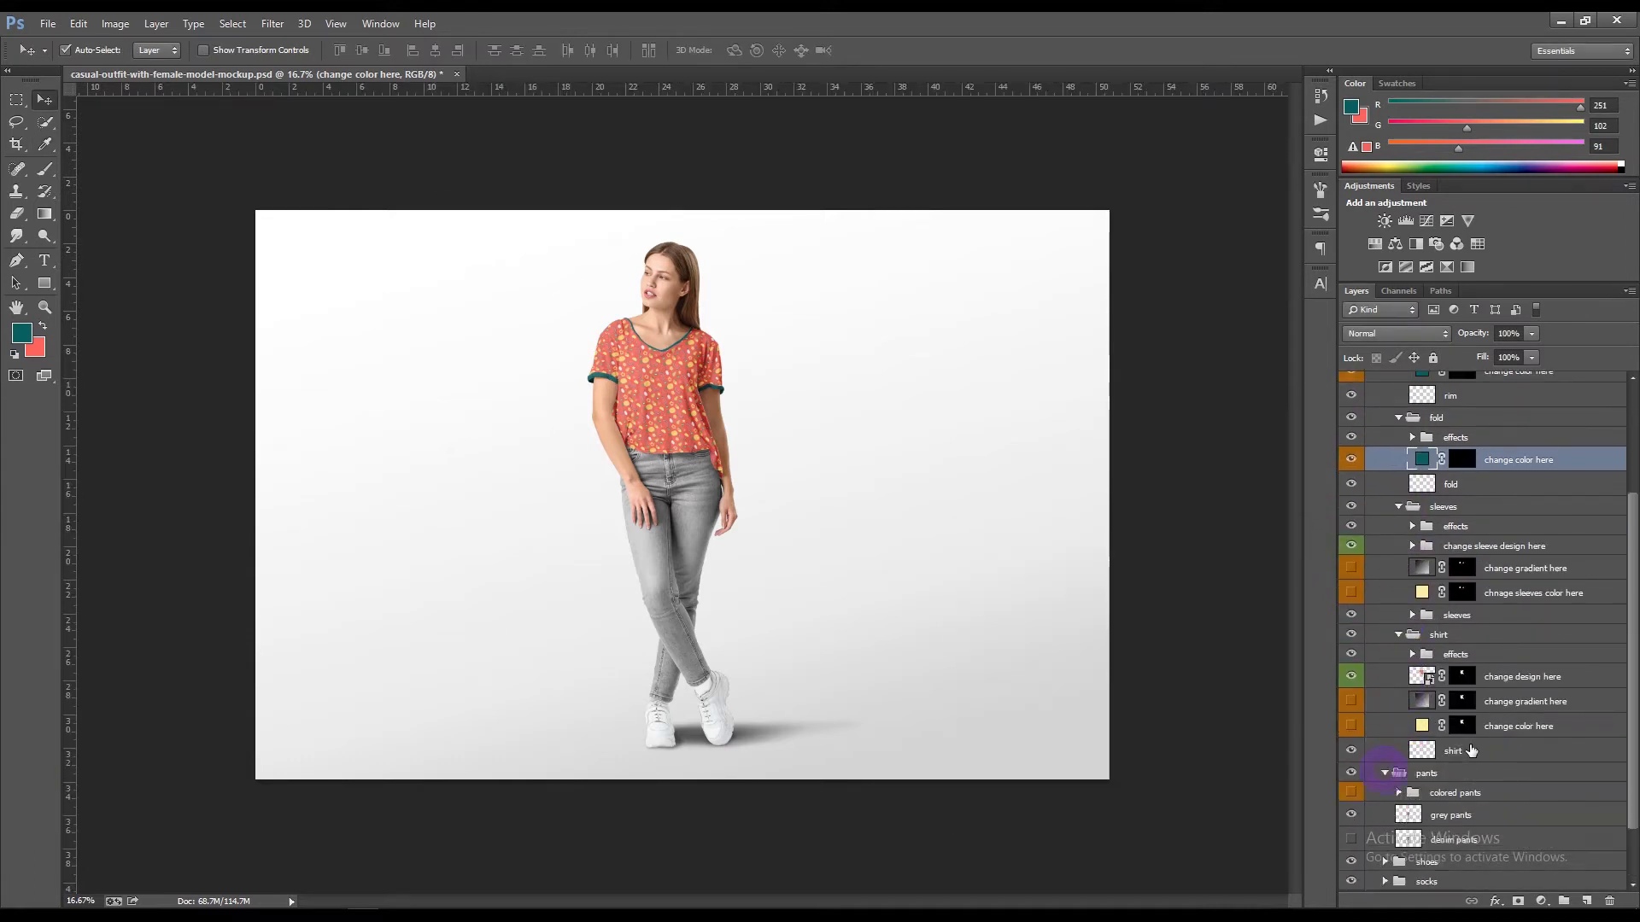
left_click(1351, 724)
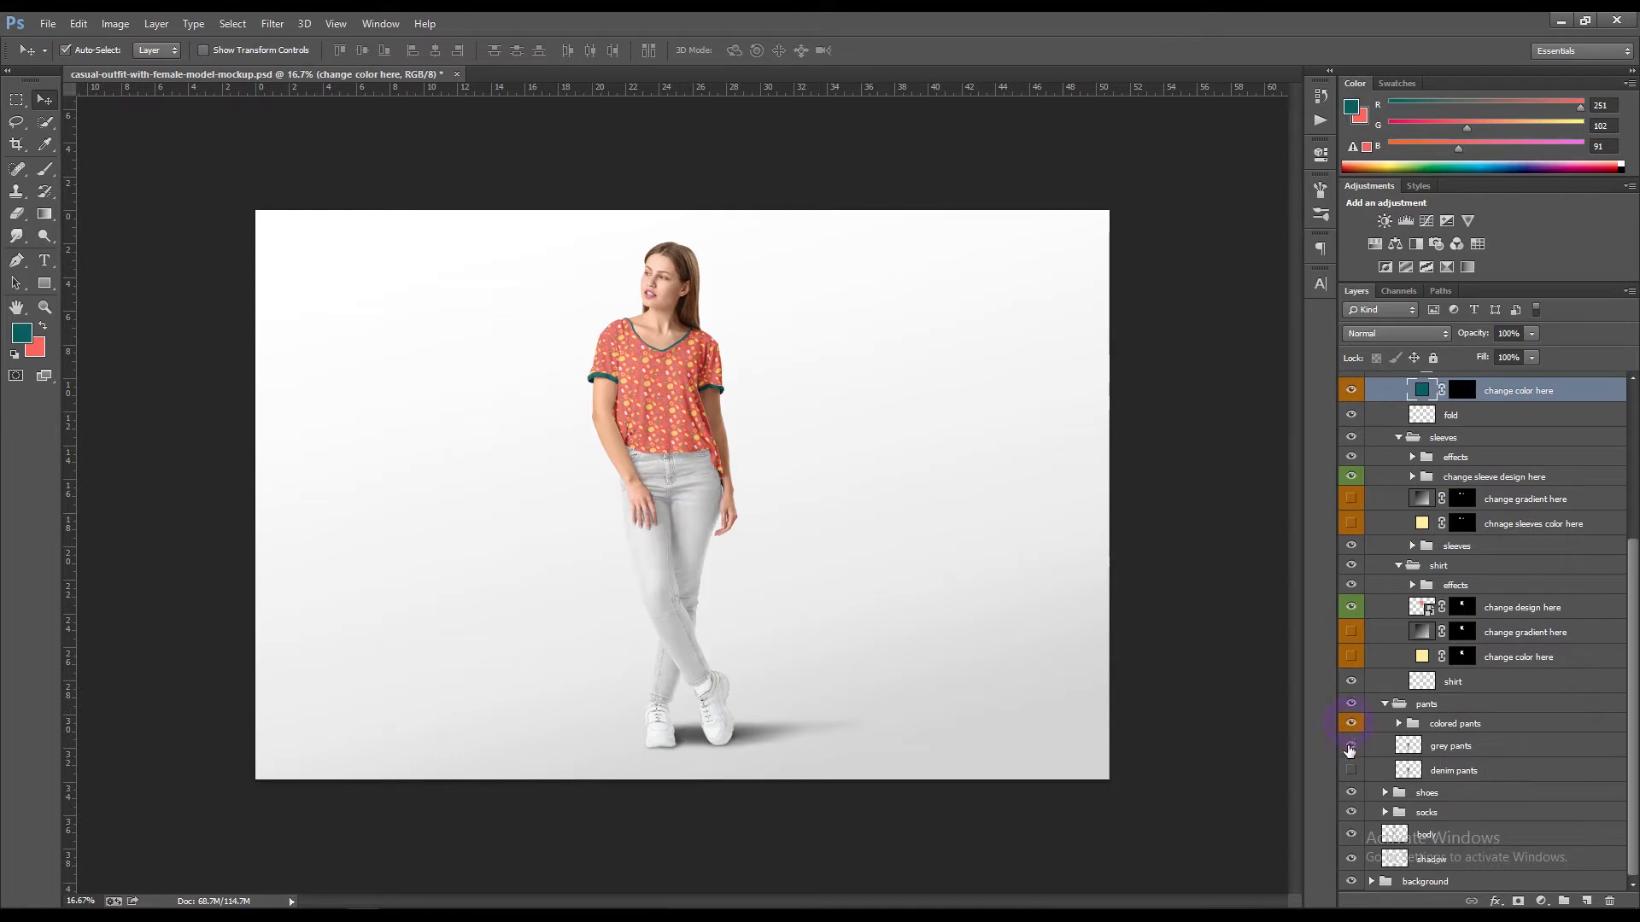
left_click(1414, 724)
left_click(1399, 725)
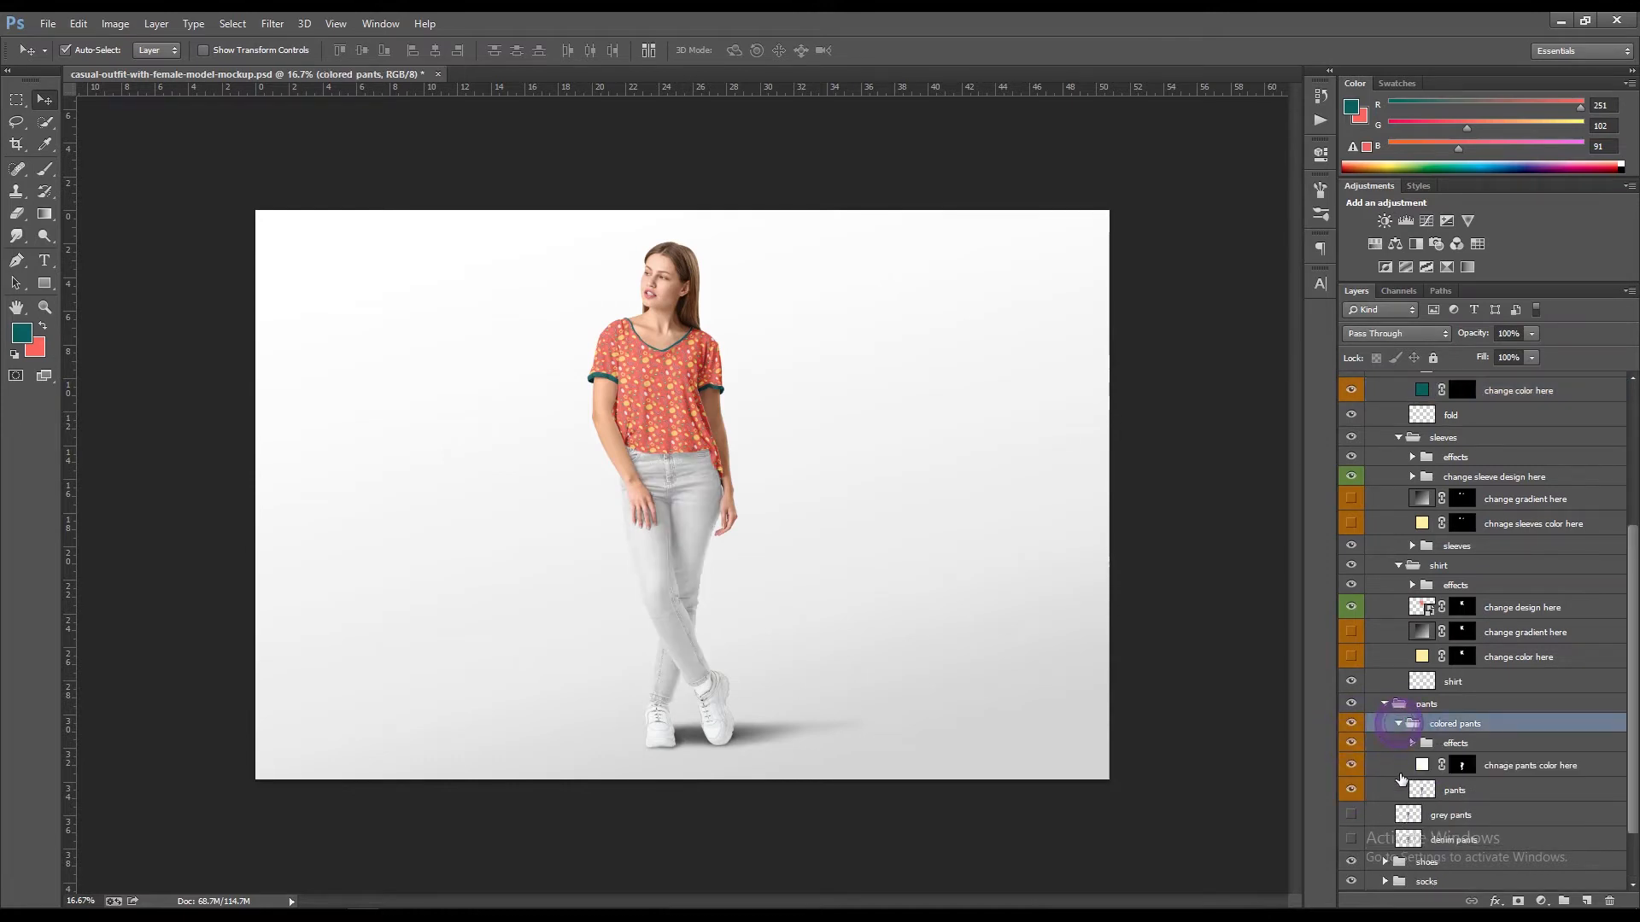
- Recolor the pants' solid color fill layer to the foreground teal #125f60
double_click(1422, 765)
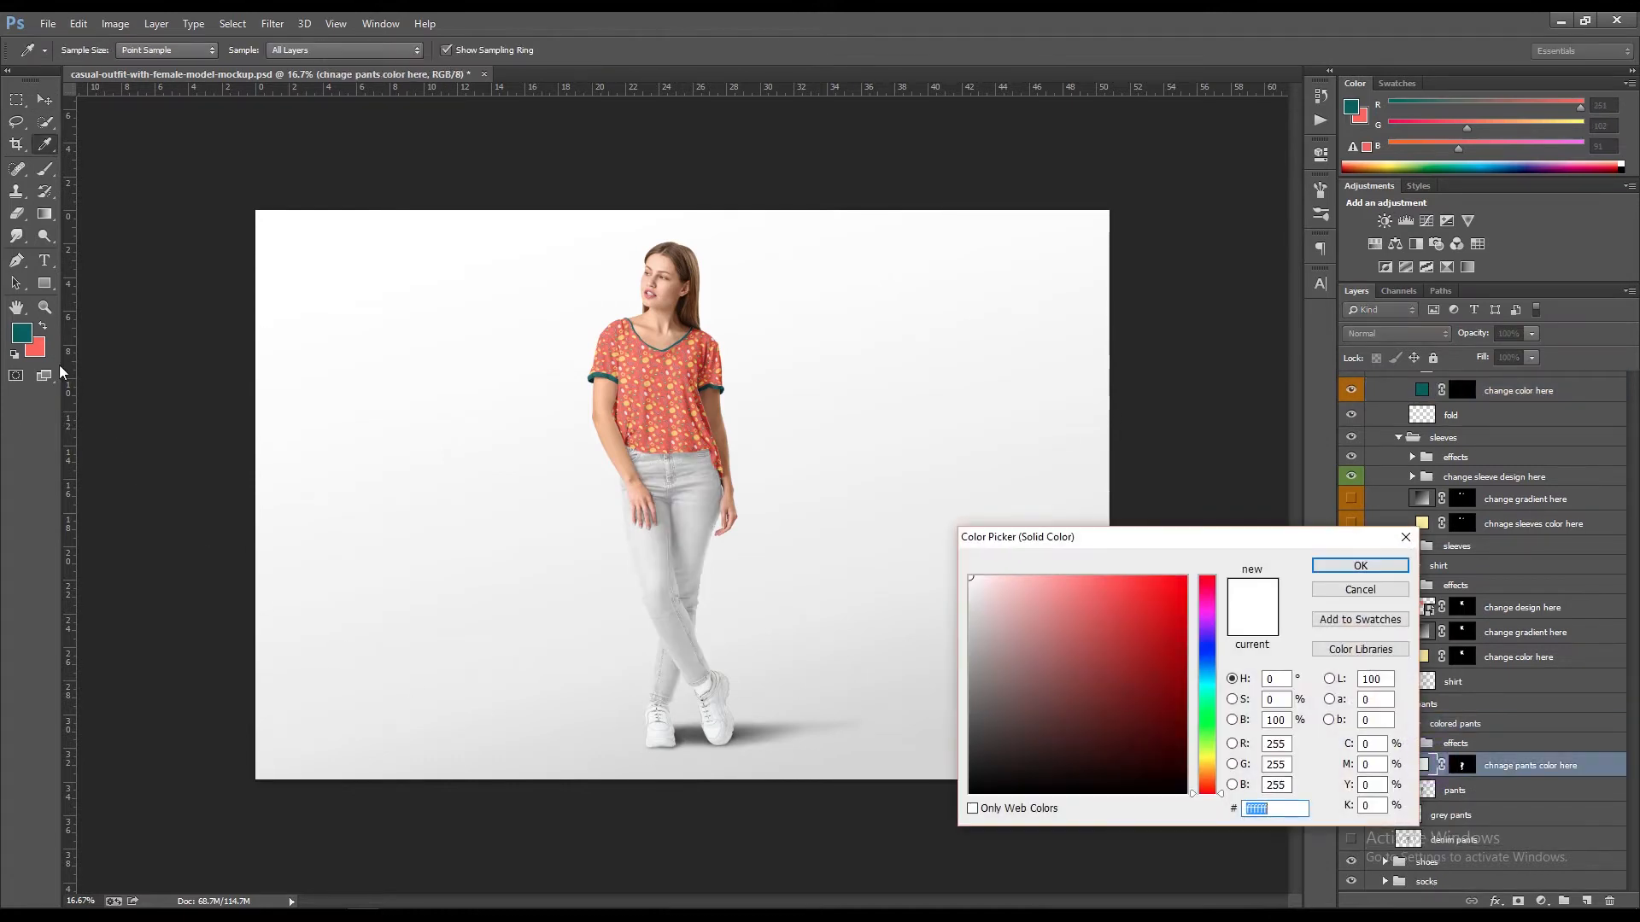
left_click(27, 330)
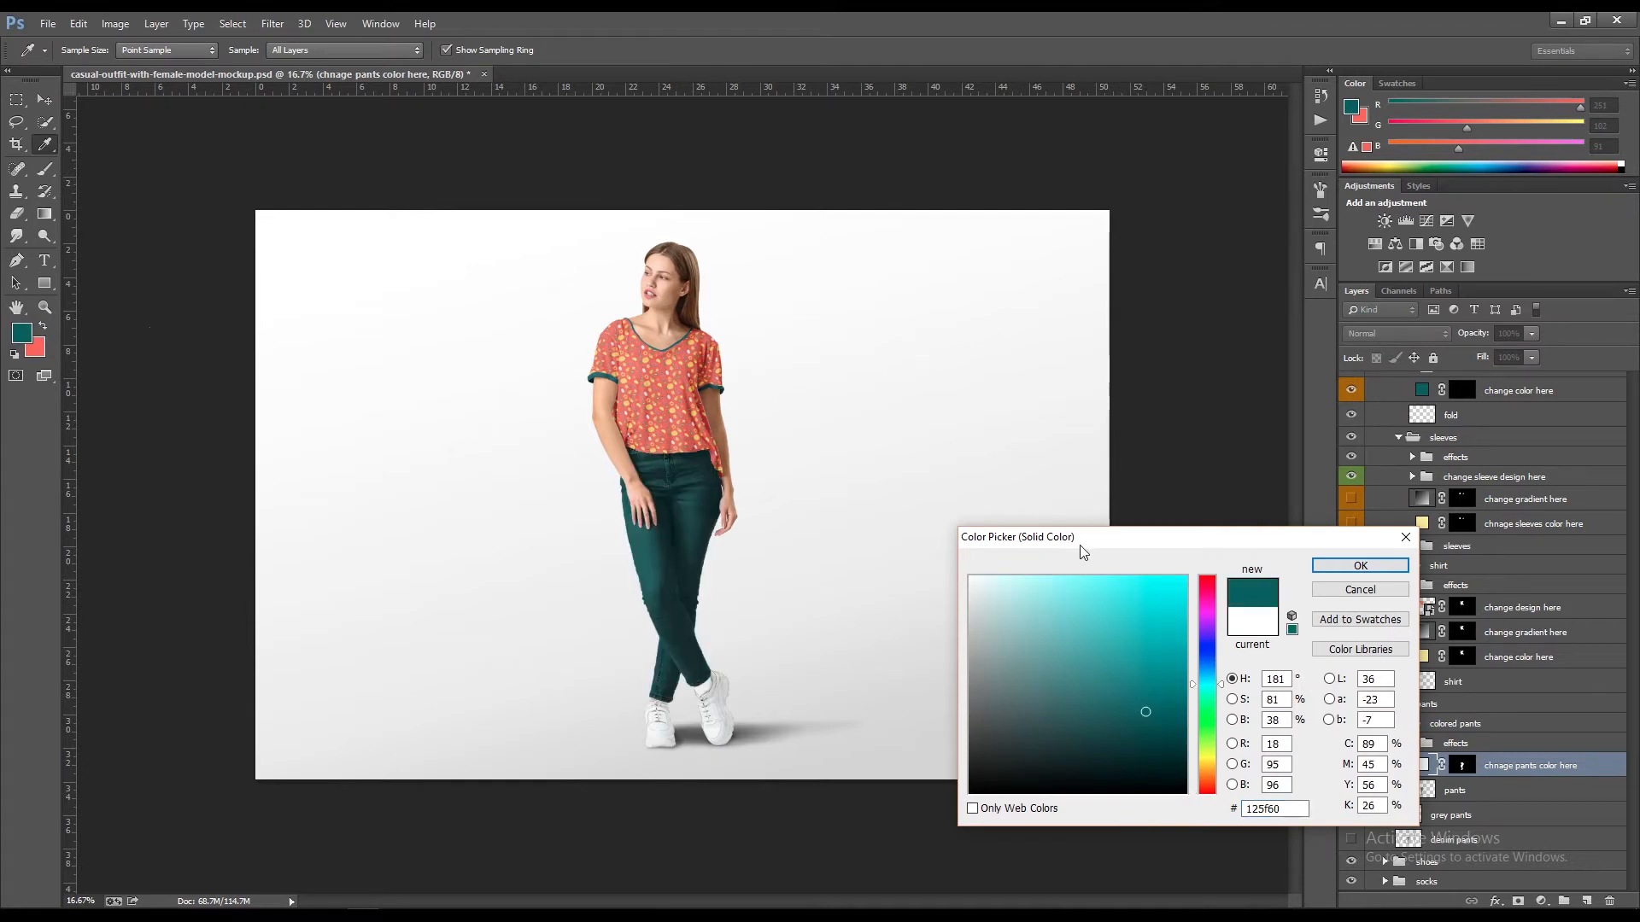
left_click(1353, 567)
scroll(1487, 696, "down", 2)
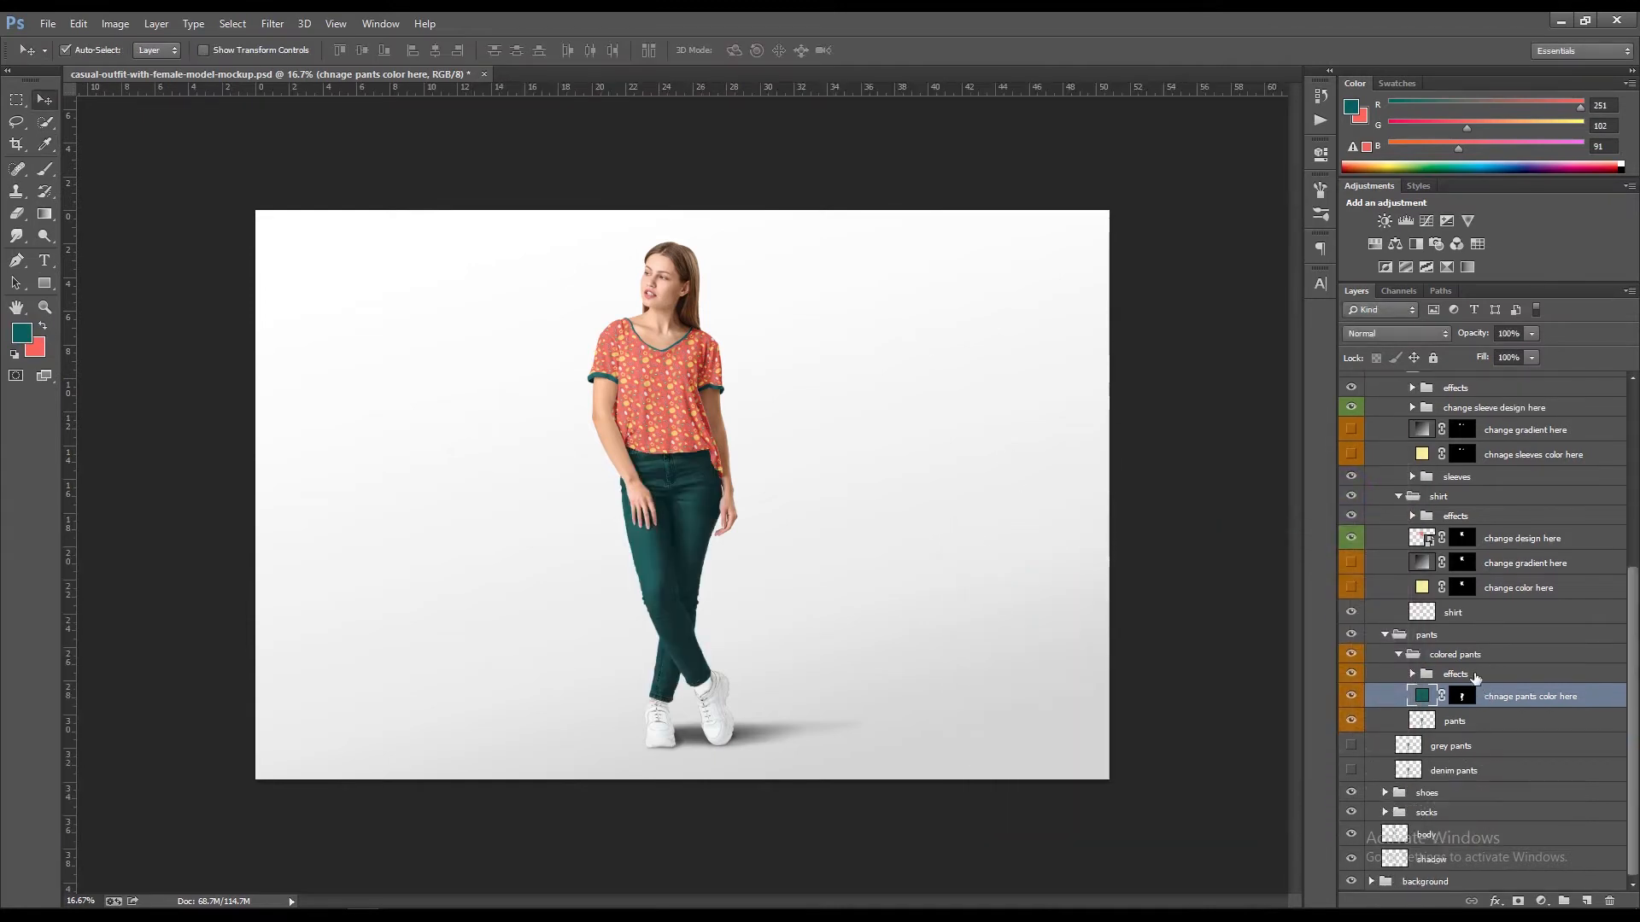
- Expand the shoes group, show its "change color here" Hue/Saturation layer, and open that adjustment's settings
left_click(1385, 794)
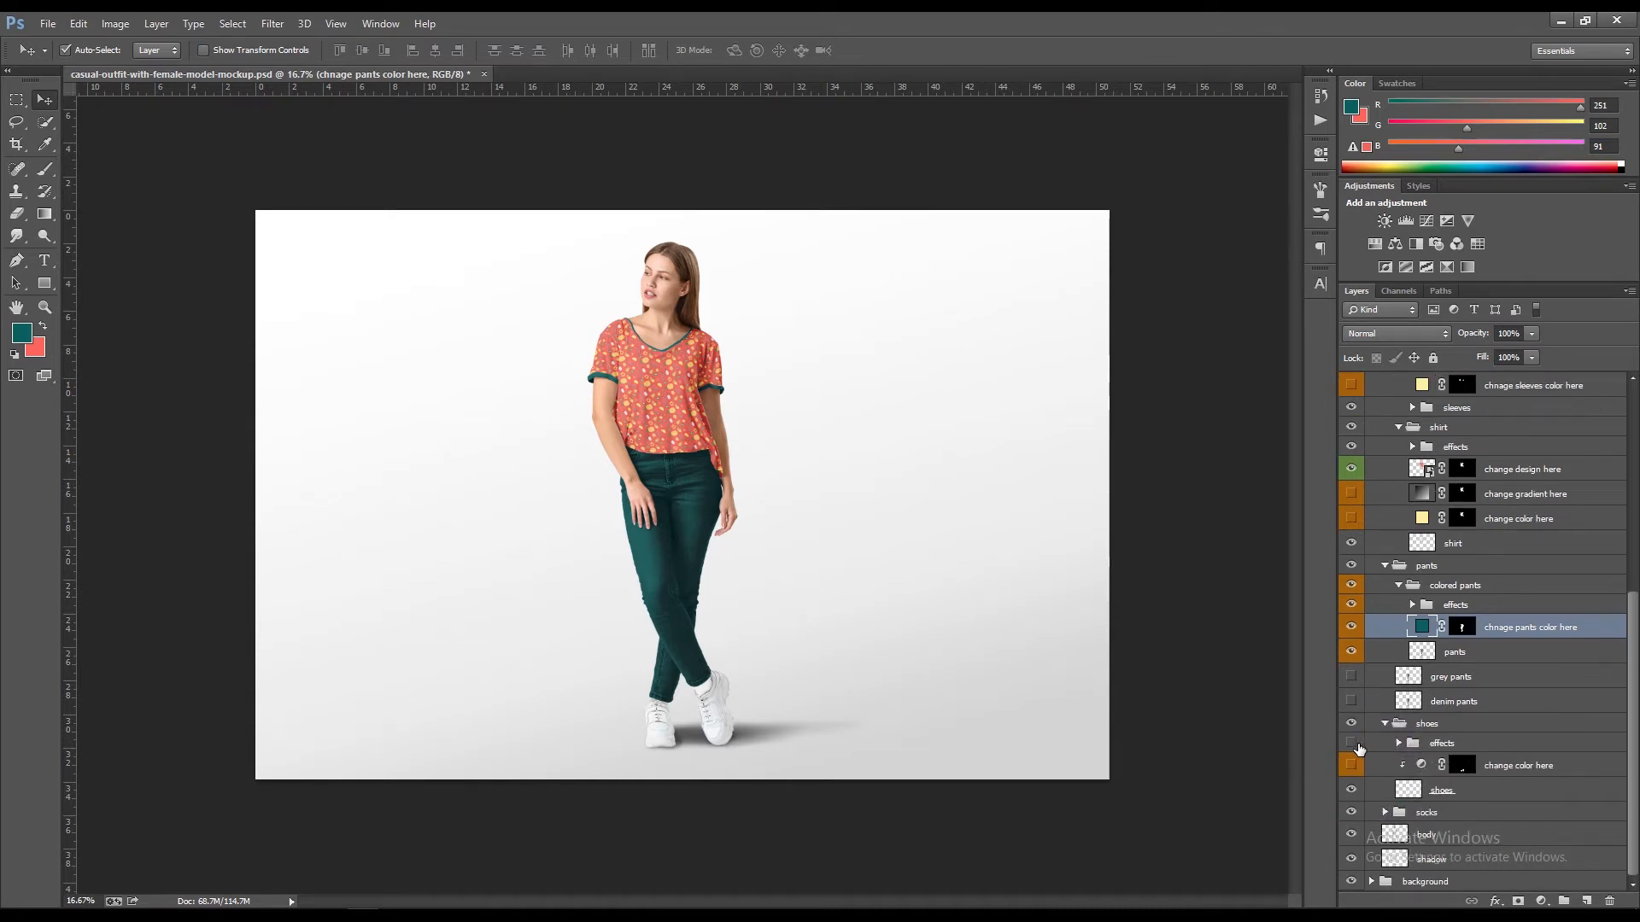
left_click(1351, 766)
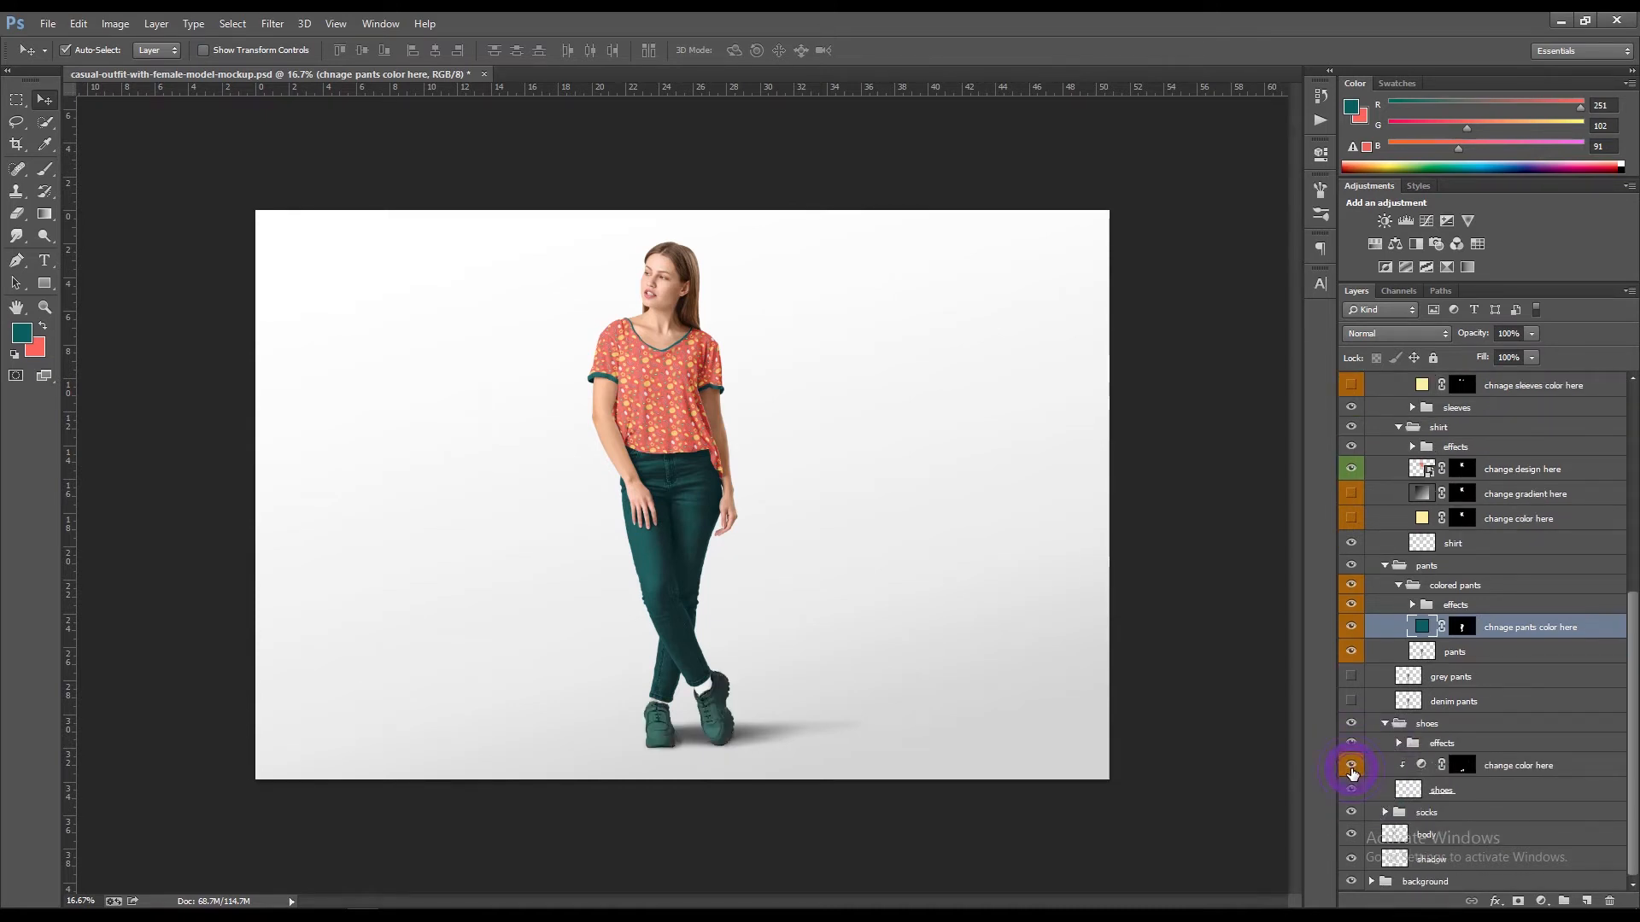
double_click(1414, 766)
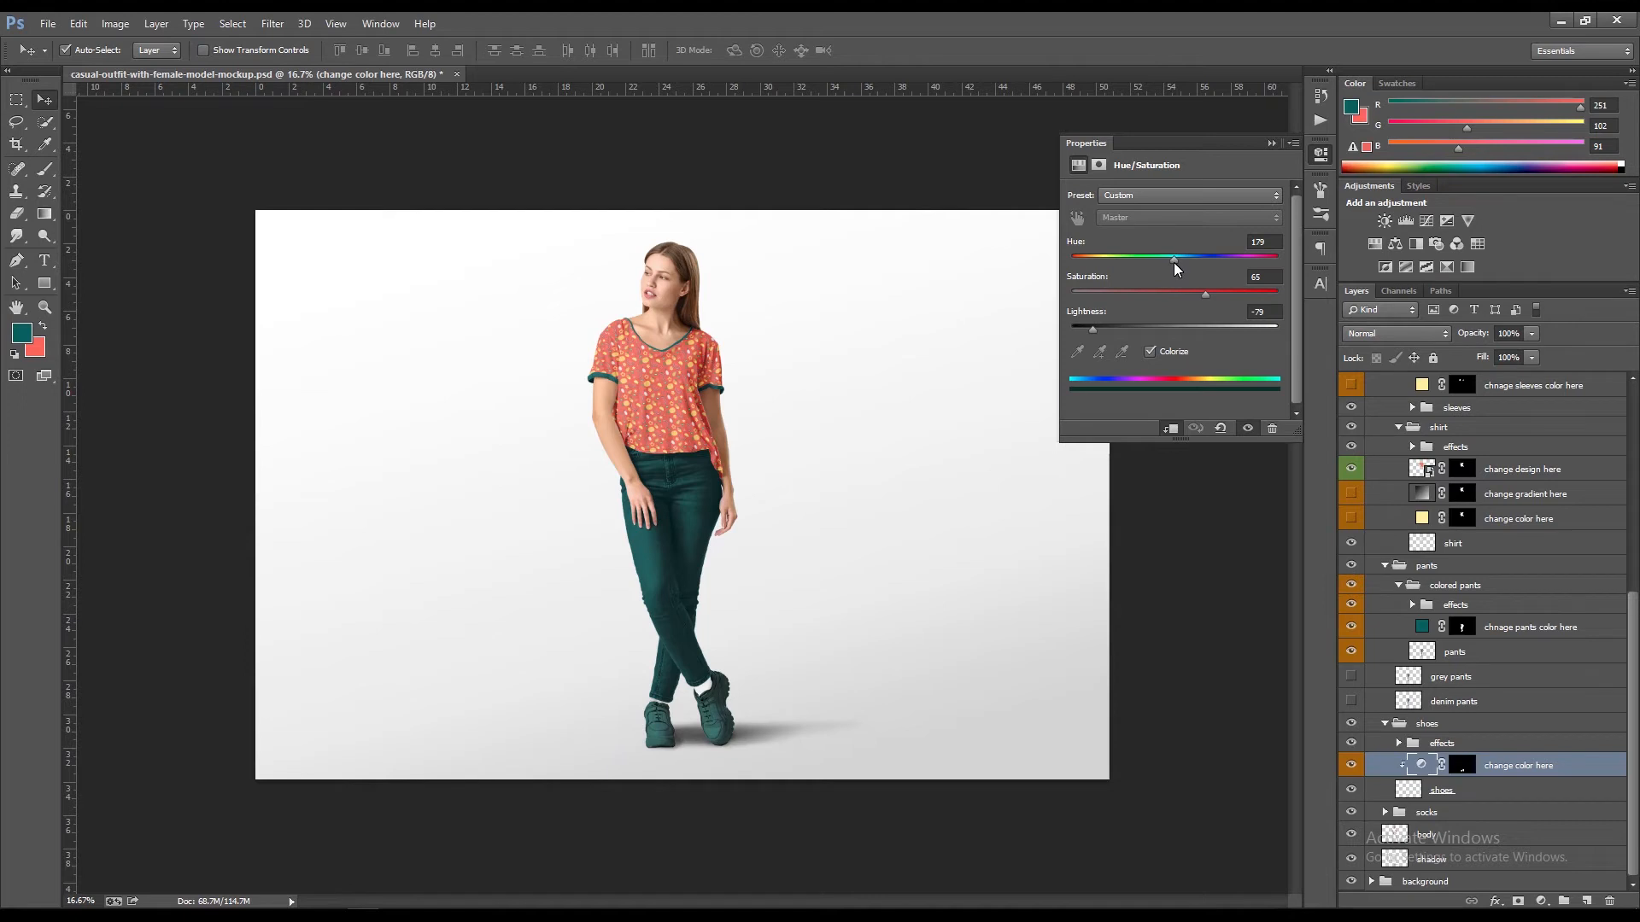
left_click(1272, 242)
left_click(1208, 562)
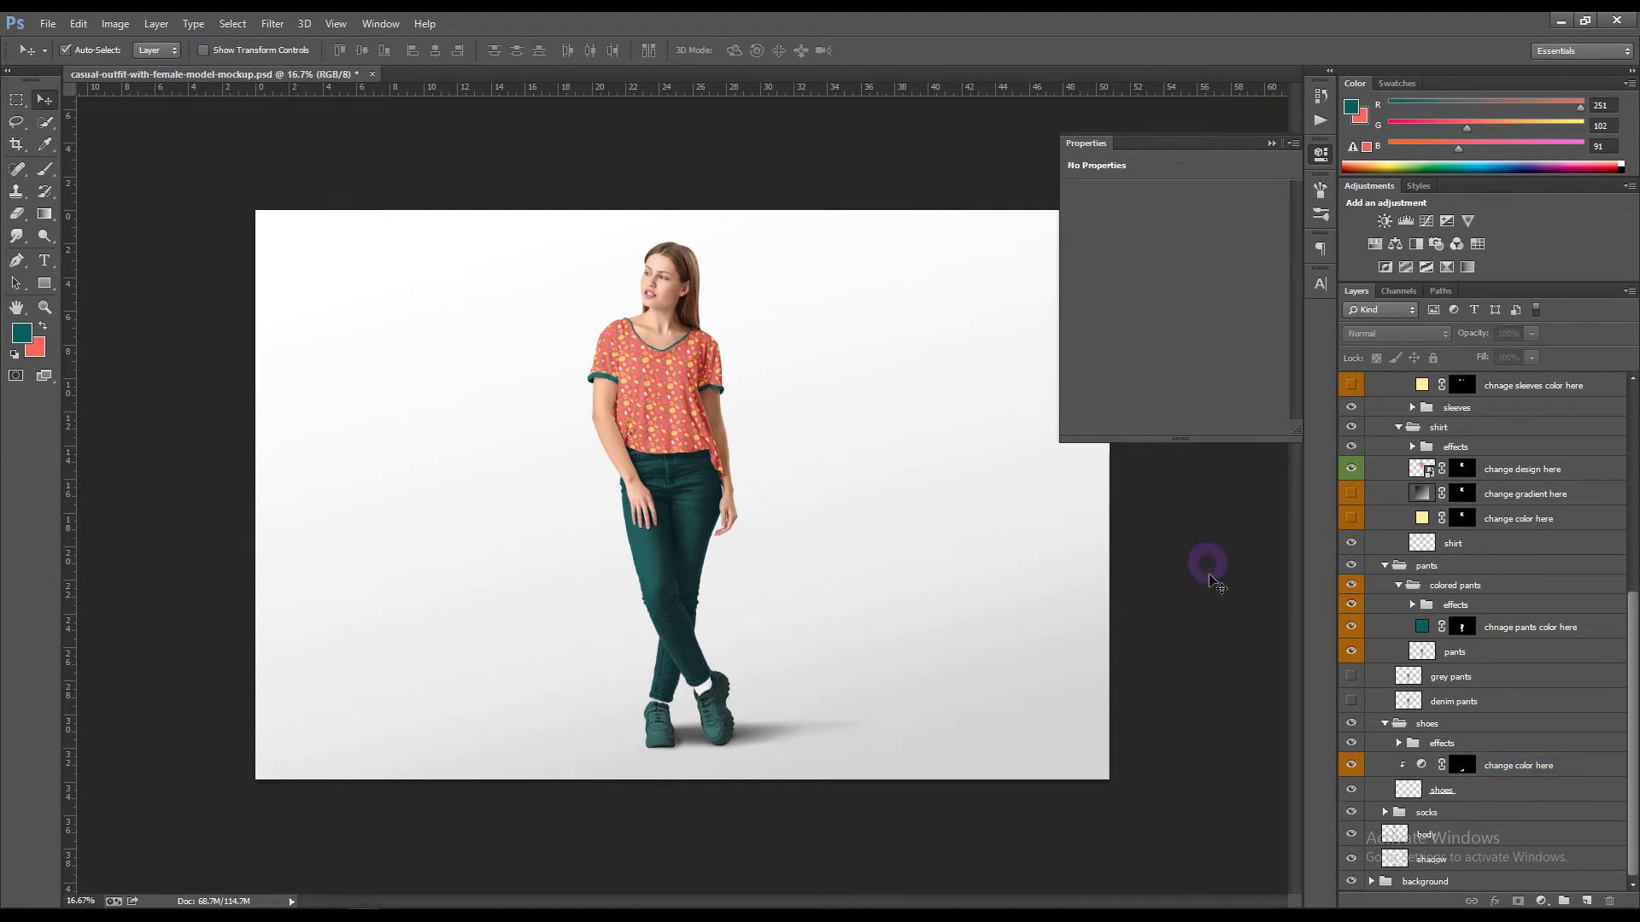
- Expand the socks group and recolor its "change socks color here" fill to the background coral #fb665b
left_click(1385, 816)
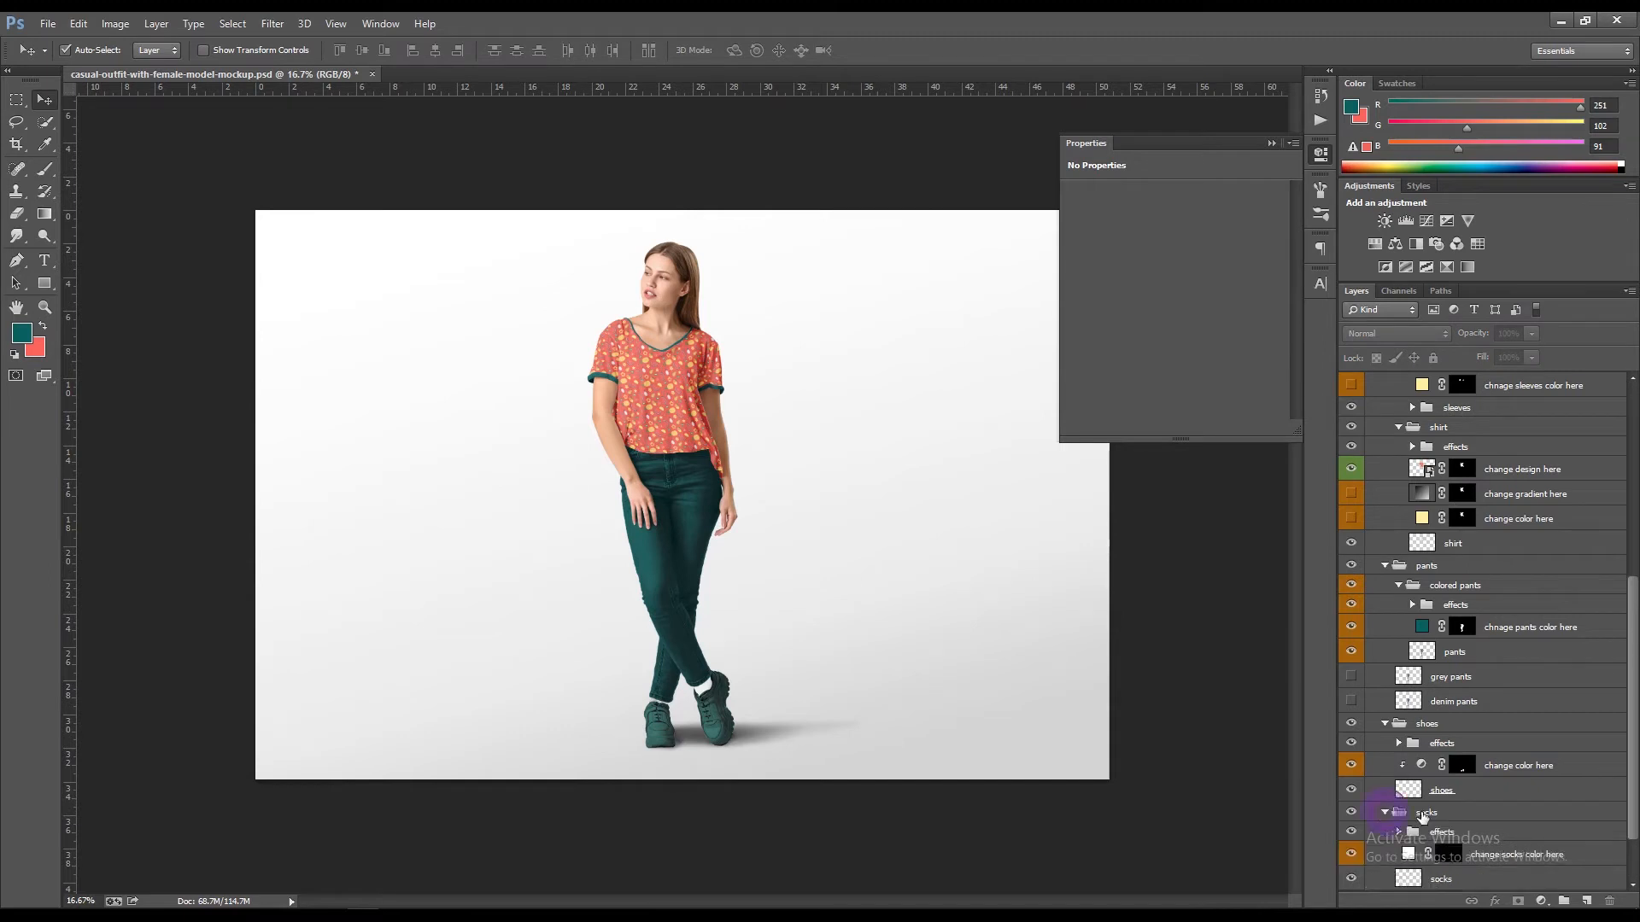
scroll(1392, 815, "down", 3)
double_click(1421, 785)
left_click(35, 346)
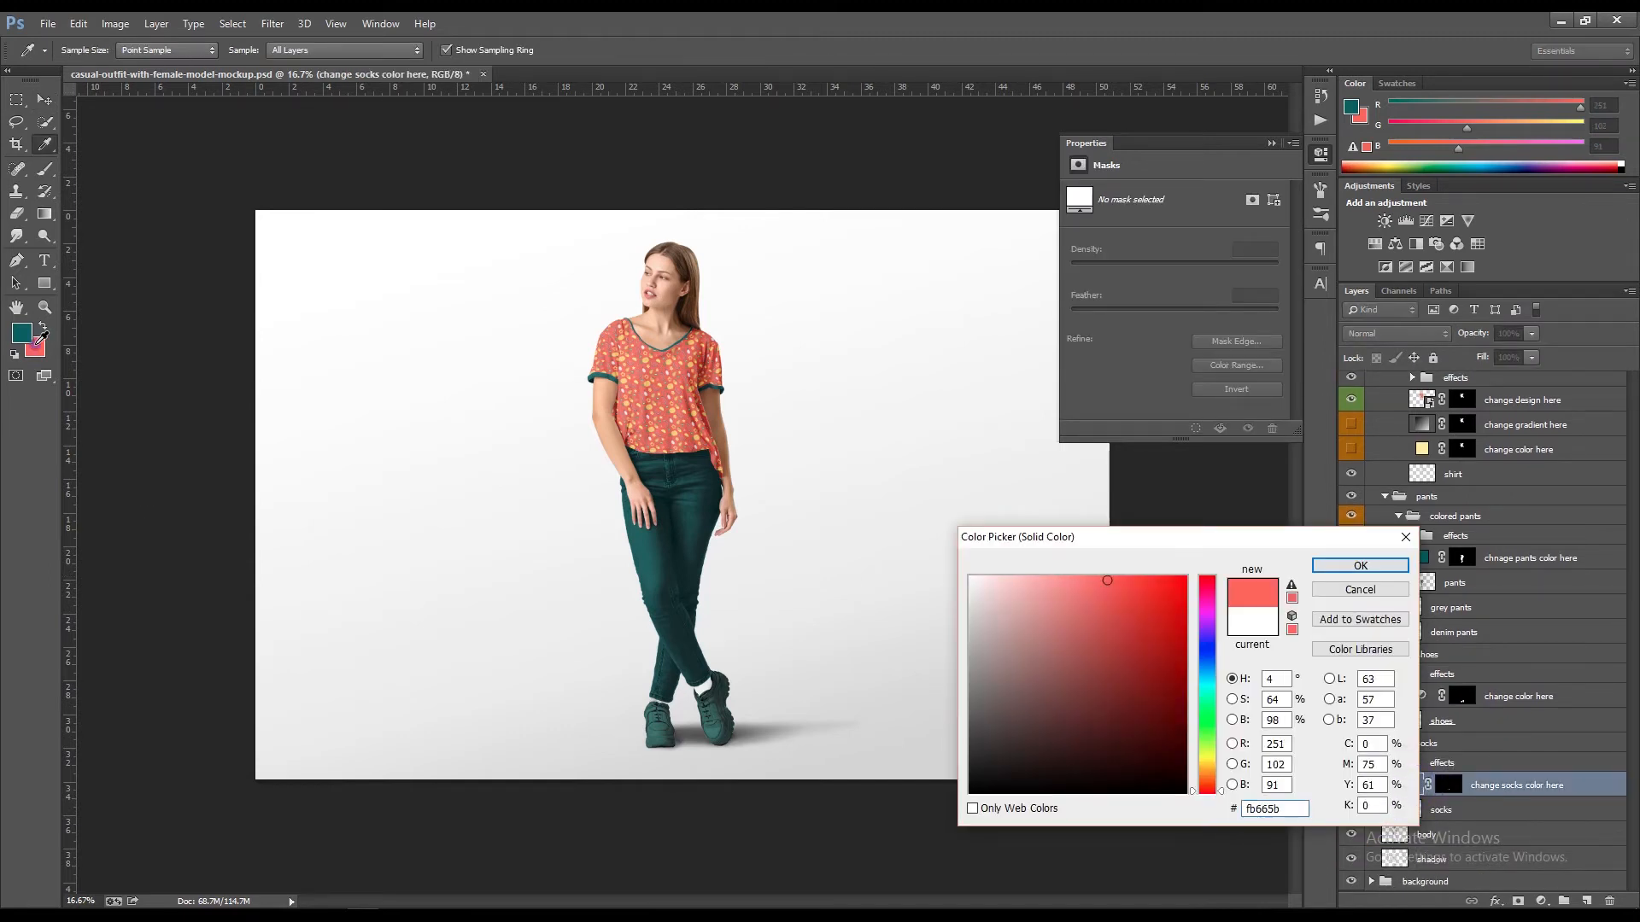
left_click(1347, 567)
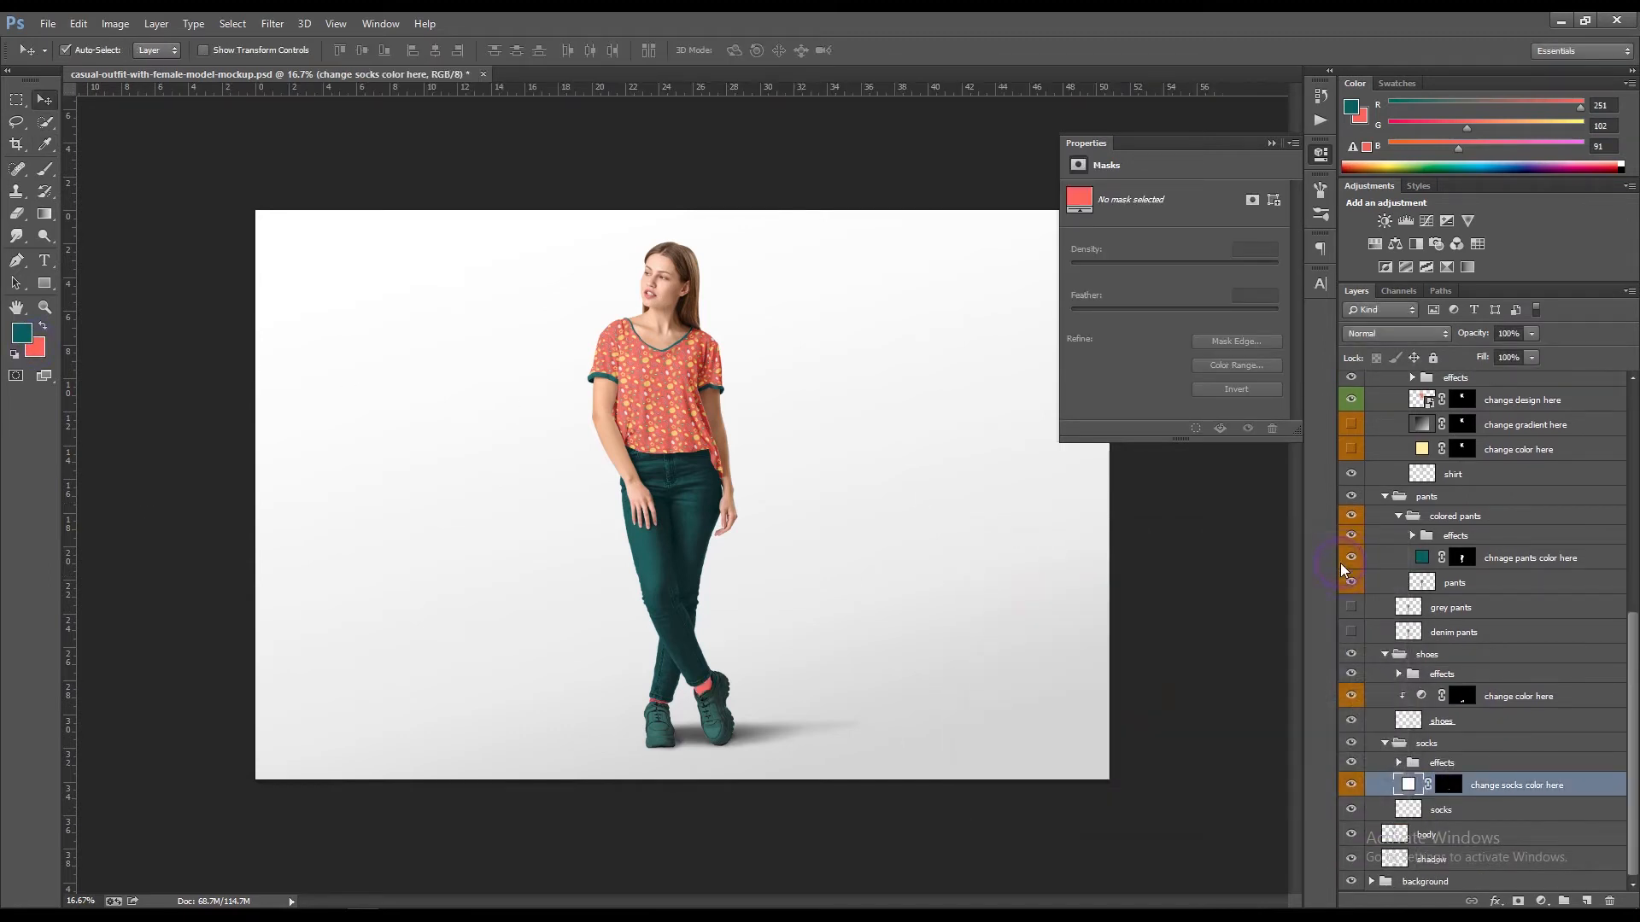
- Save the mockup file and collapse the layer properties
left_click(30, 23)
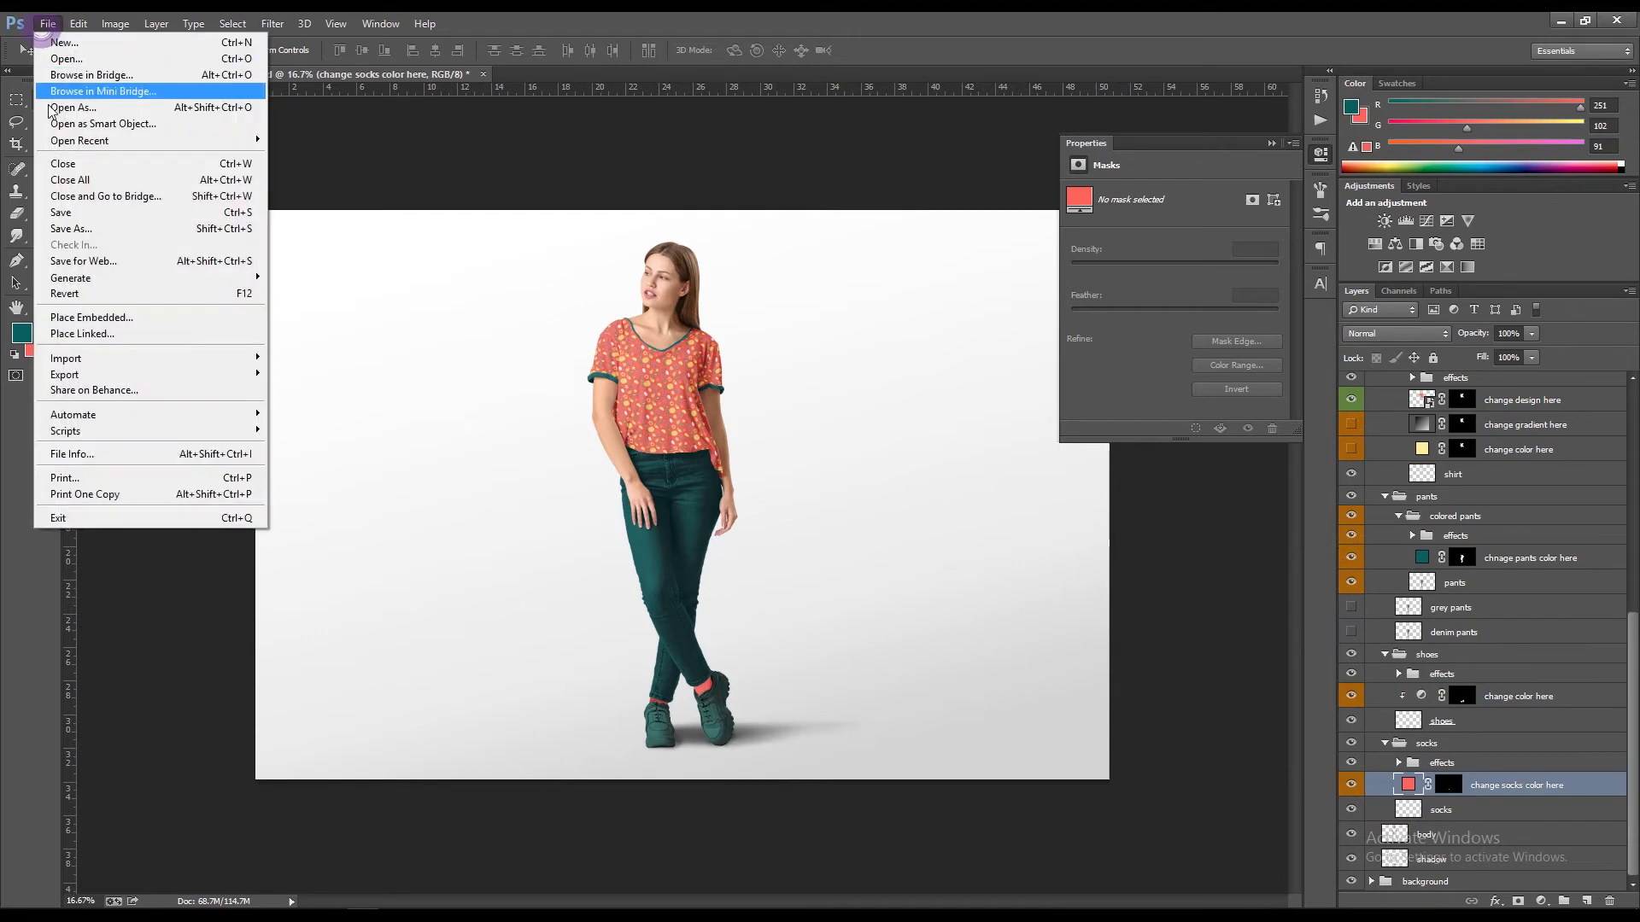
left_click(47, 214)
left_click(1272, 143)
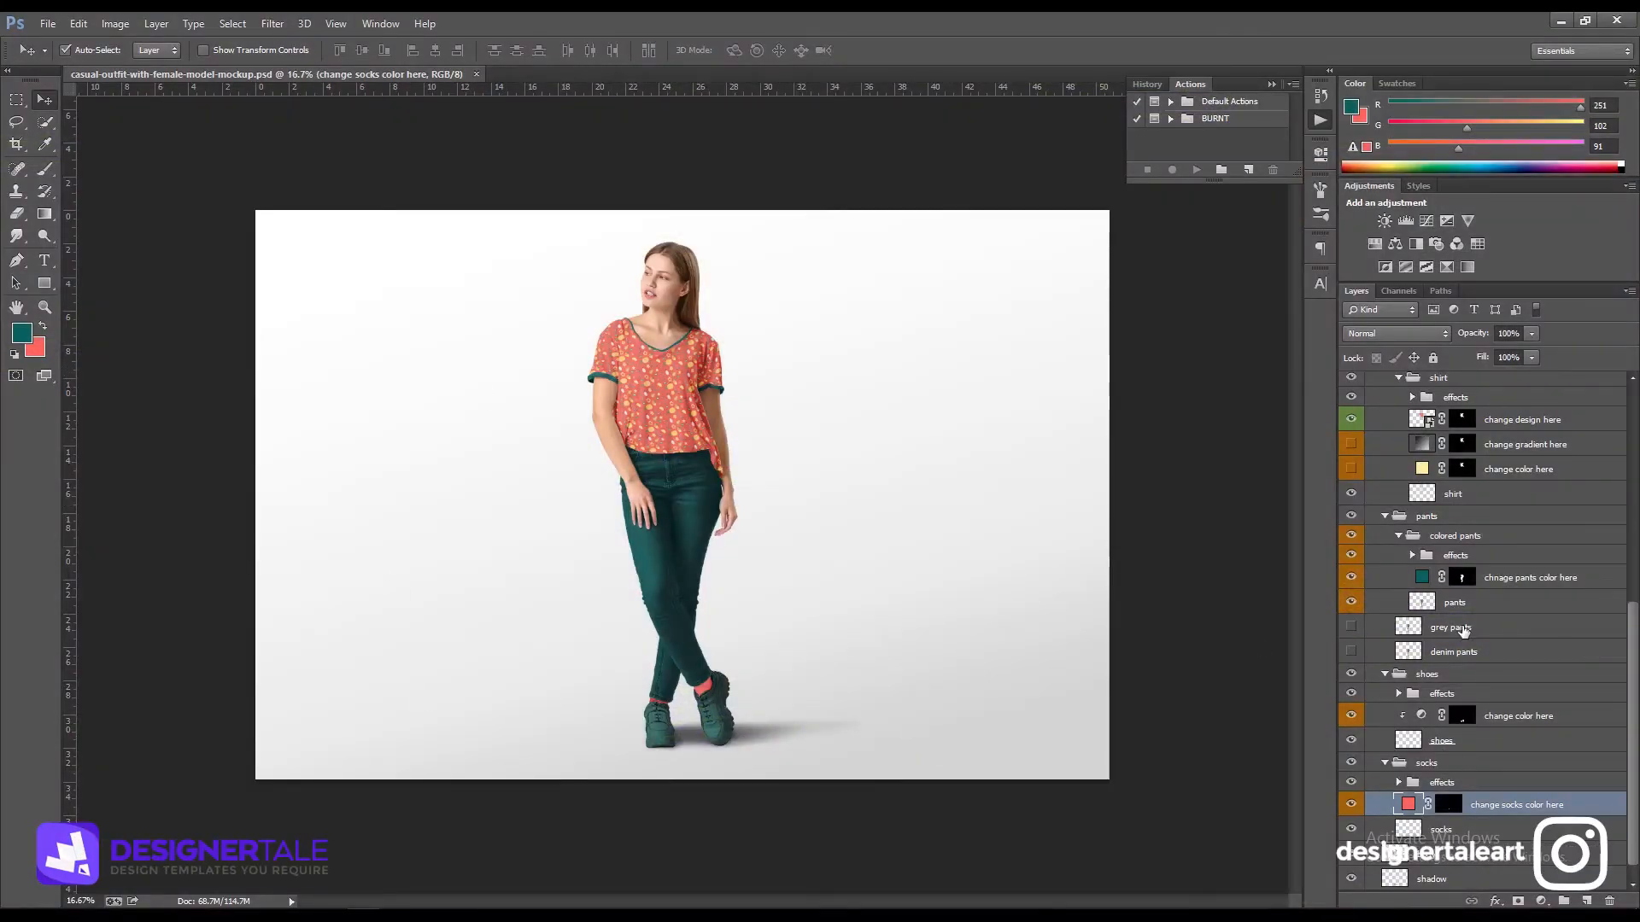
- Hide the design layers of the shirt body and sleeves and show their "change gradient here" layers instead
scroll(1461, 628, "up", 4)
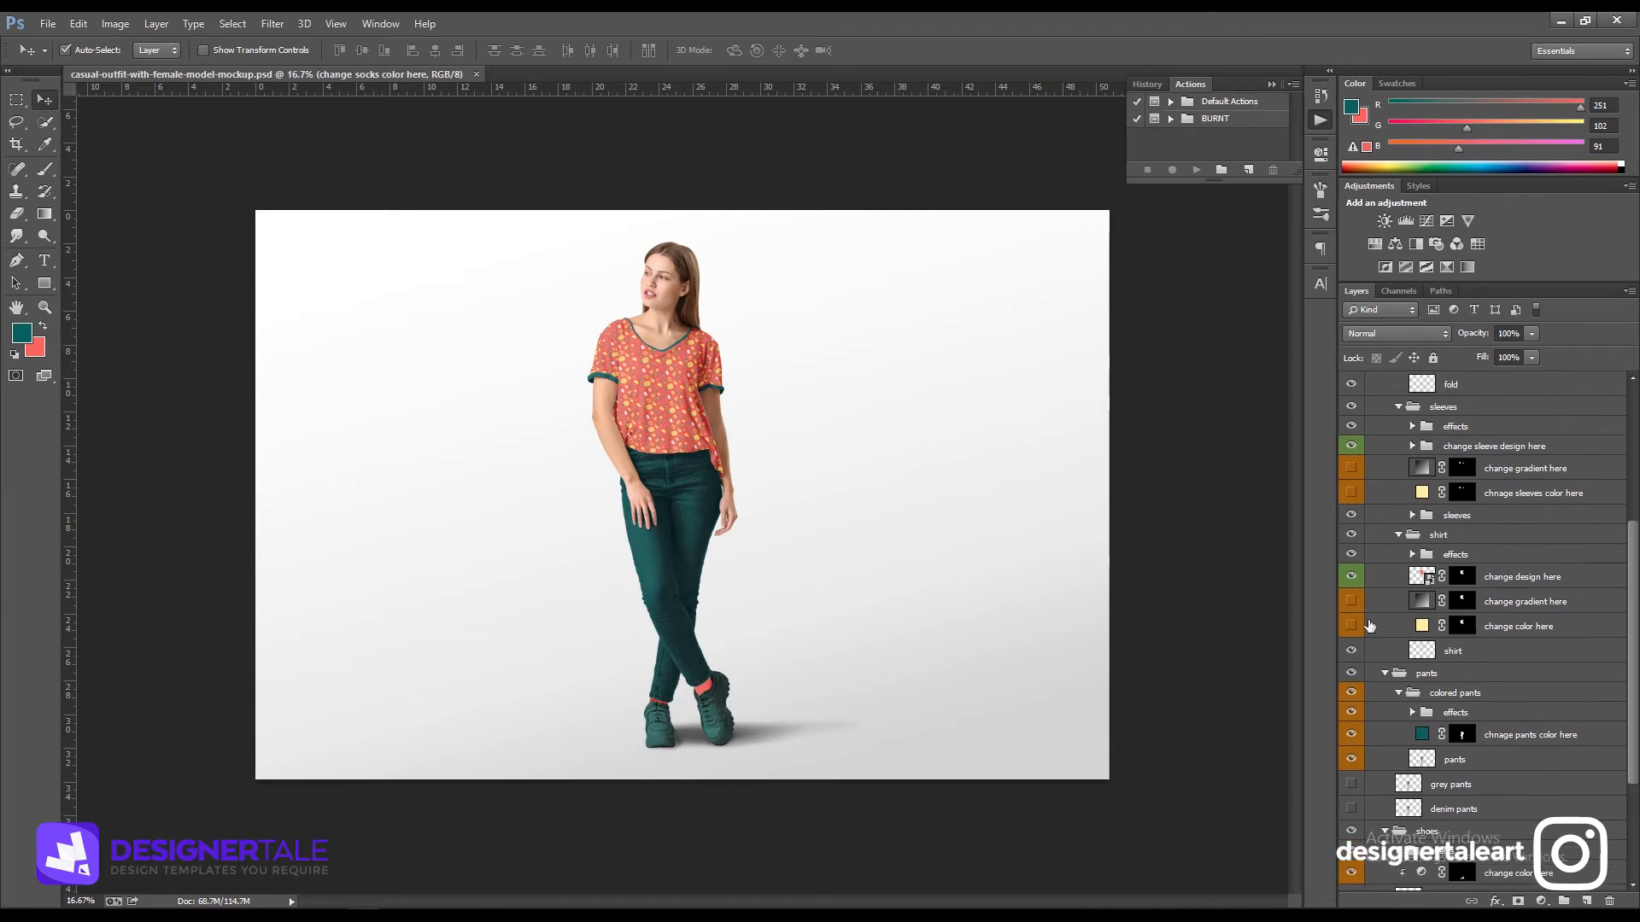
left_click(1351, 577)
left_click(1351, 601)
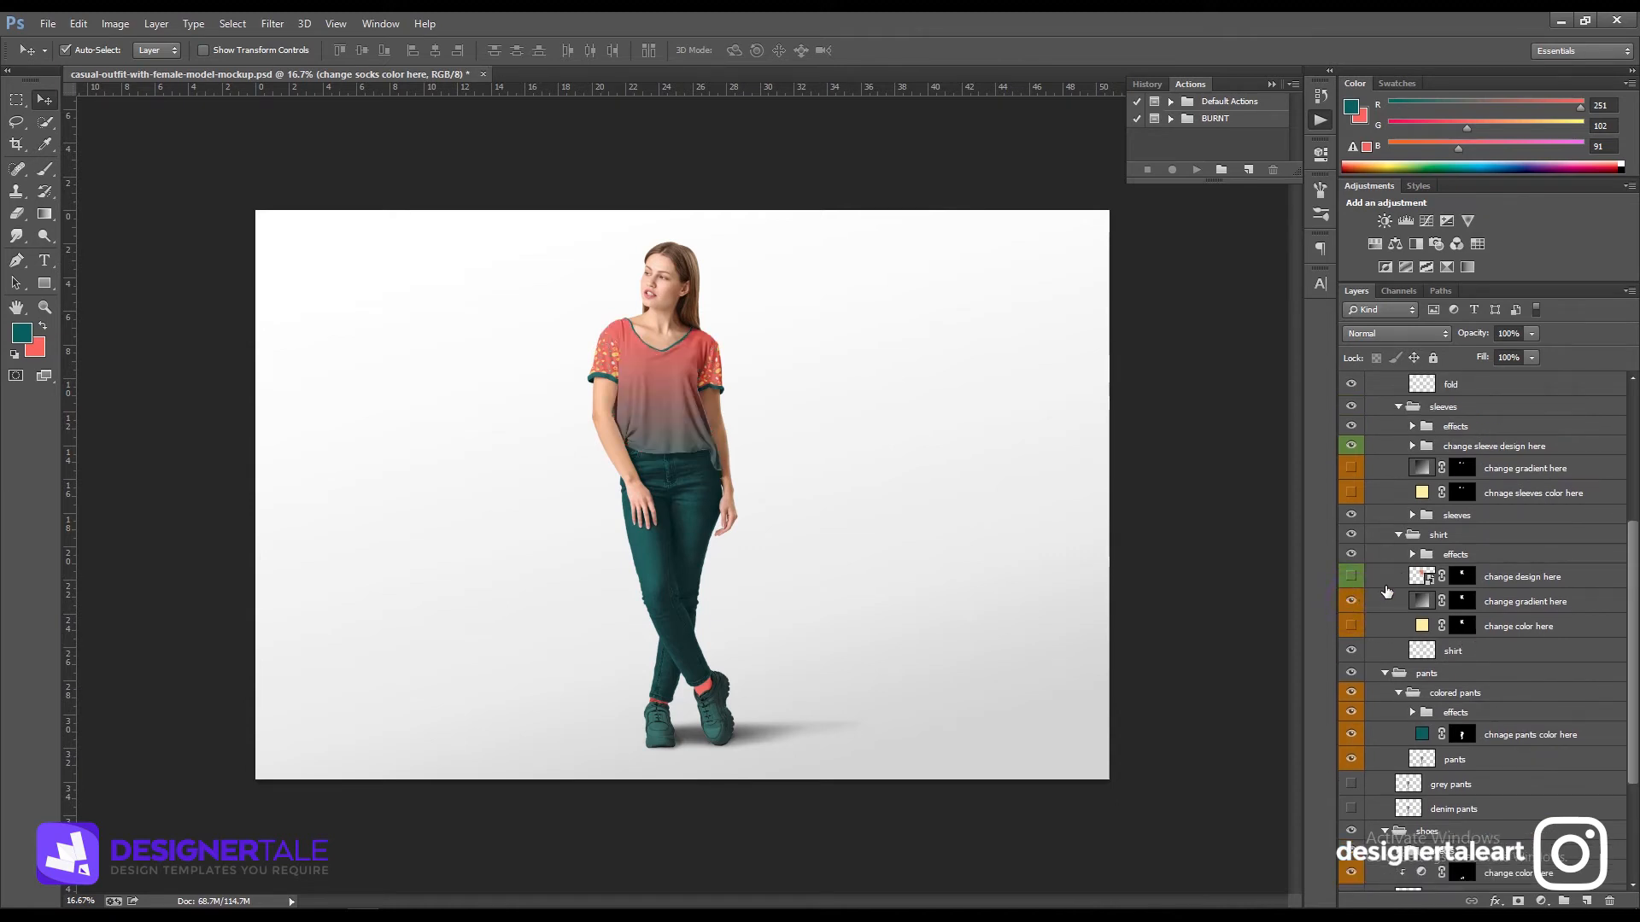
left_click(1351, 445)
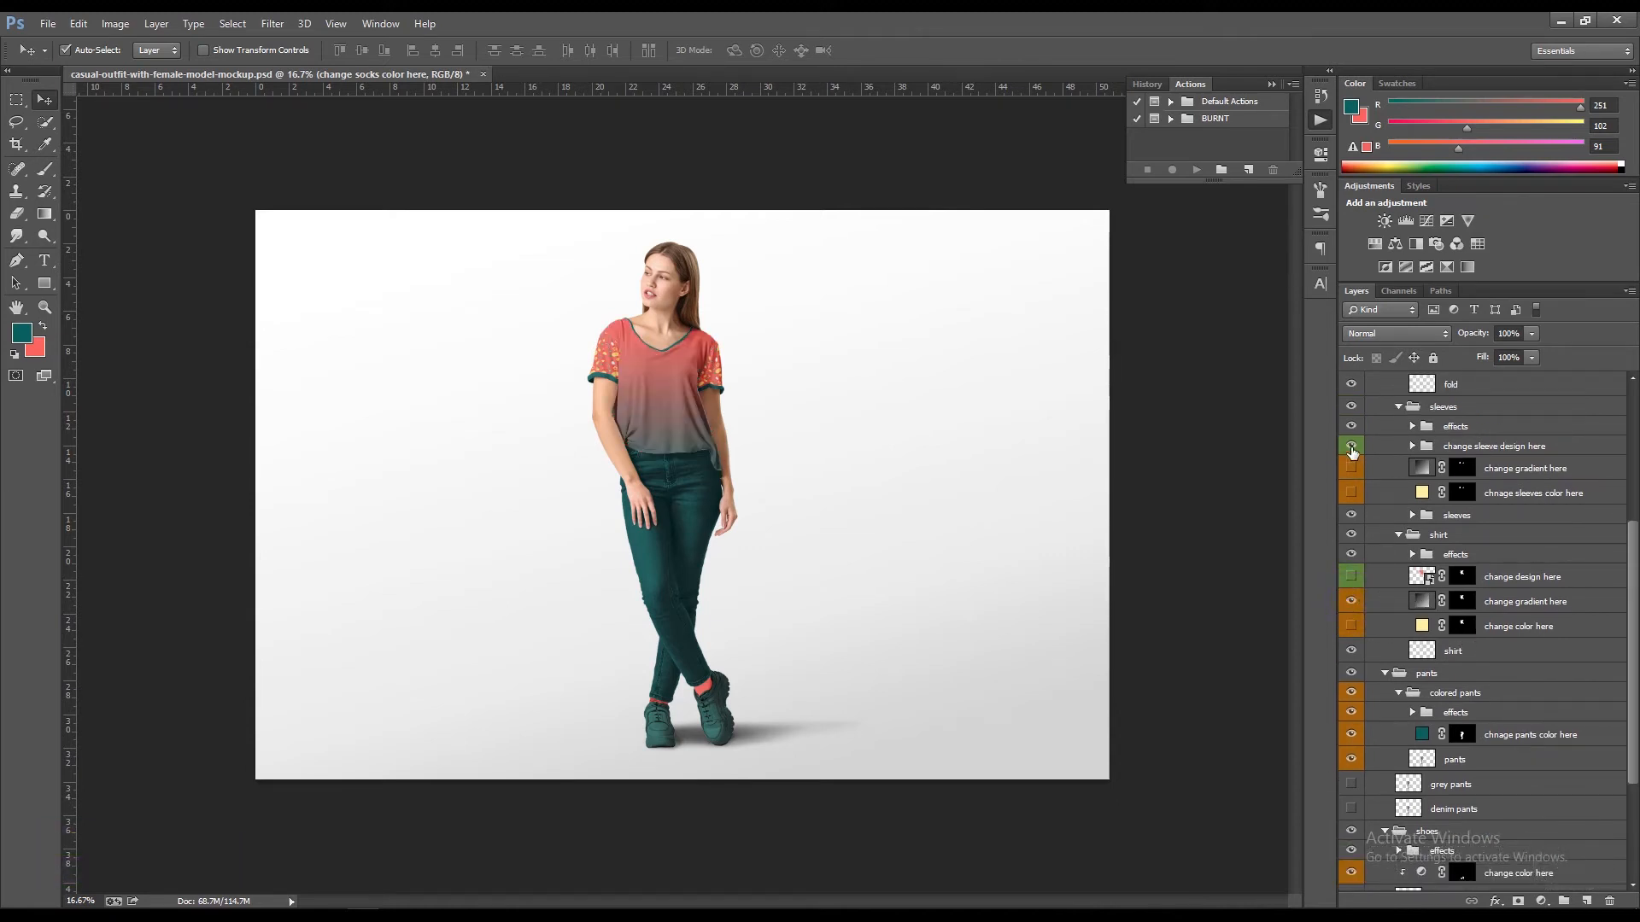
left_click(1351, 470)
- Turn off Reverse in the gradient fills of both the shirt body and the sleeves
double_click(1421, 601)
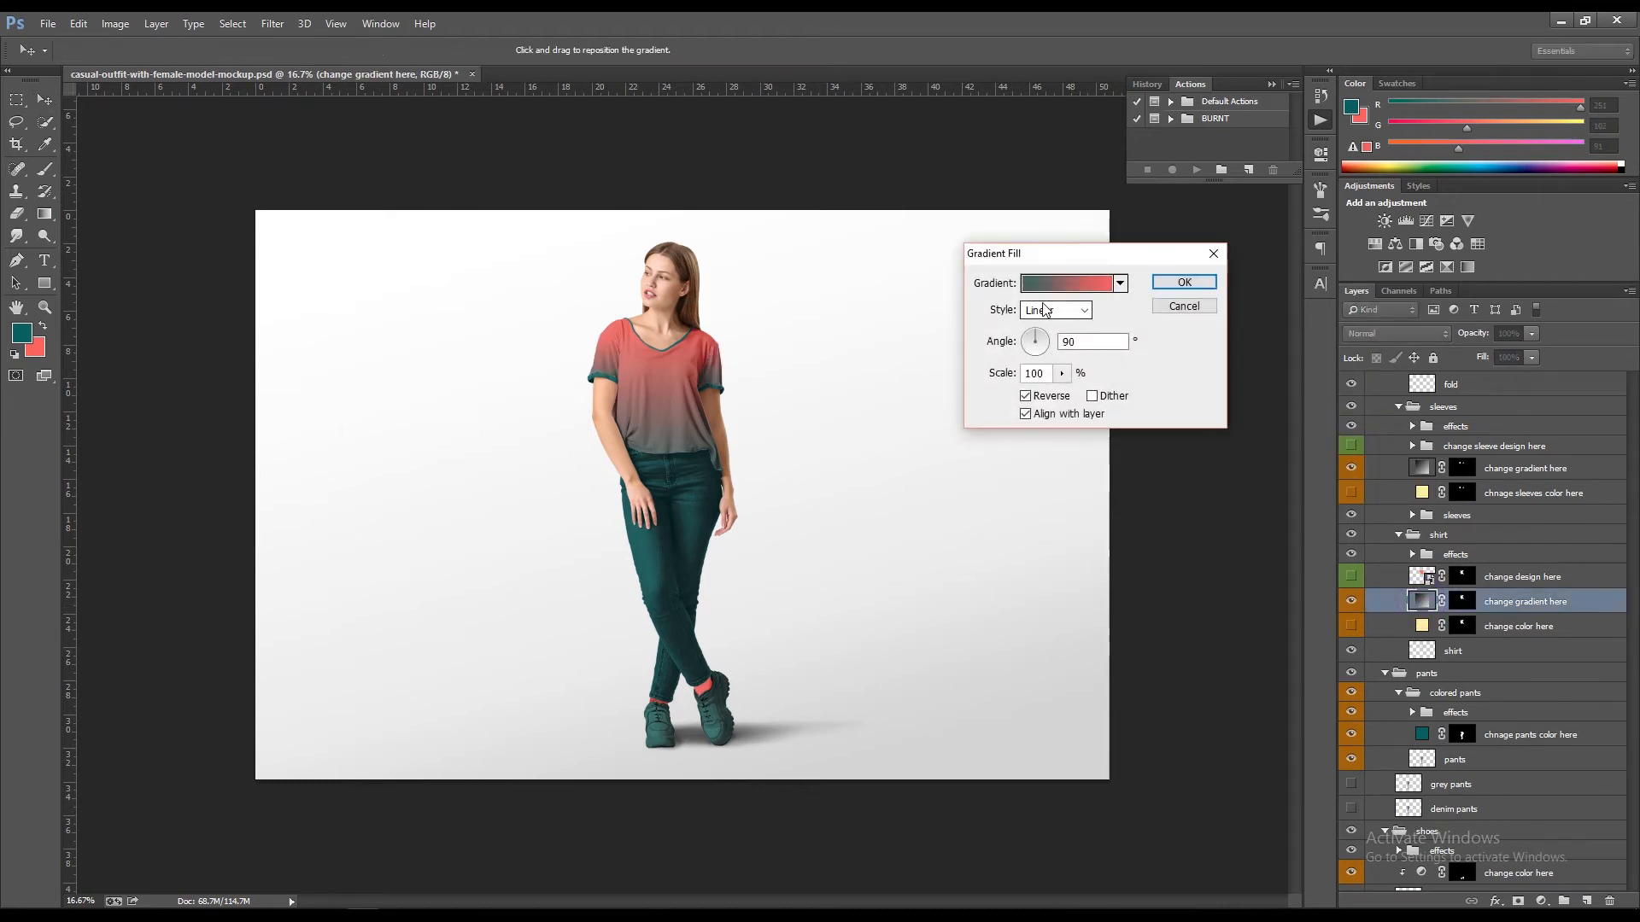
left_click(1025, 396)
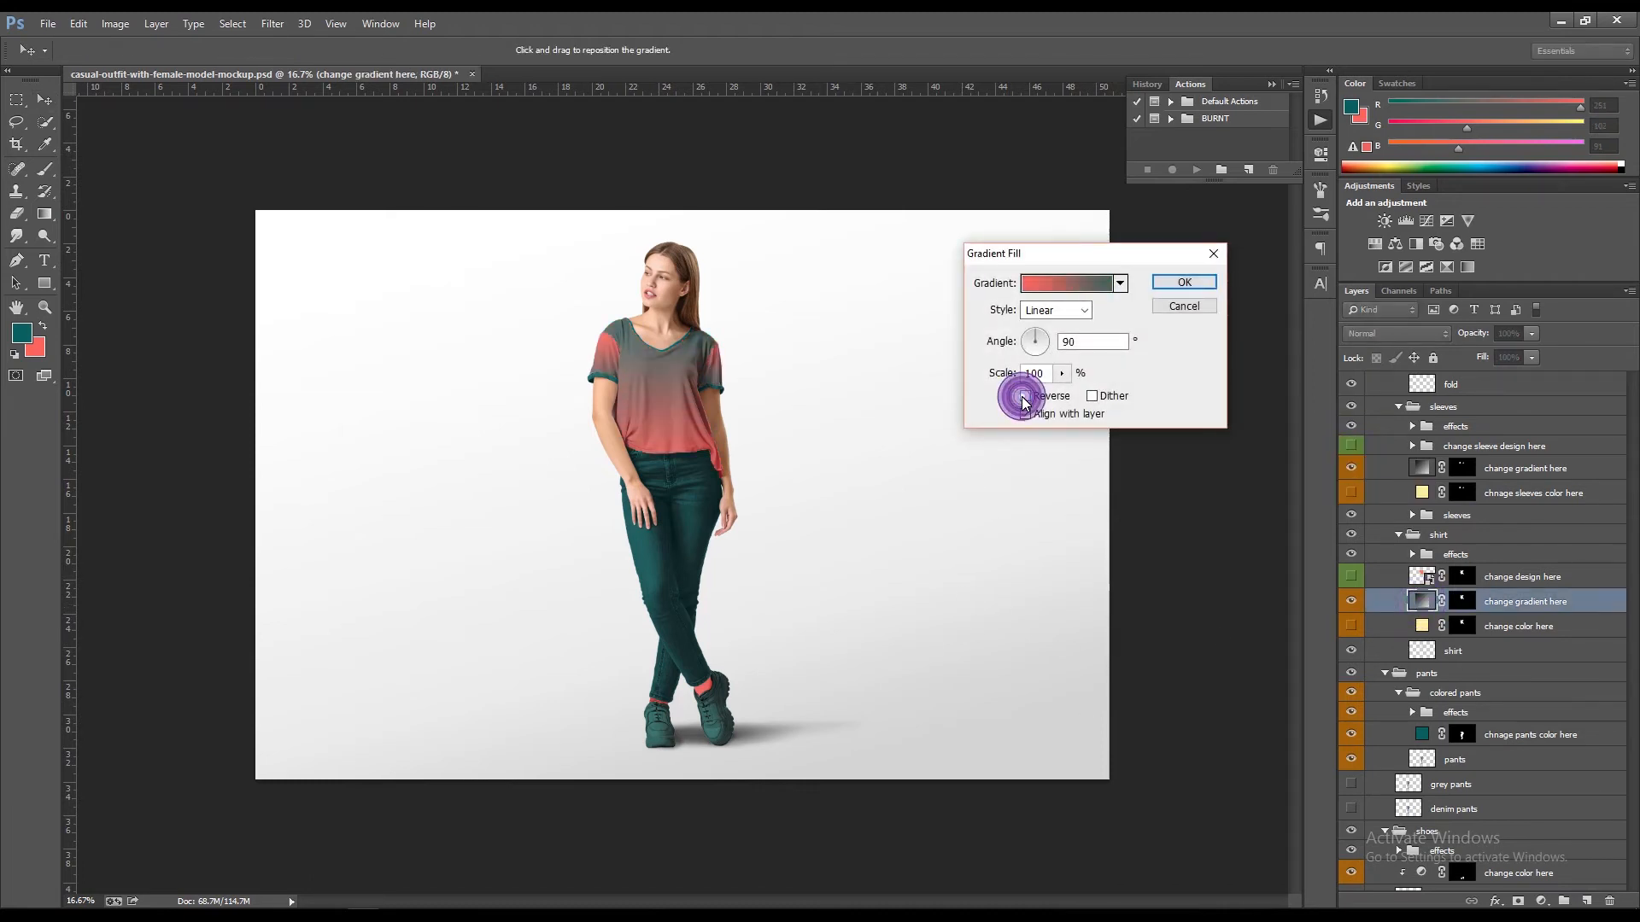
left_click(1184, 282)
double_click(1421, 468)
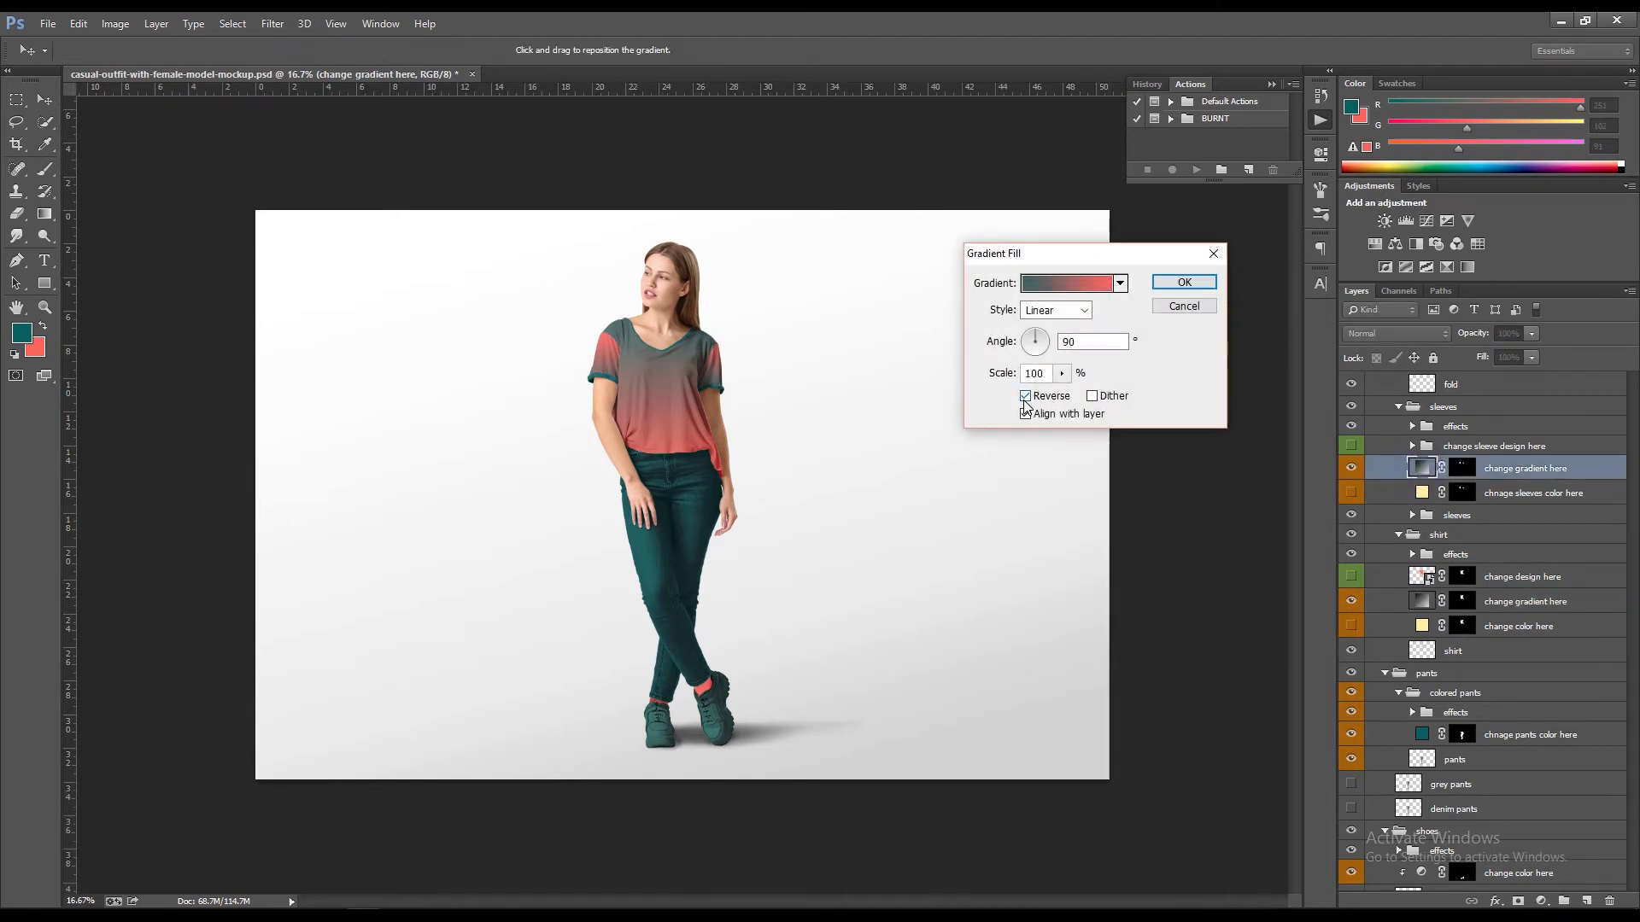
left_click(1025, 396)
left_click(1185, 282)
- Recolor the sleeve fold's "change color here" fill to the background coral #fb665b
scroll(1435, 538, "up", 5)
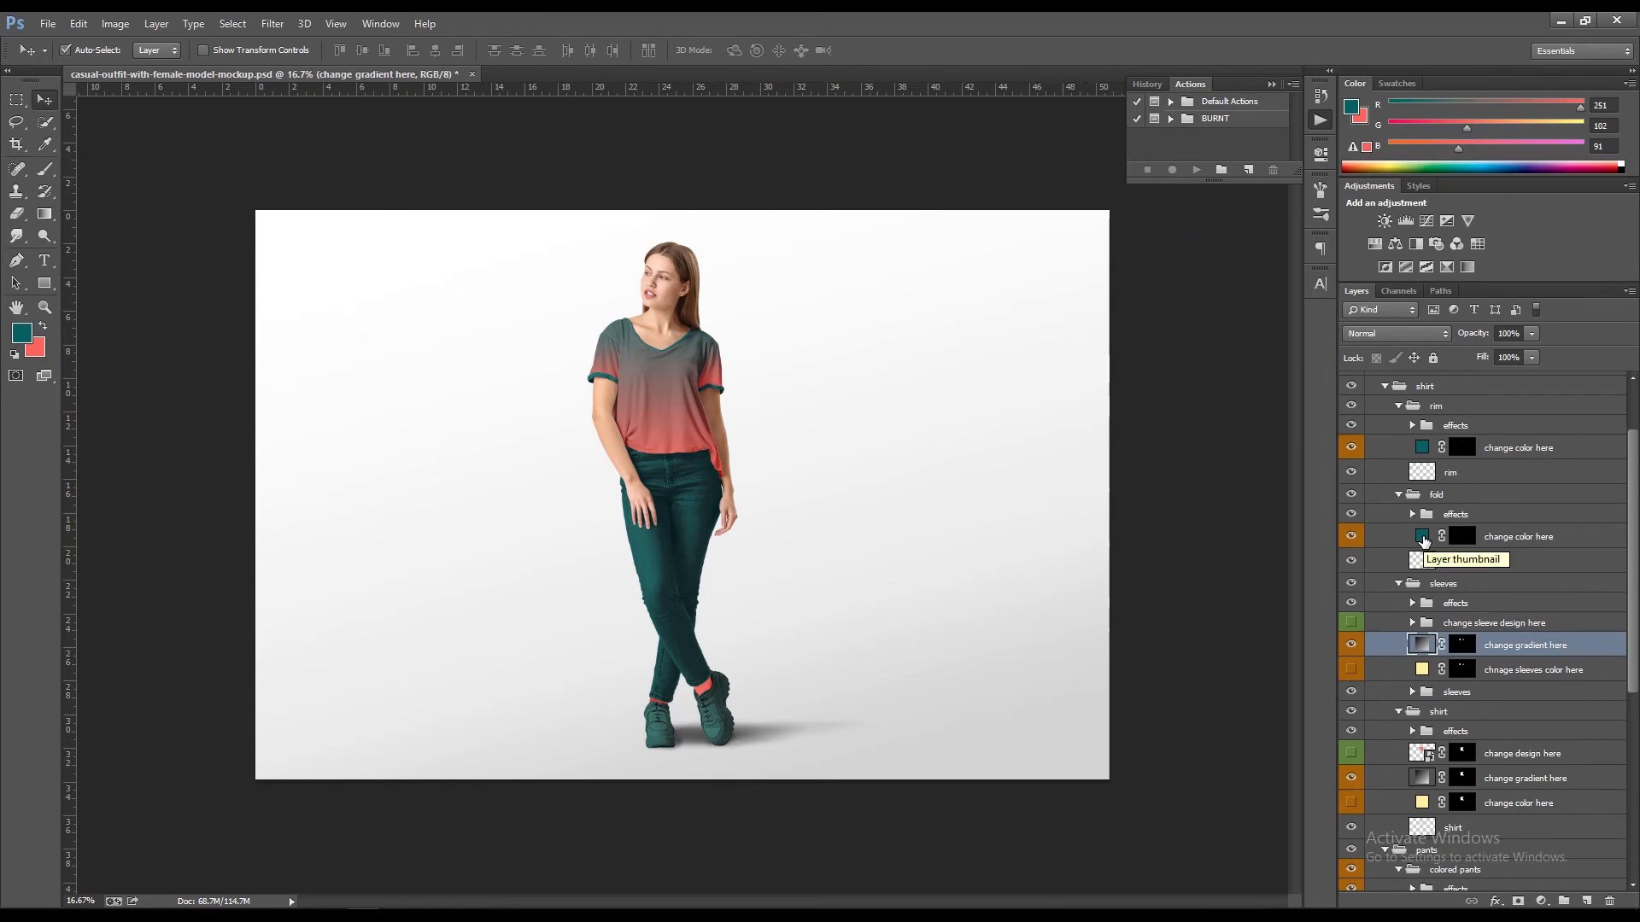
double_click(1422, 538)
left_click(38, 346)
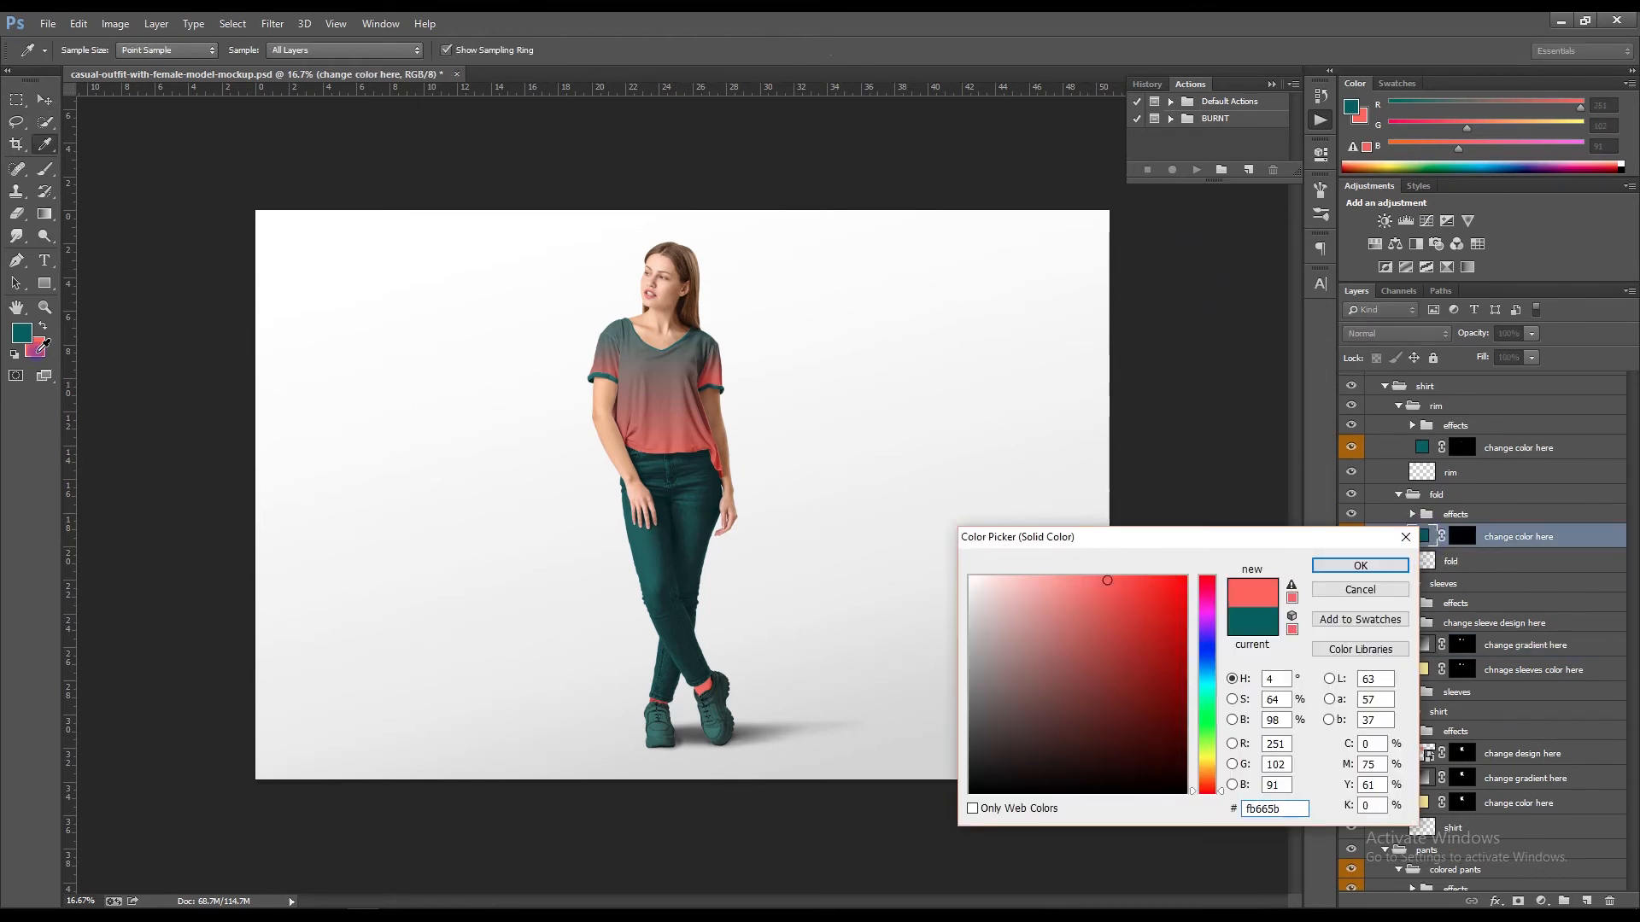
left_click(1359, 566)
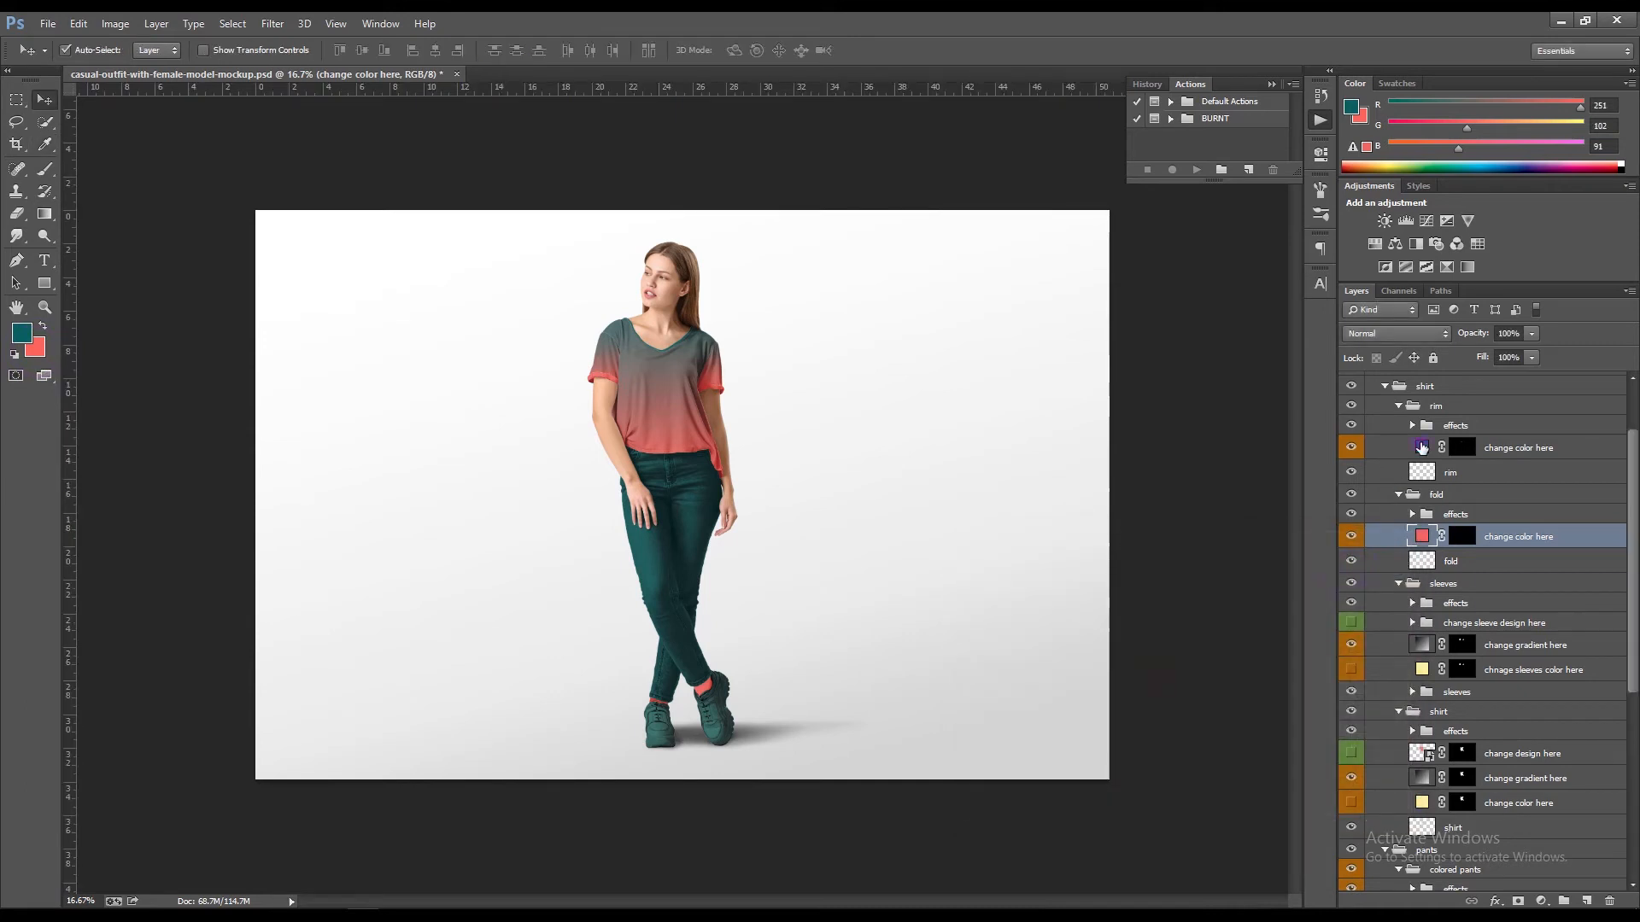
- Recolor the shirt rim's "change color here" fill to the background coral #fb665b and save the mockup
double_click(1422, 448)
left_click(36, 345)
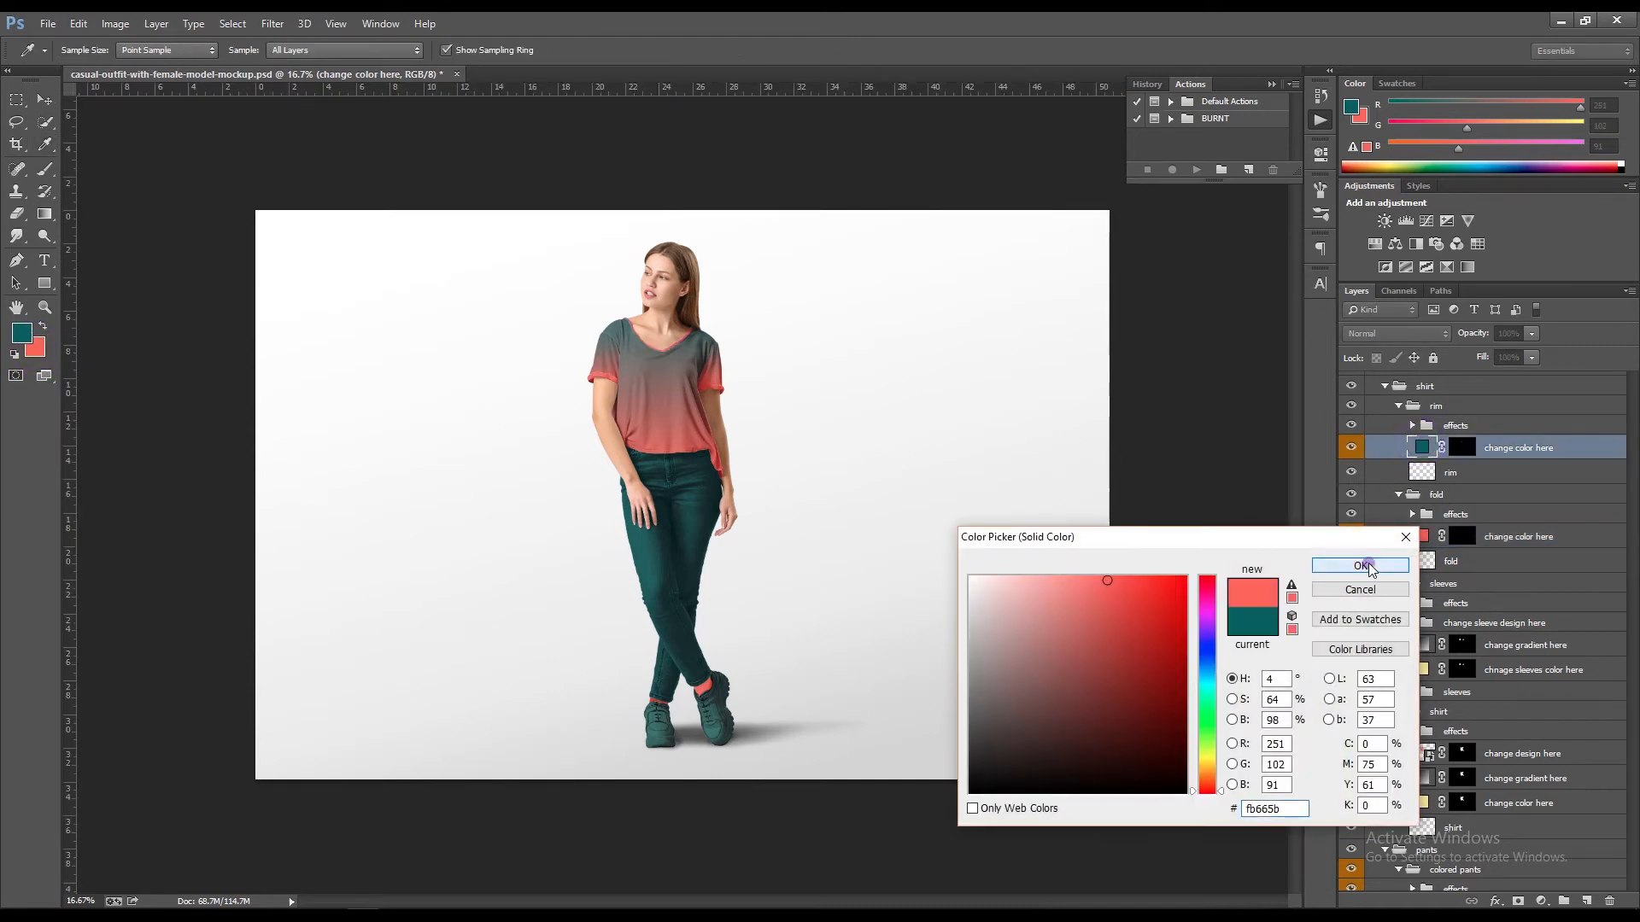
left_click(1359, 566)
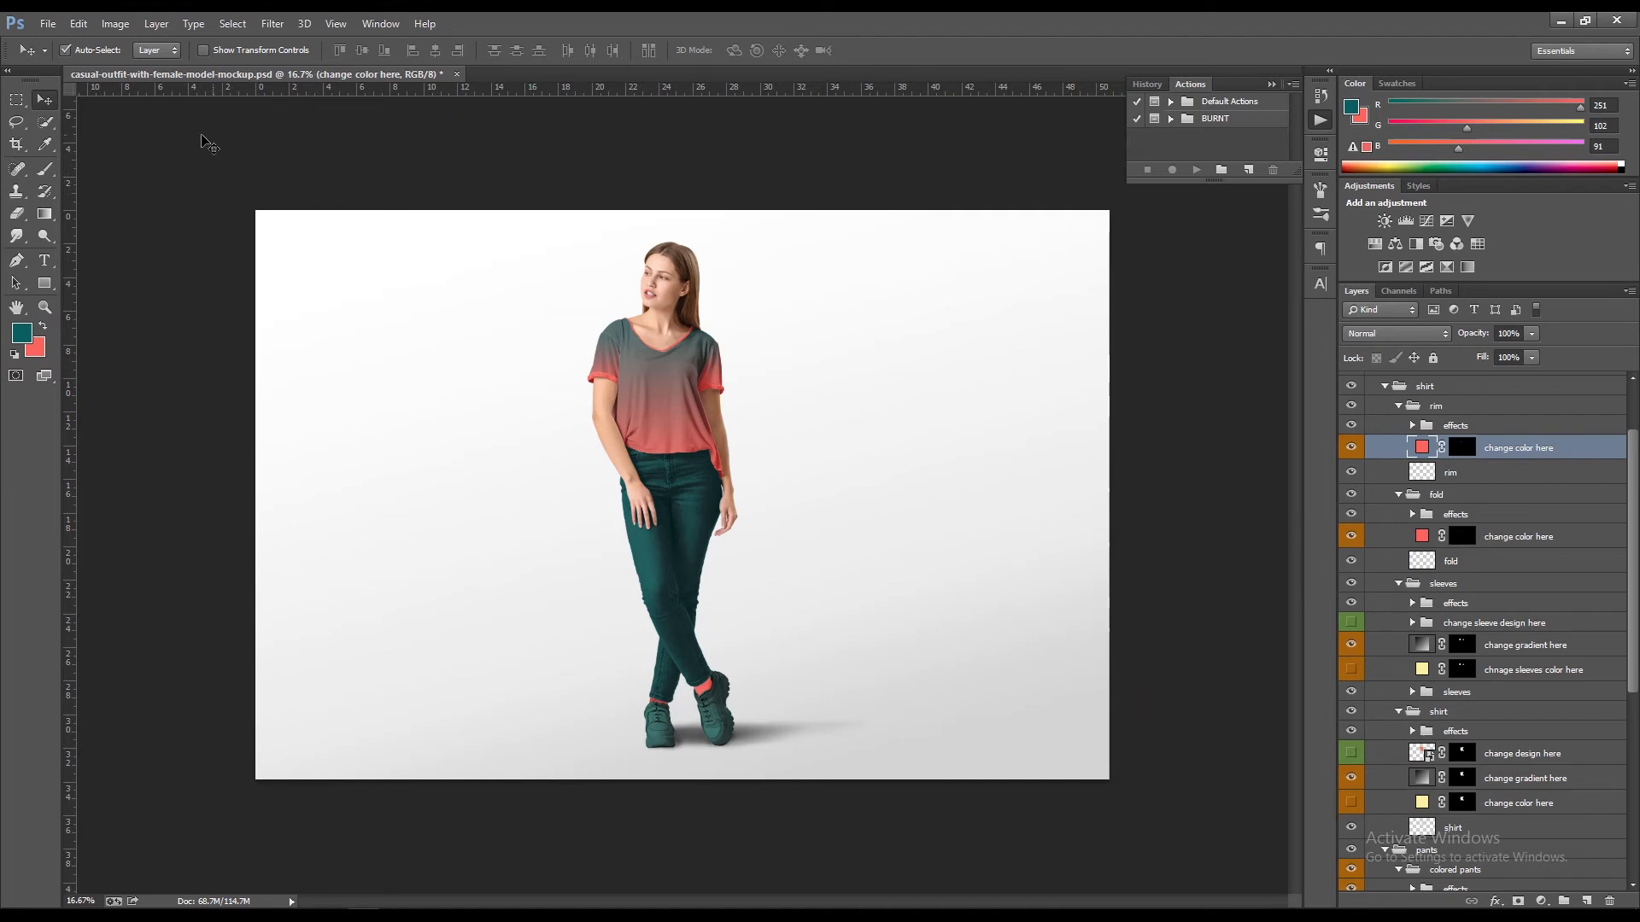
left_click(48, 23)
left_click(58, 212)
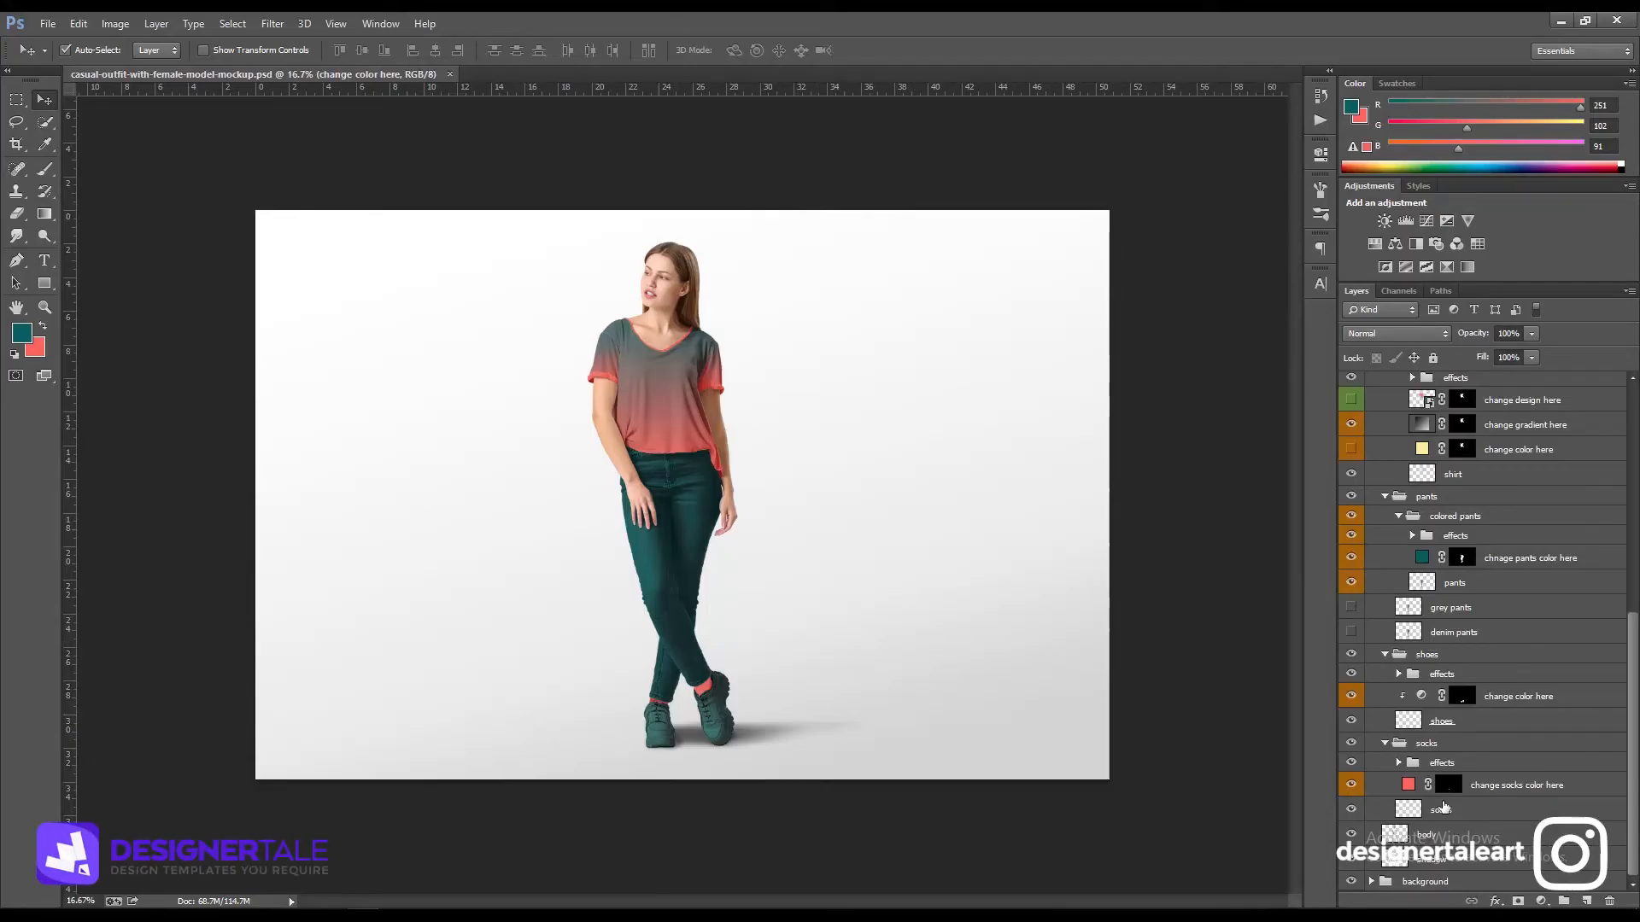
- Replace the shirt body's gradient with its "change color here" fill and recolor that fill to coral #fb665b
scroll(1372, 618, "up", 4)
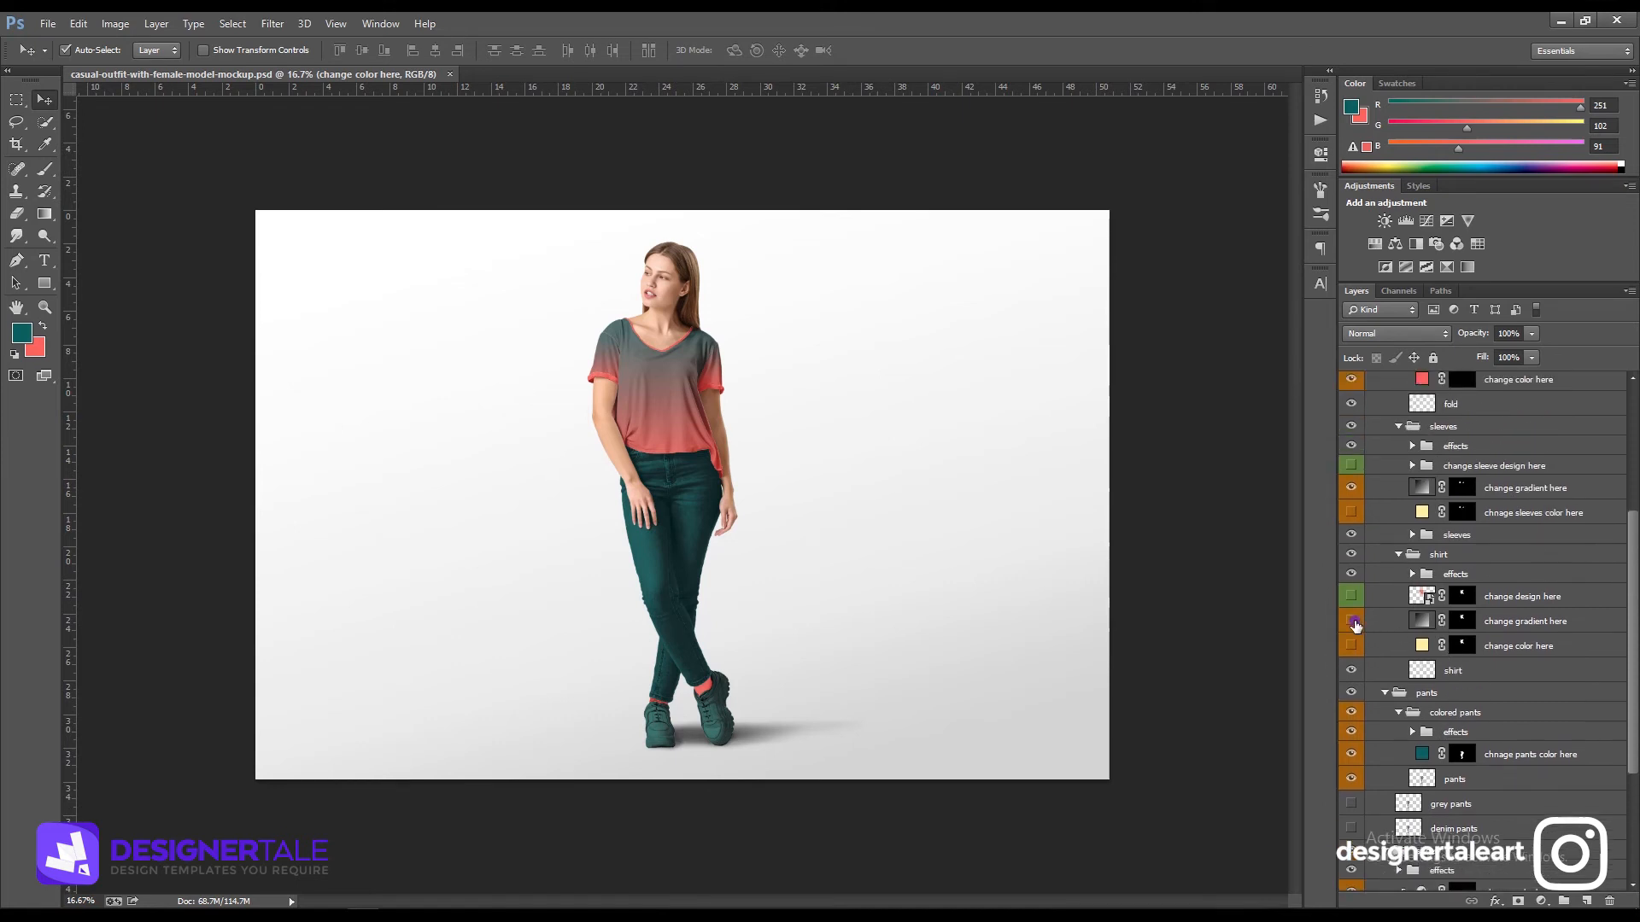
left_click(1350, 621)
left_click(1350, 646)
double_click(1422, 645)
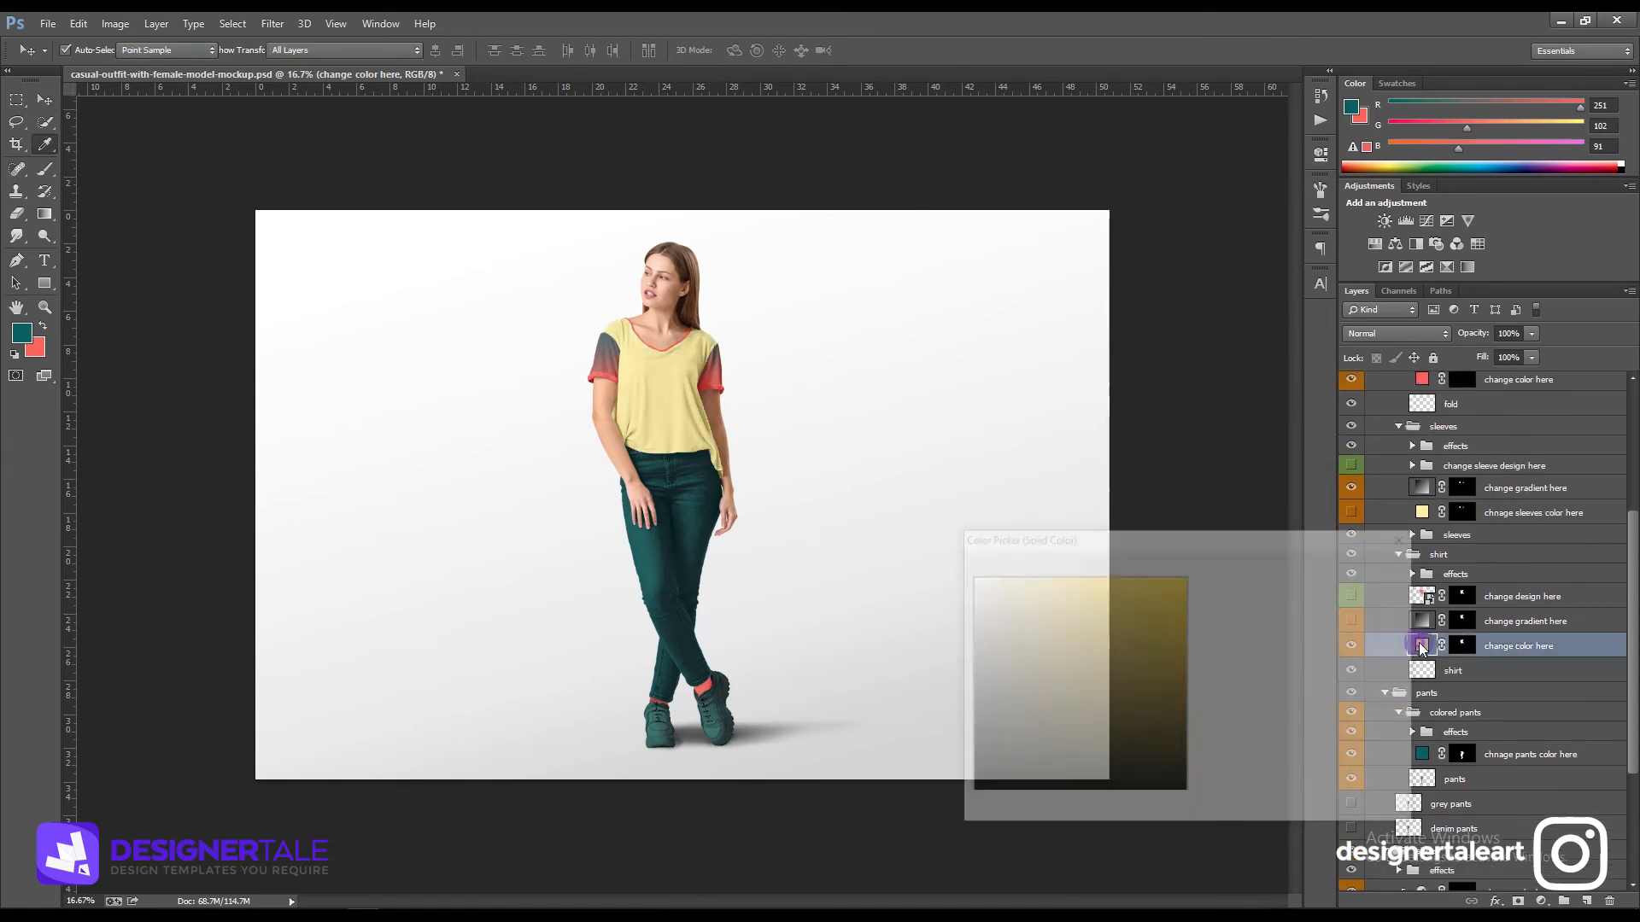
left_click(39, 349)
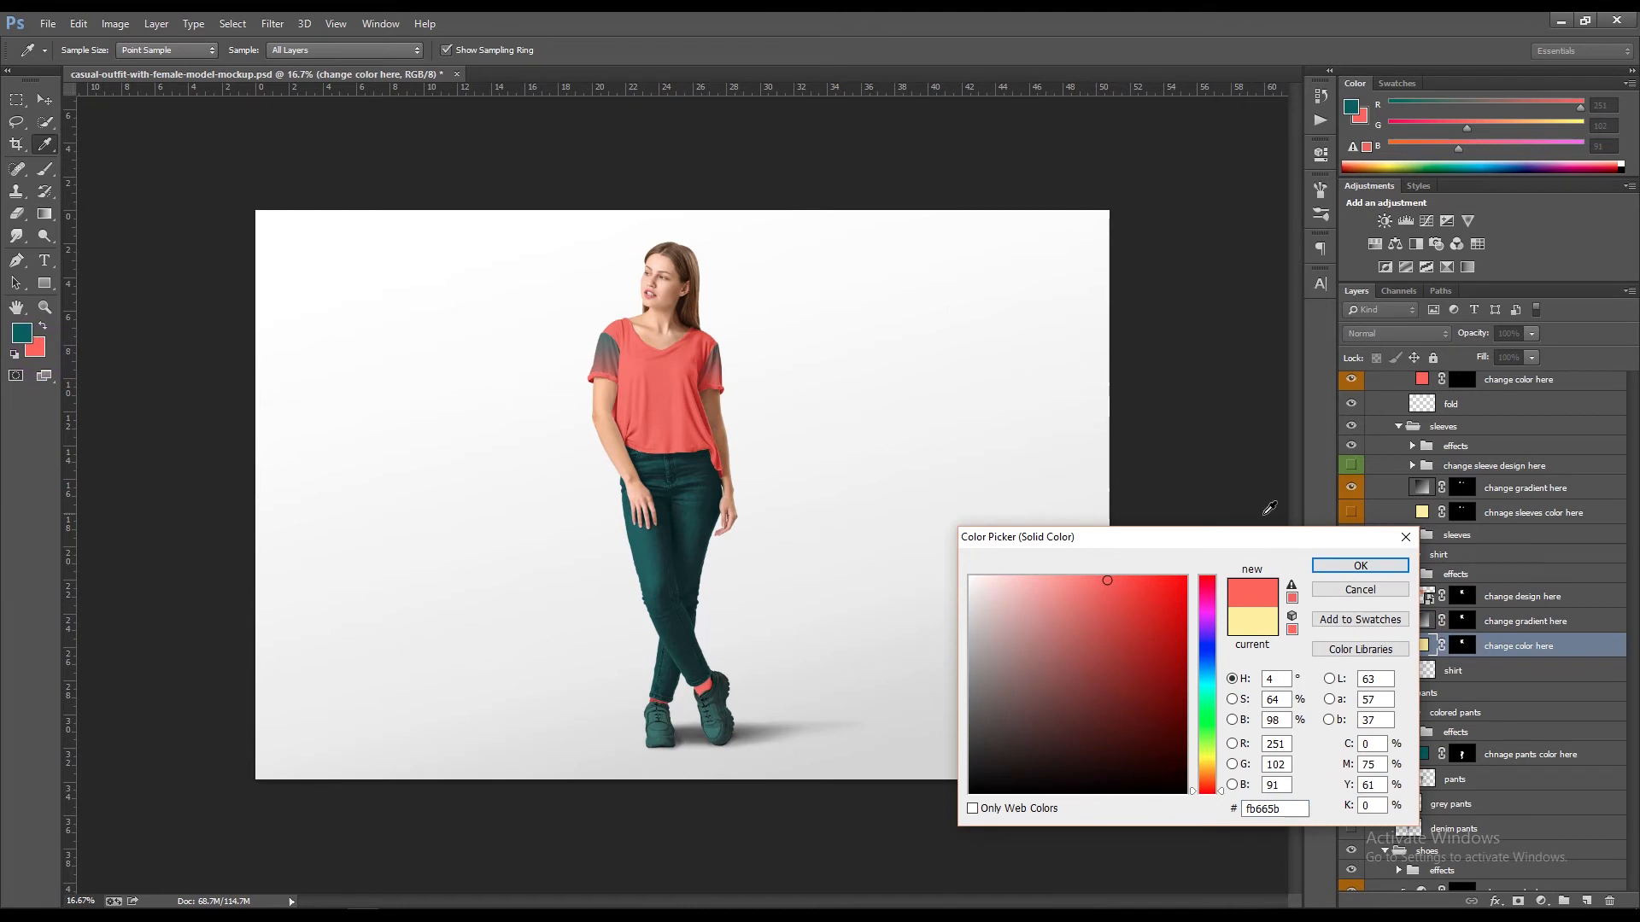
left_click(1359, 565)
- Replace the sleeves' gradient with their solid color fill and recolor that fill to coral #fb665b
left_click(1350, 488)
left_click(1351, 513)
double_click(1422, 513)
left_click(22, 331)
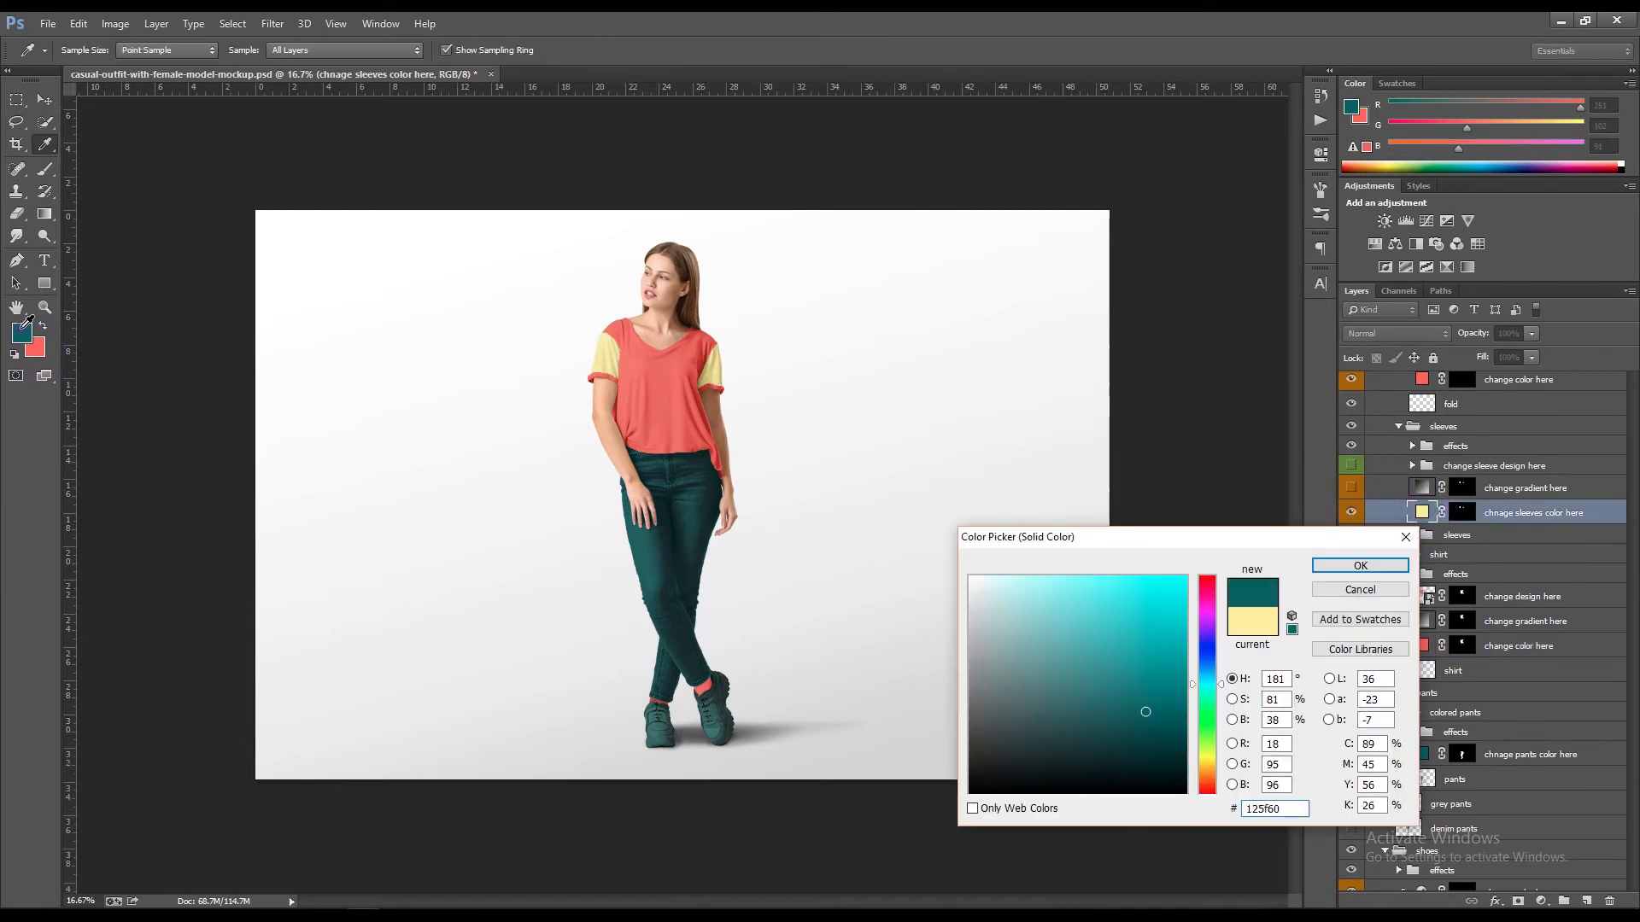
left_click(34, 347)
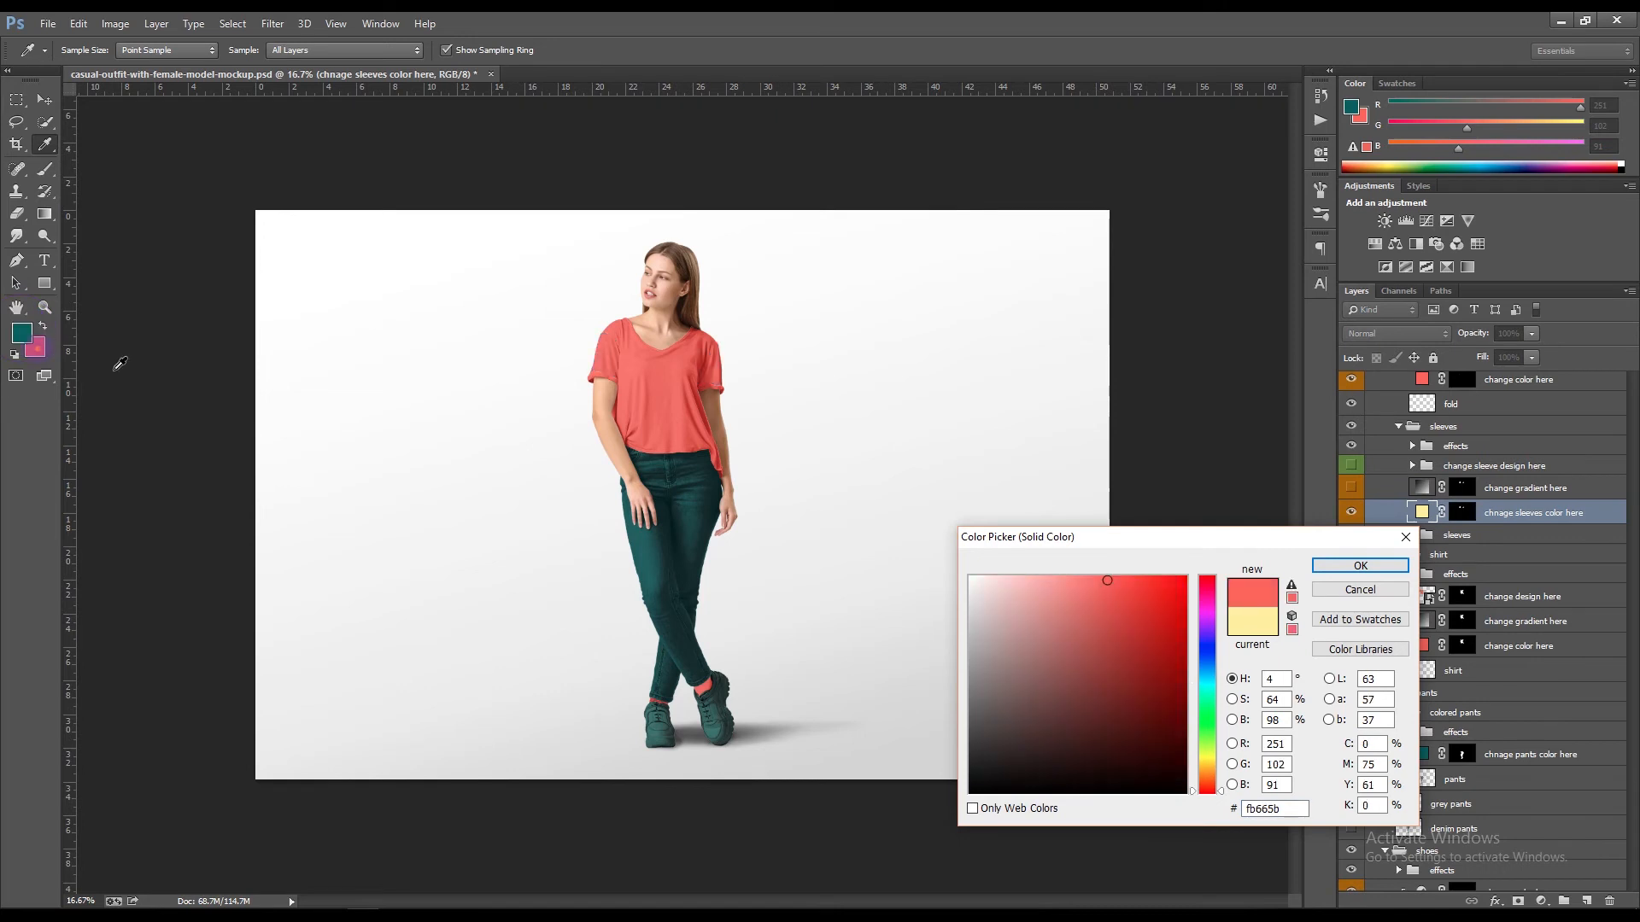
left_click(1396, 567)
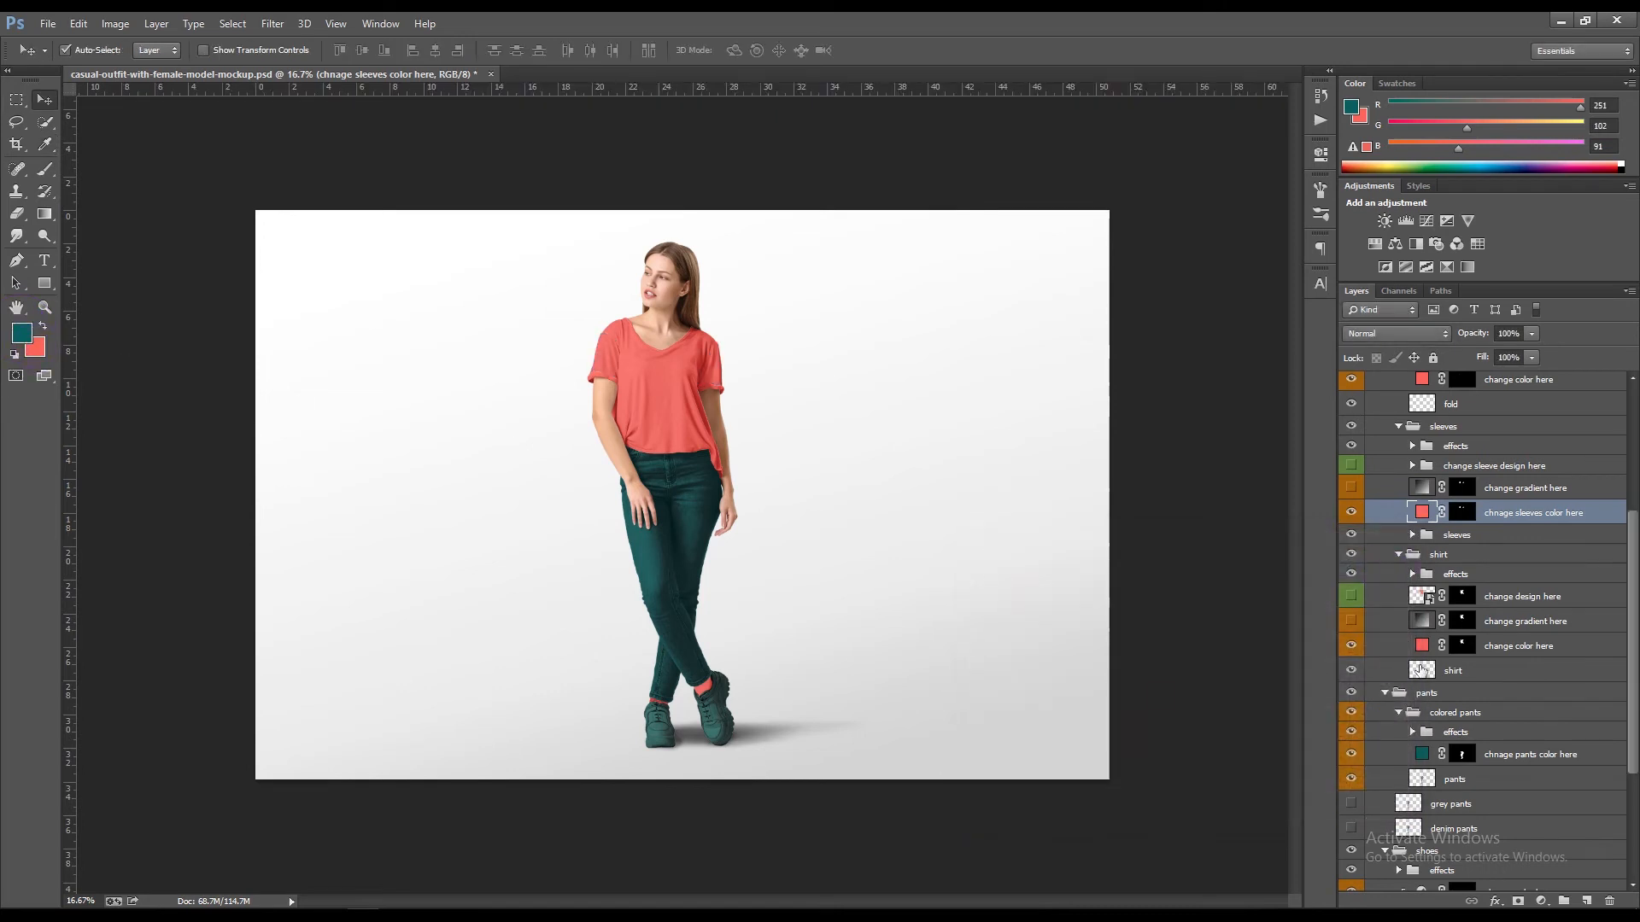
- Set the shoes' Hue/Saturation adjustment to hue 0, saturation 68 and lightness -36
scroll(1459, 726, "down", 4)
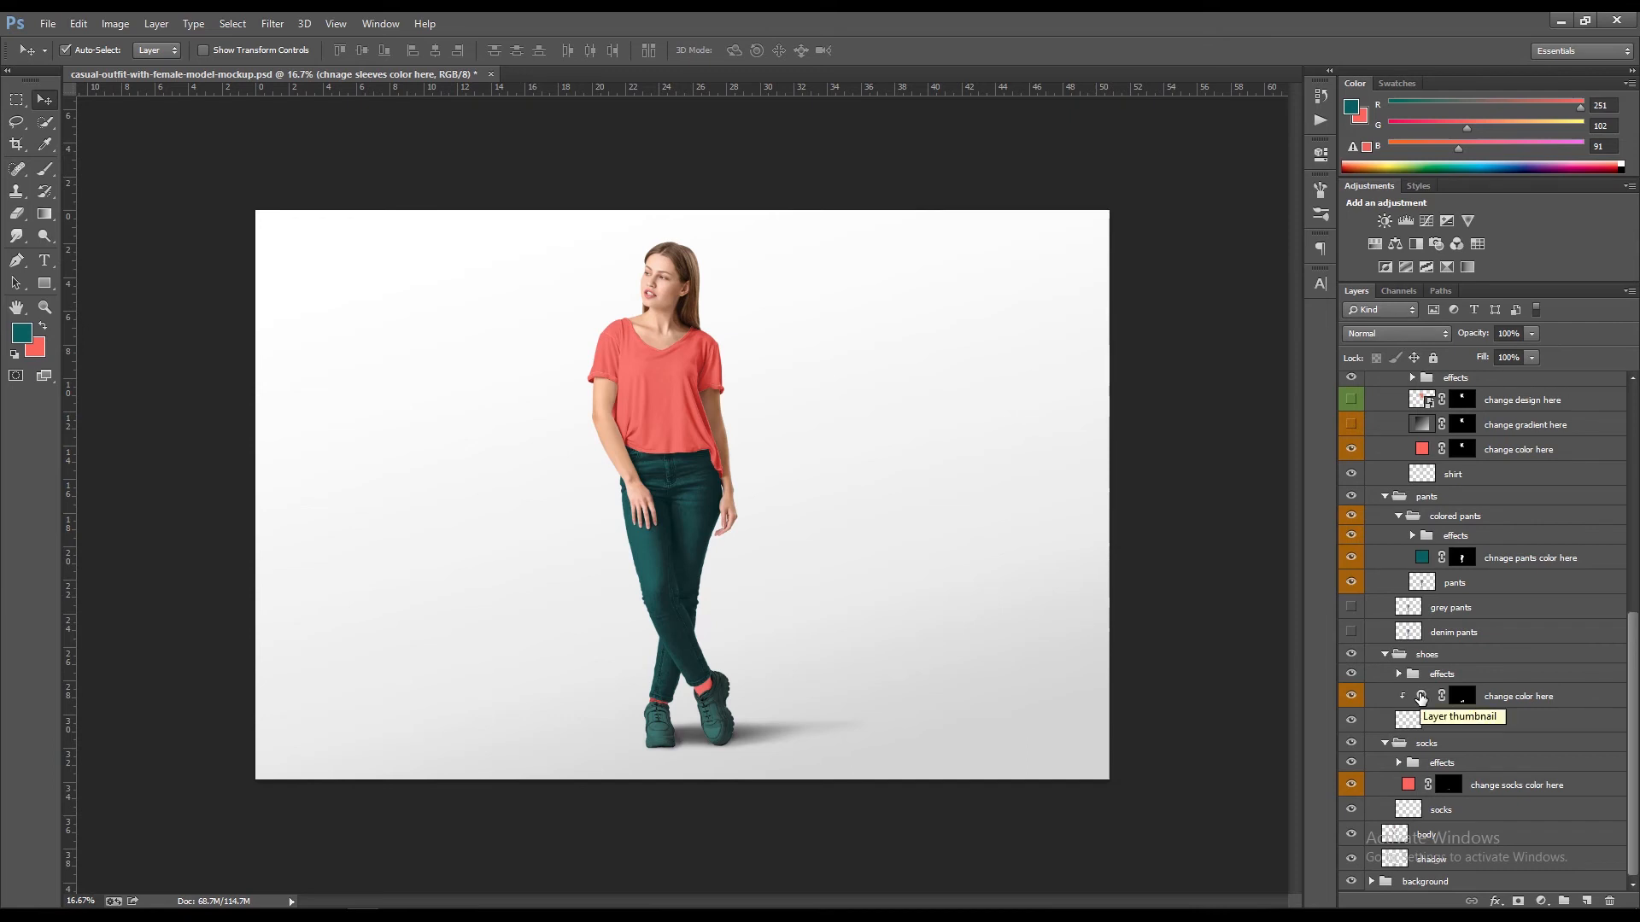
left_click(1420, 698)
double_click(1420, 698)
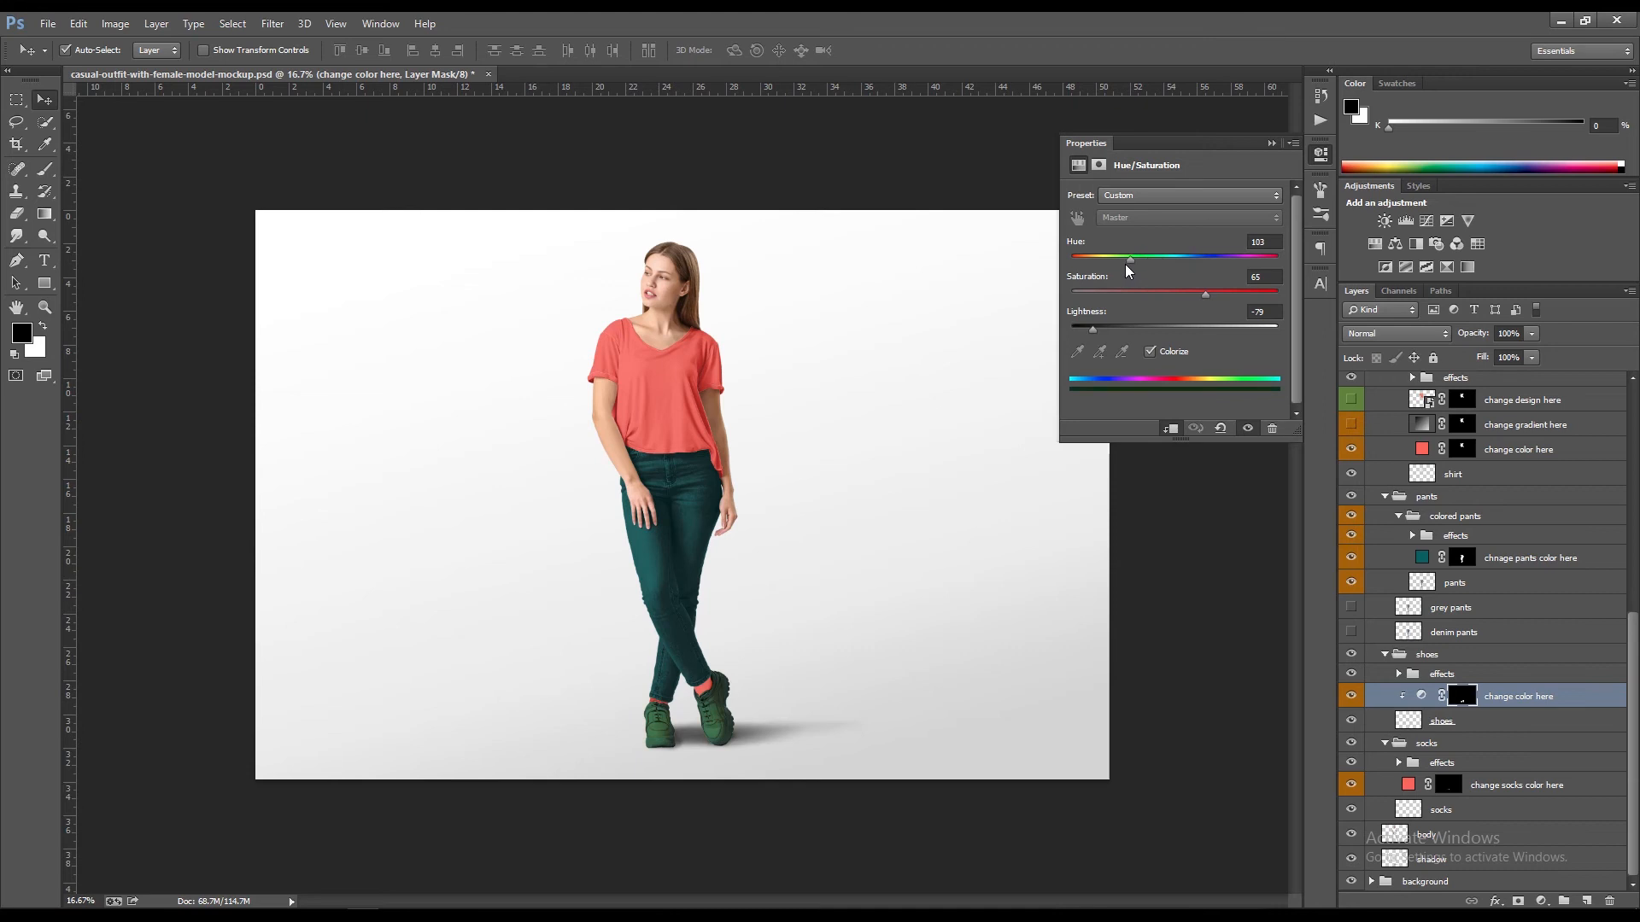
left_click_drag(1100, 259, 1070, 264)
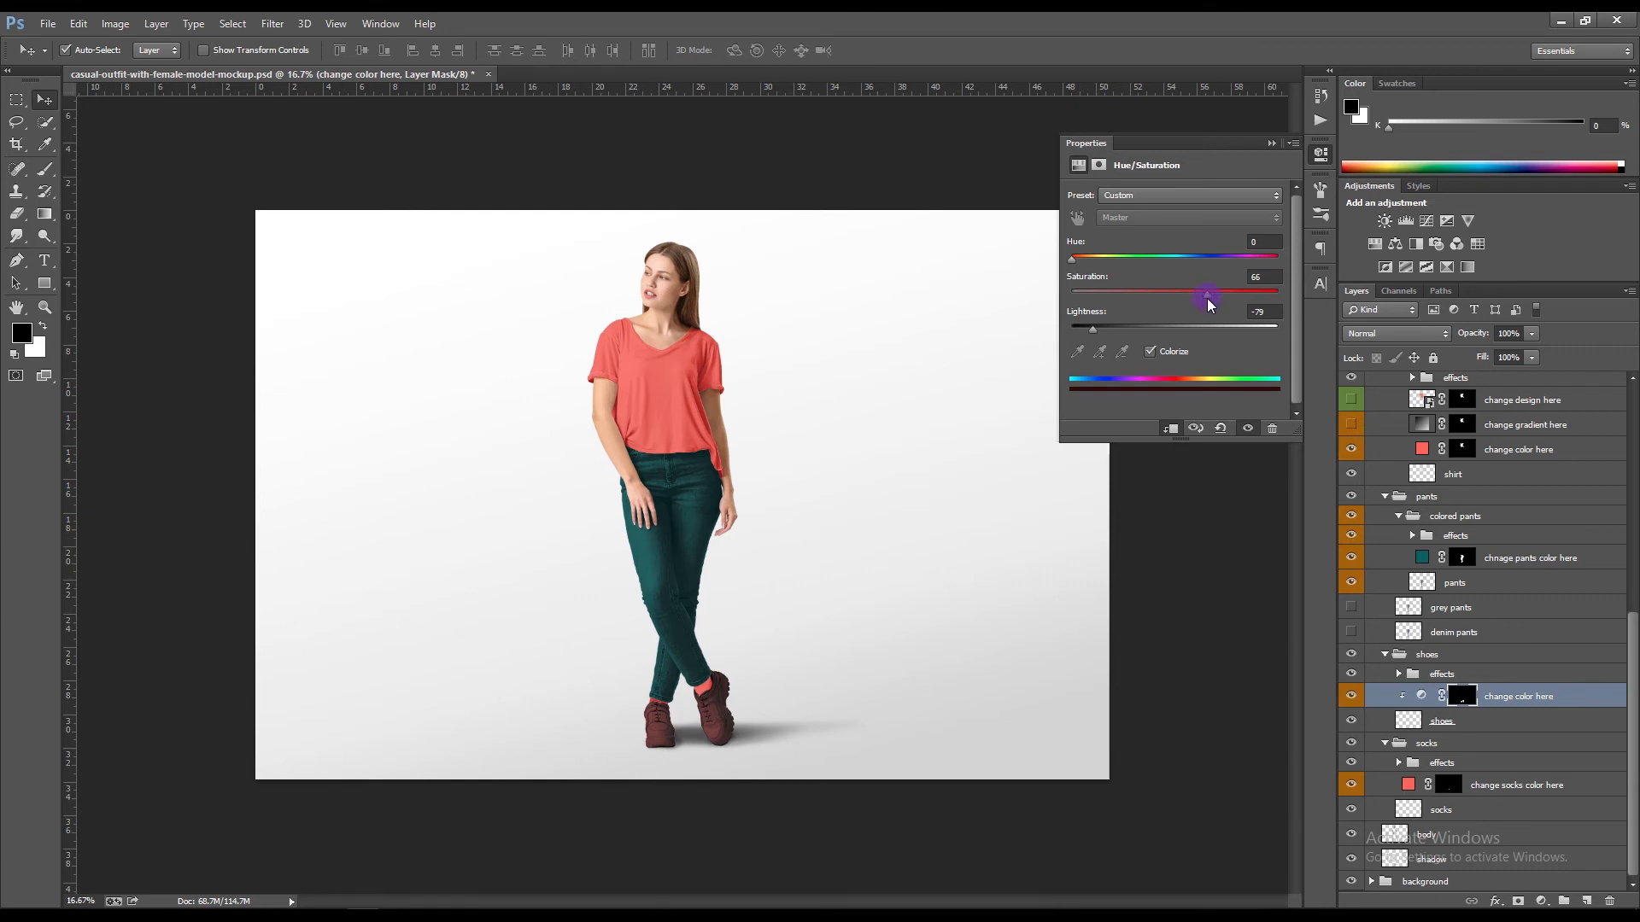
left_click_drag(1214, 300, 1212, 301)
left_click_drag(1103, 334, 1138, 331)
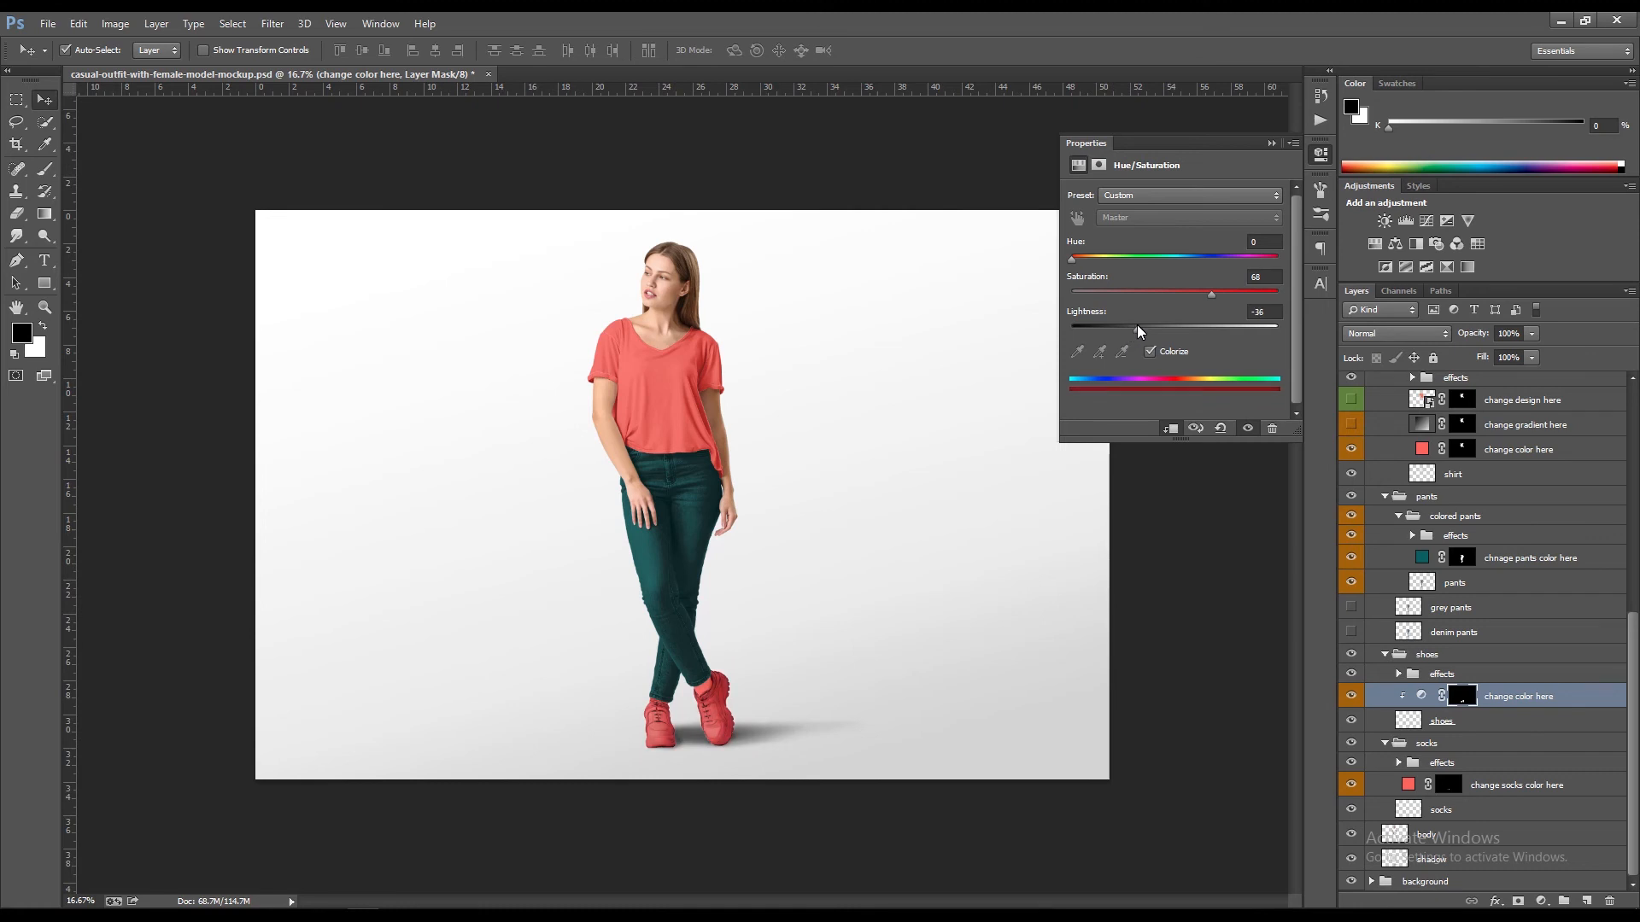
- Recolor the "change socks color here" fill to pale pink #ffe2e0
double_click(1407, 786)
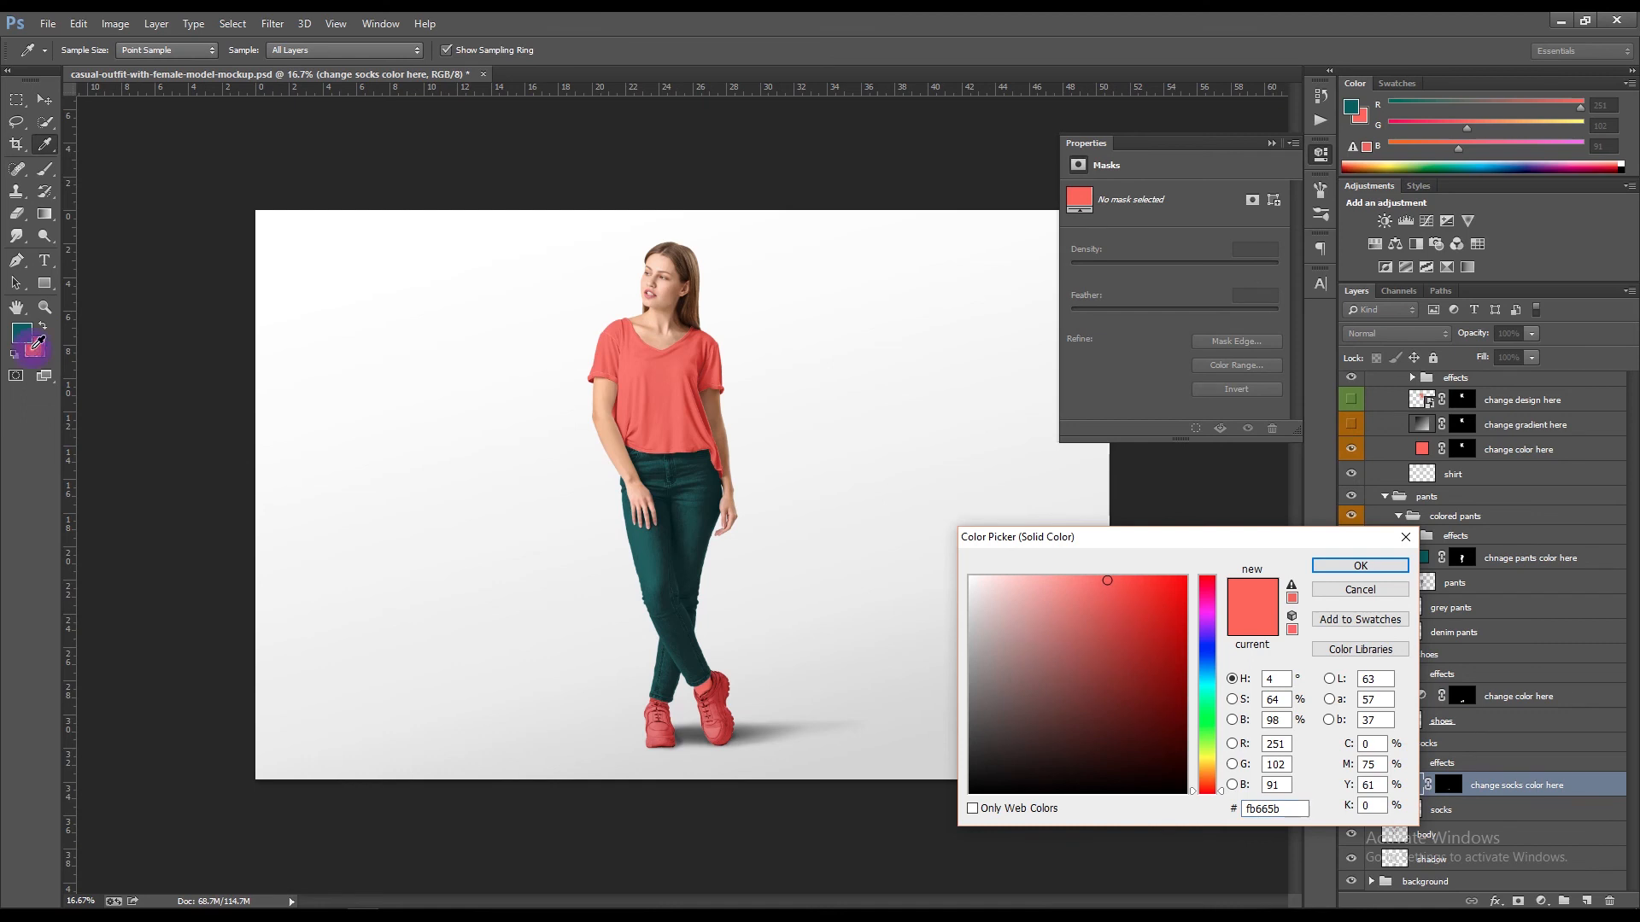
left_click(997, 578)
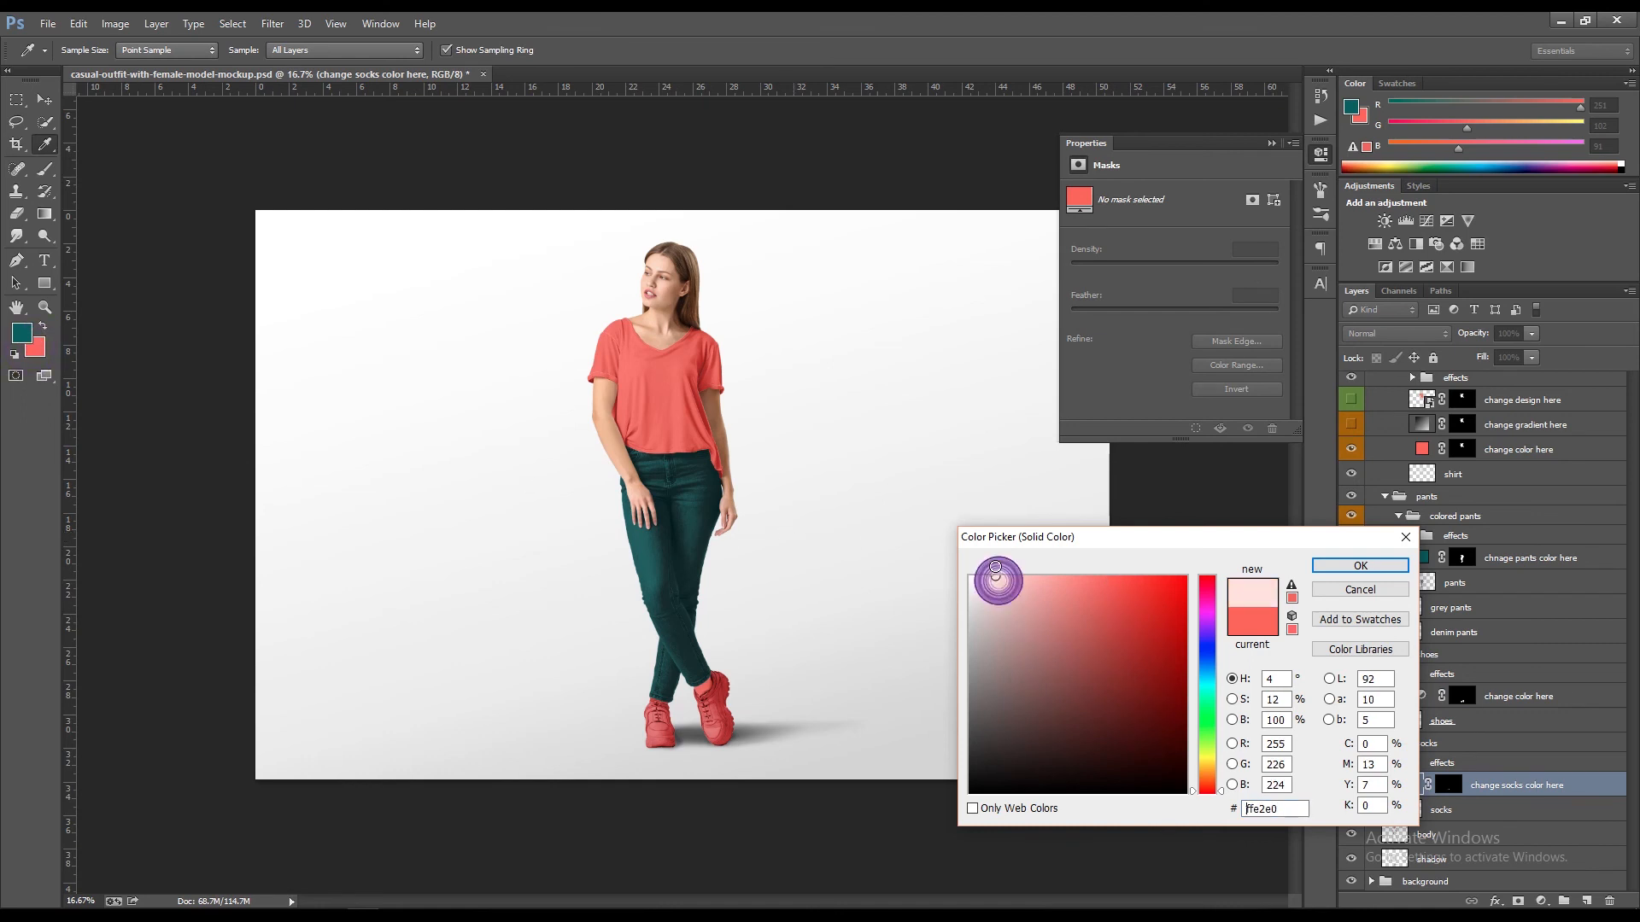
left_click(1366, 565)
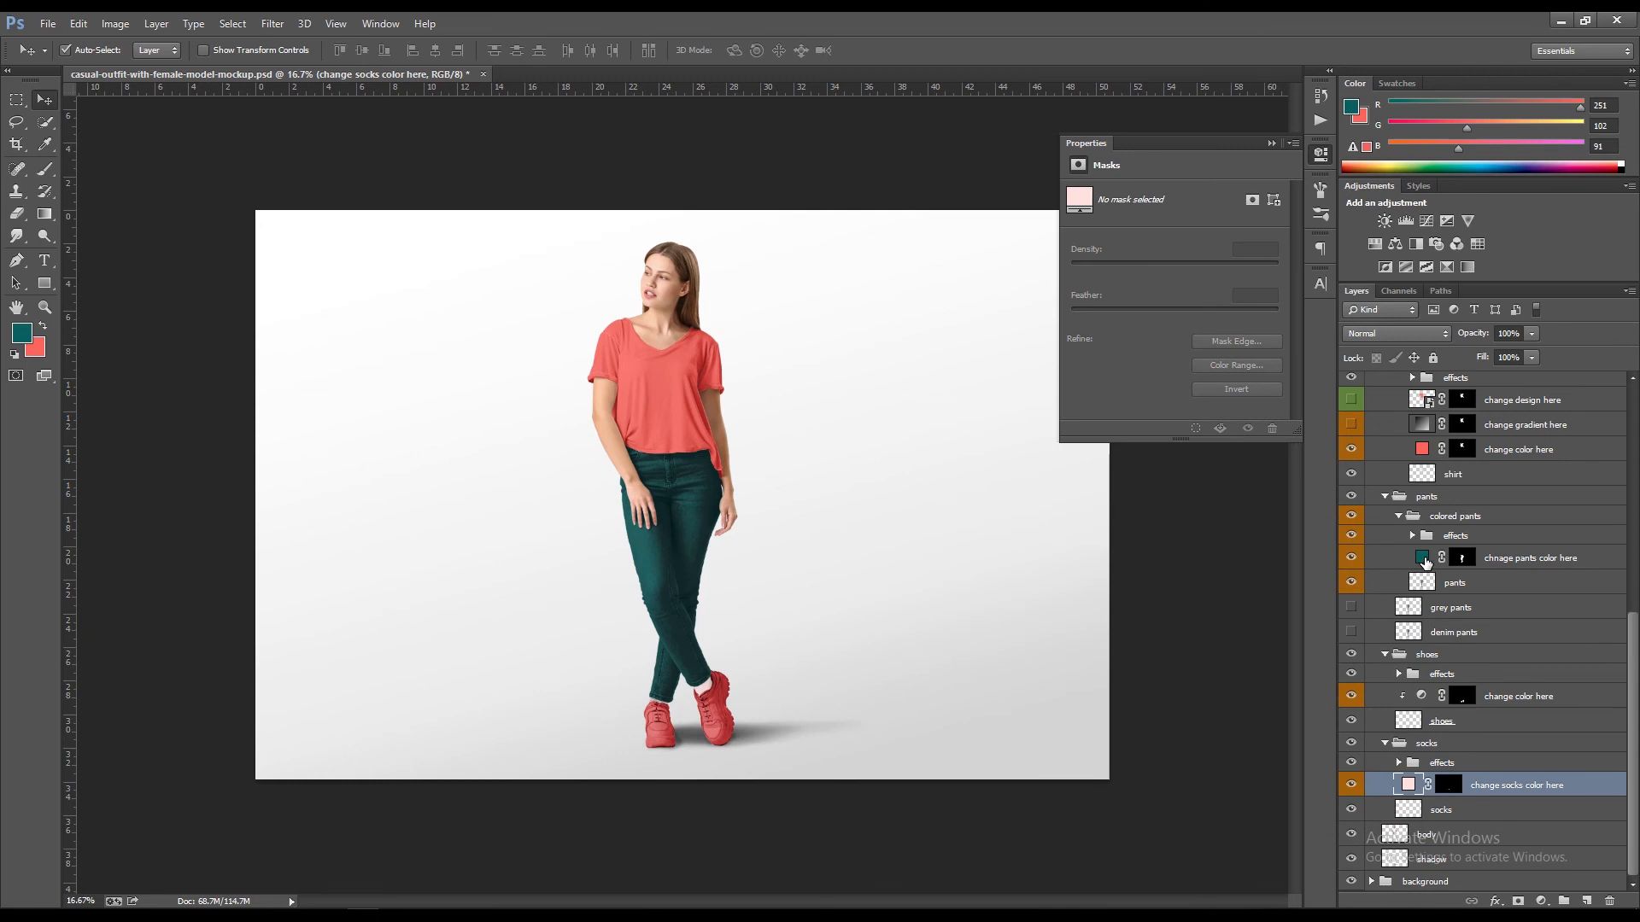
- Recolor the pants' solid color fill to dark red #923731
double_click(1424, 560)
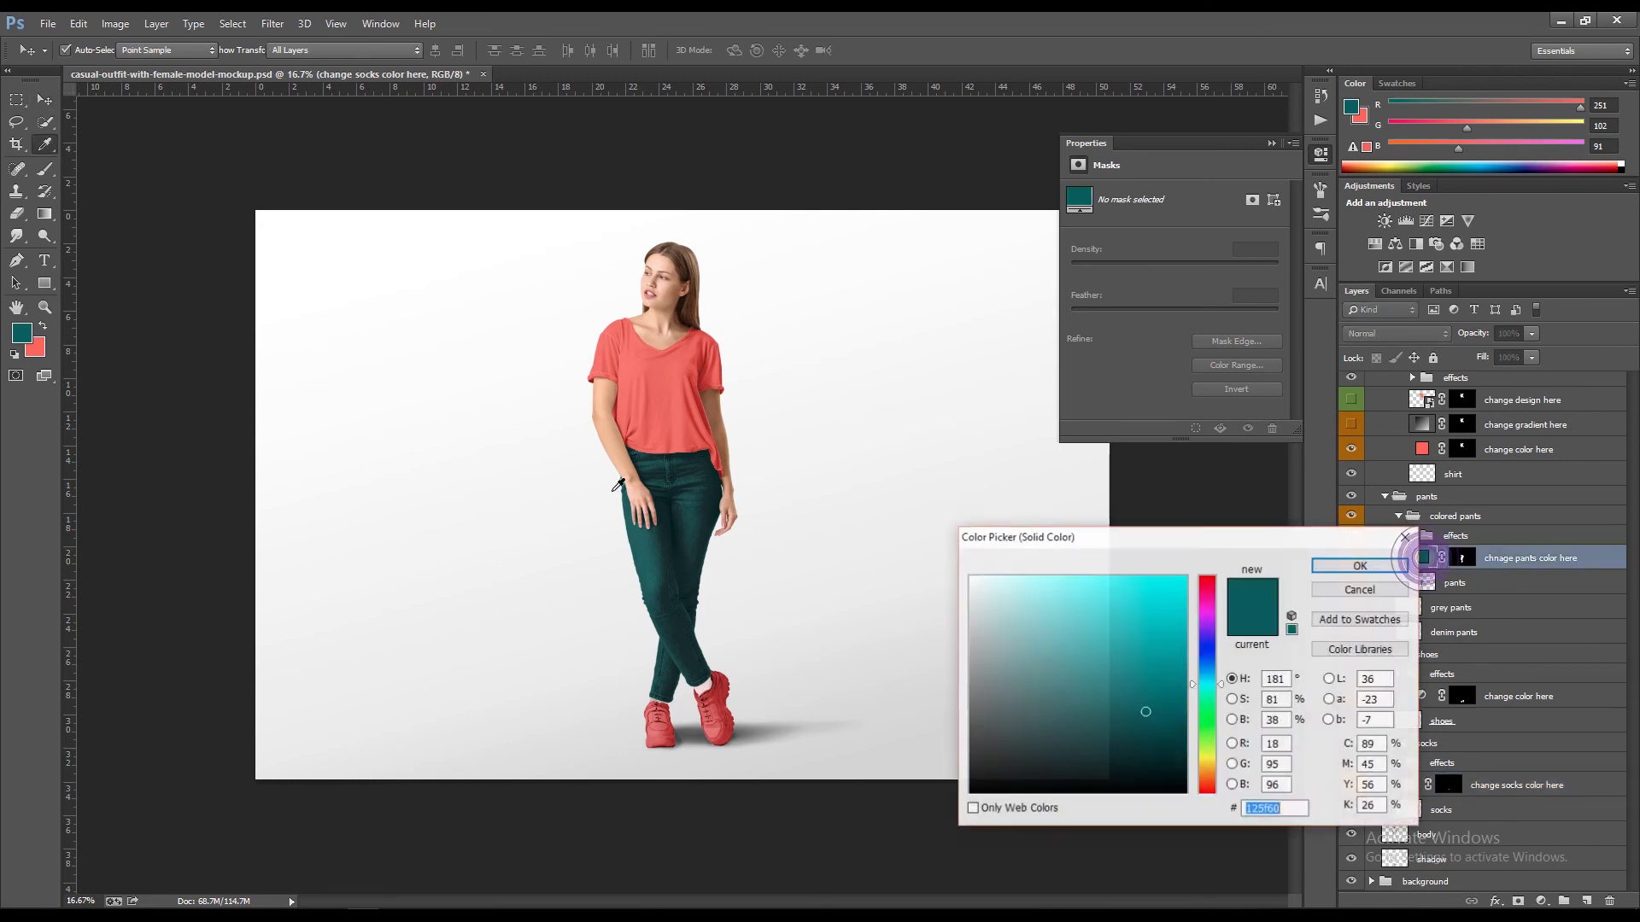
left_click(37, 347)
left_click_drag(1110, 581, 1114, 669)
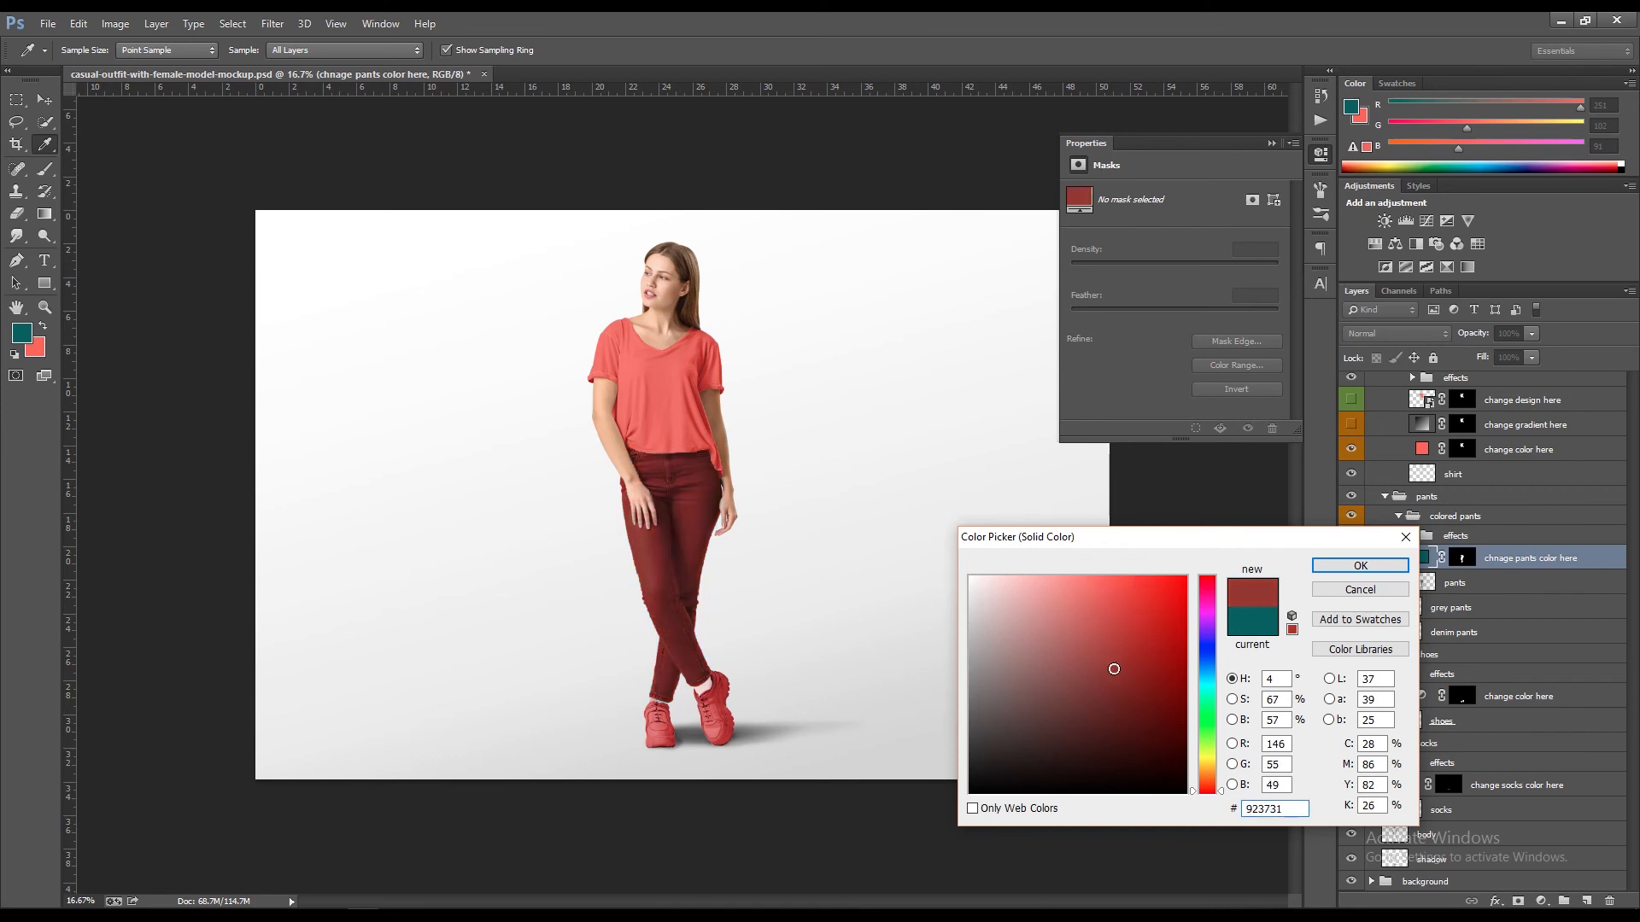
left_click(1366, 565)
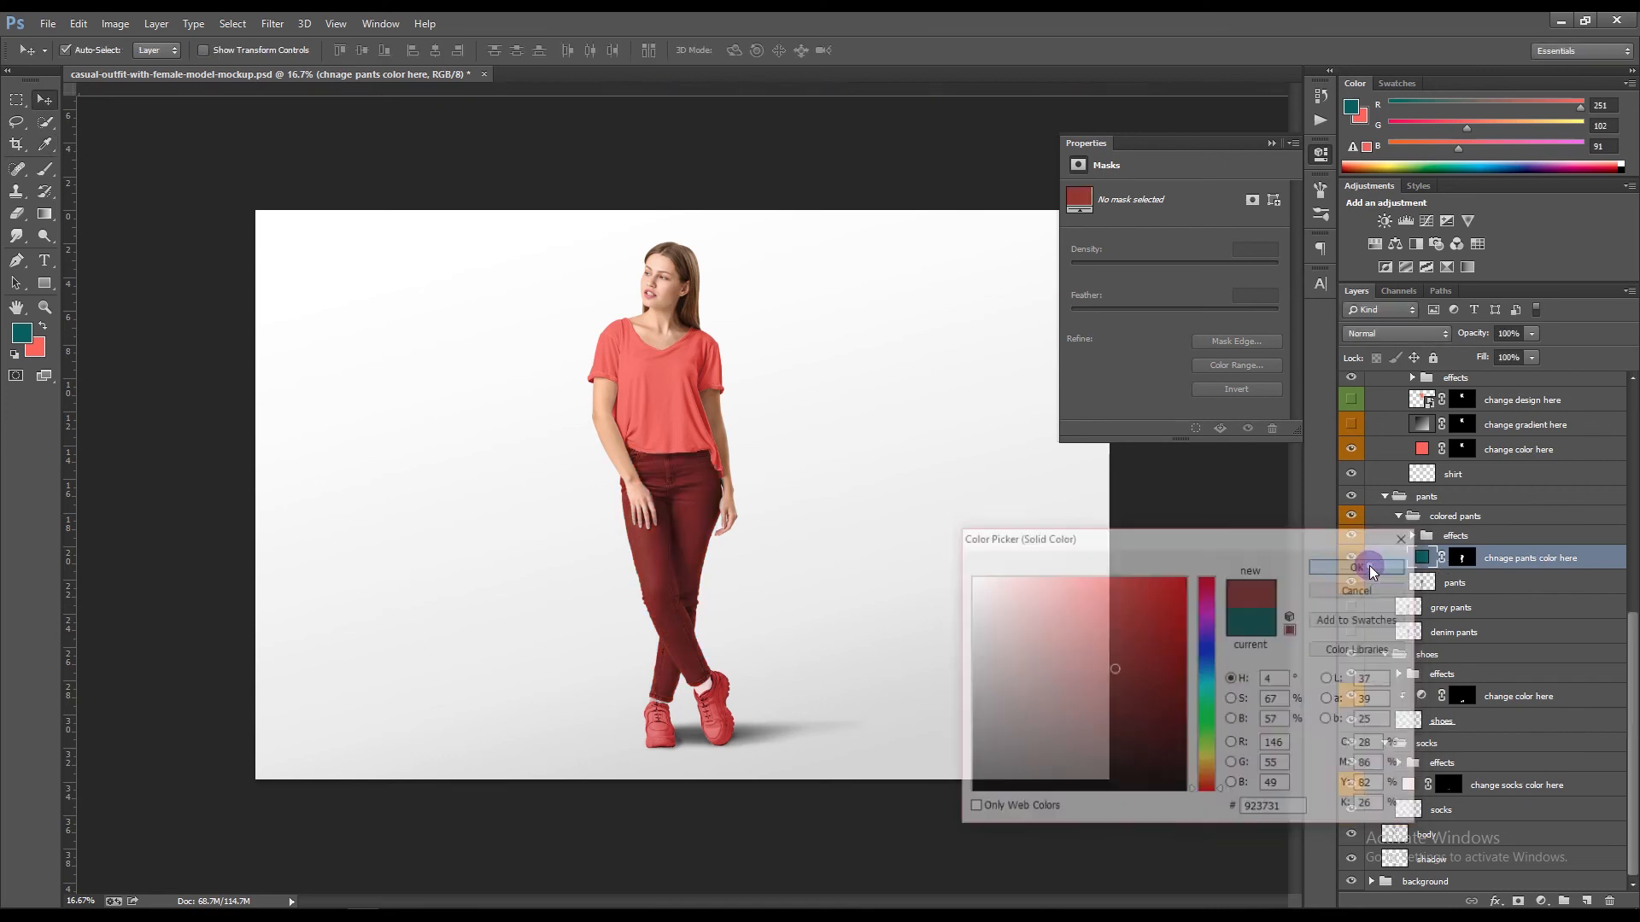
- Save the mockup document and collapse the Properties panel
left_click(47, 23)
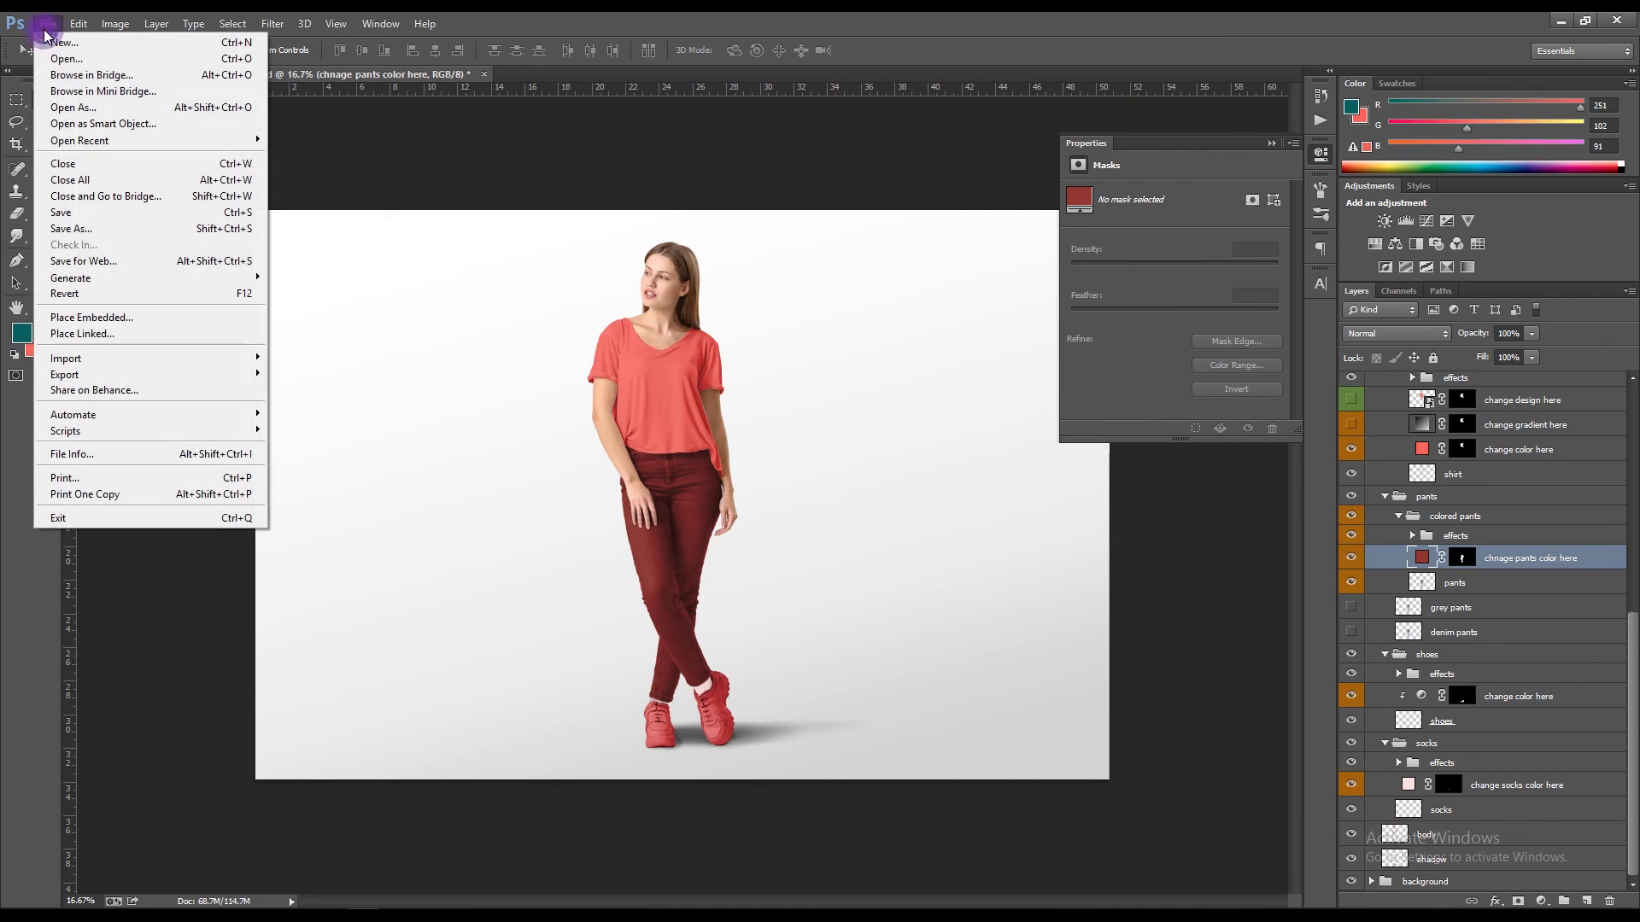
left_click(58, 213)
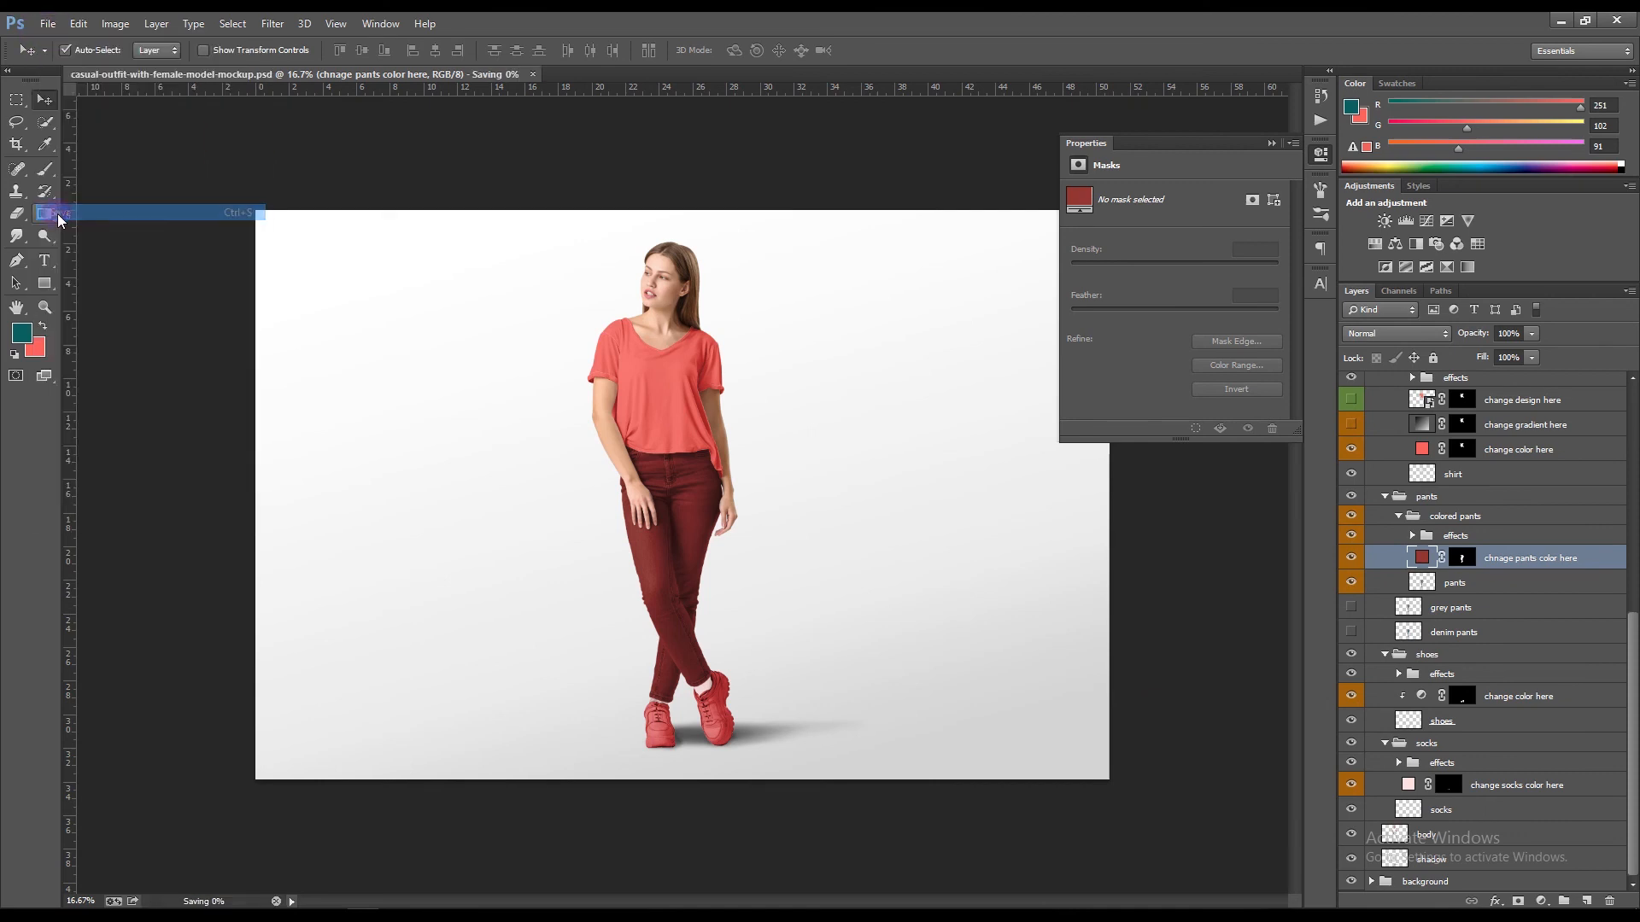
left_click(1269, 144)
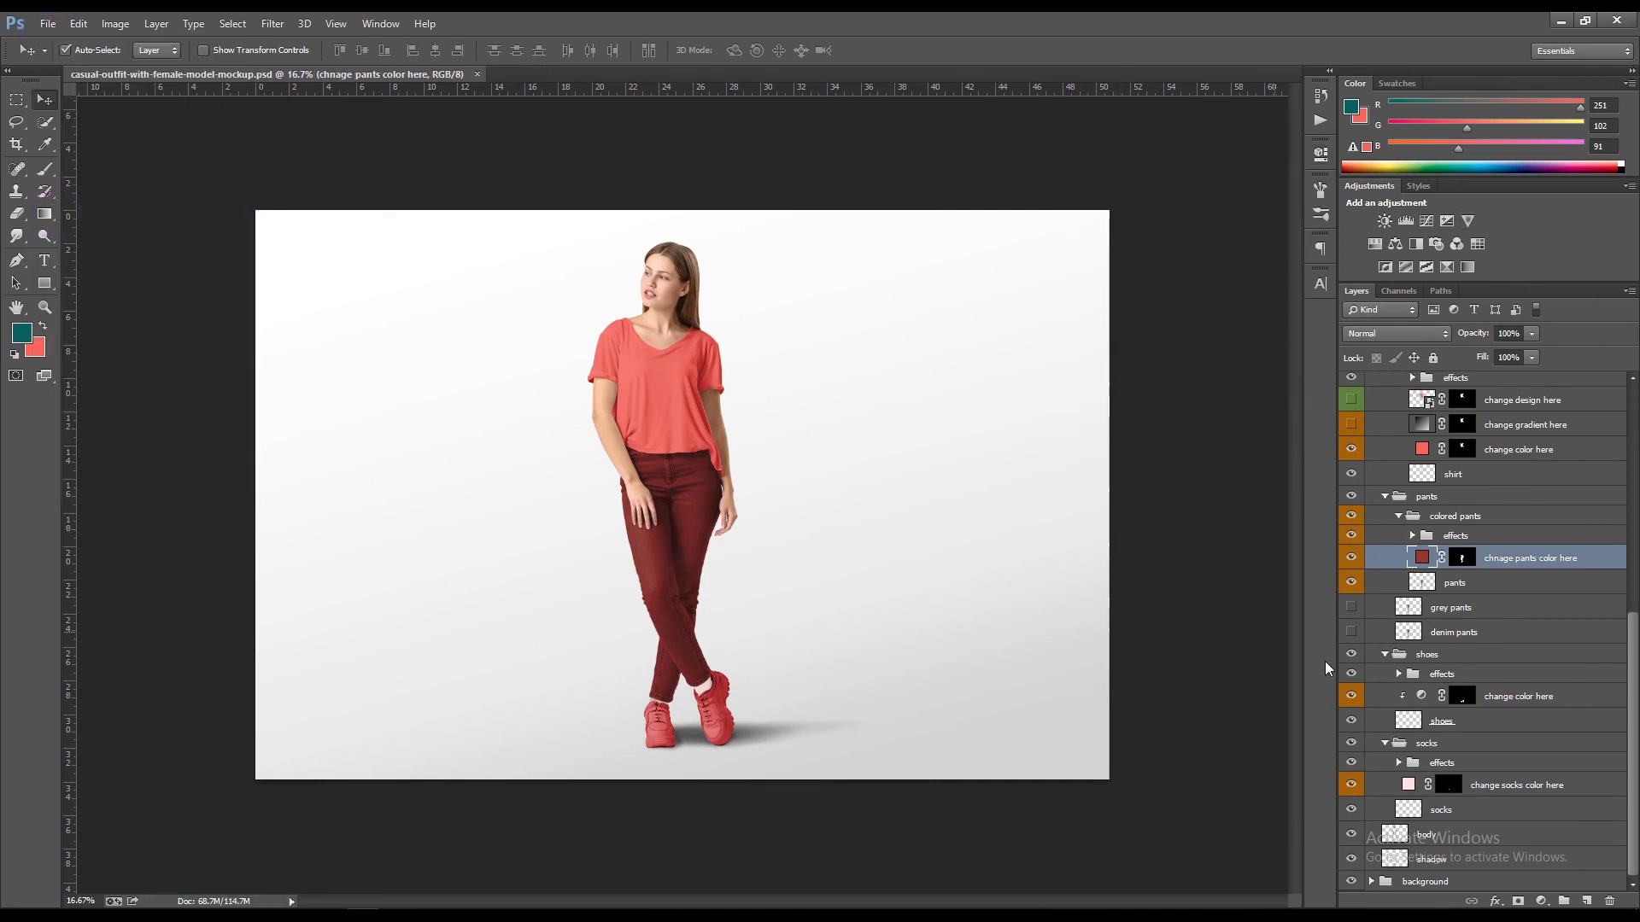
- Collapse the socks, shoes, colored pants and pants layer groups
left_click(1384, 743)
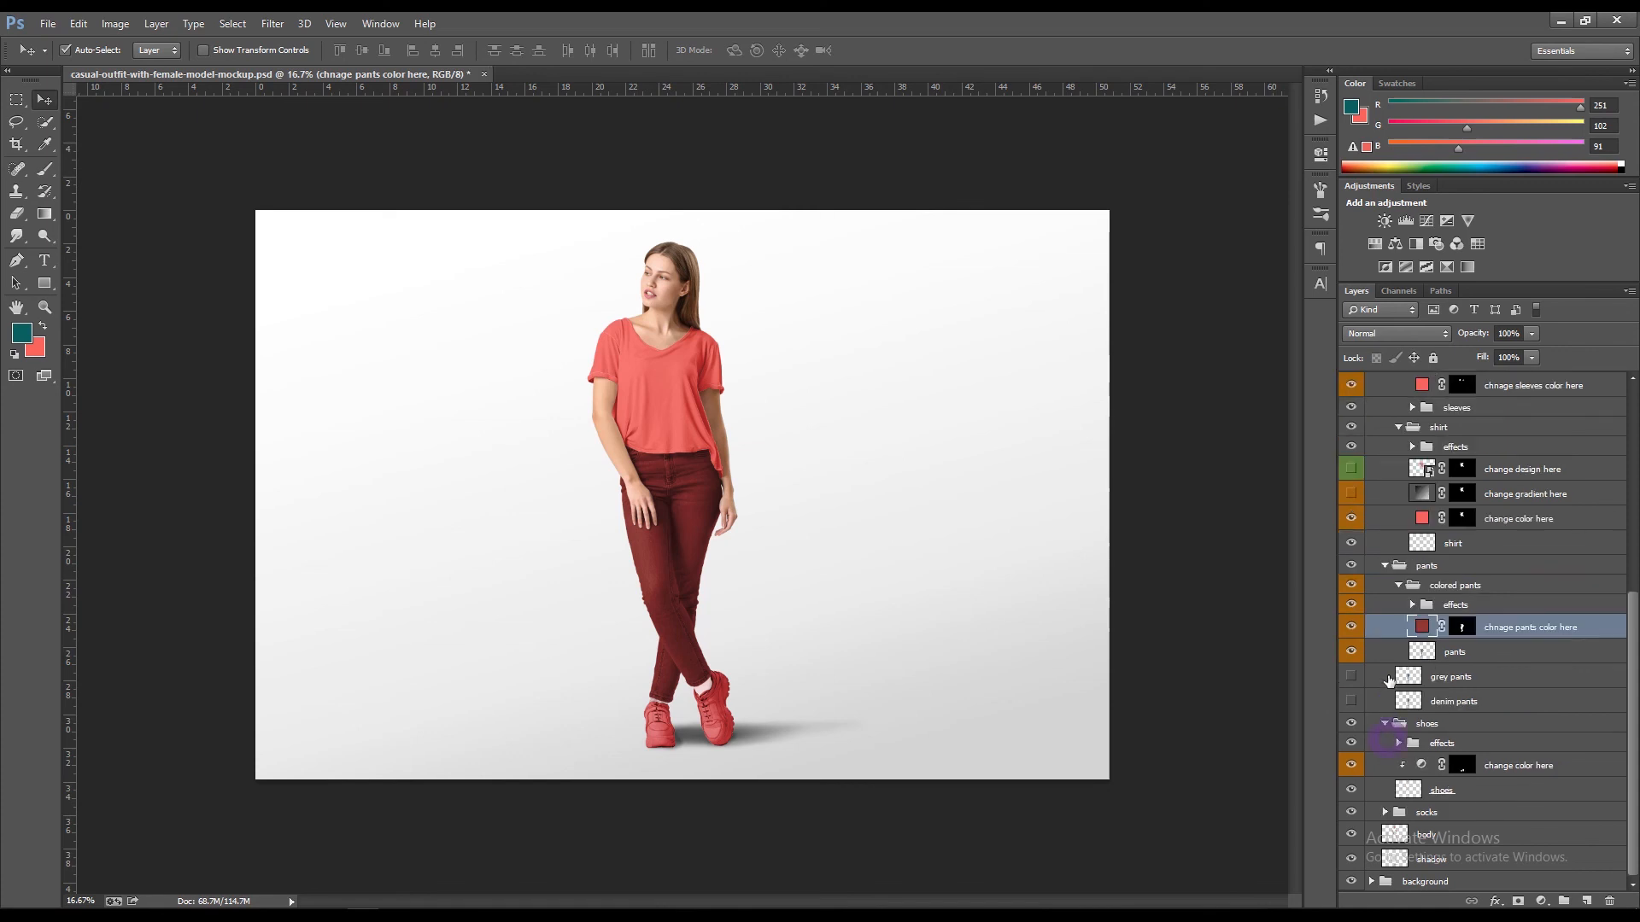
left_click(1385, 725)
left_click(1398, 655)
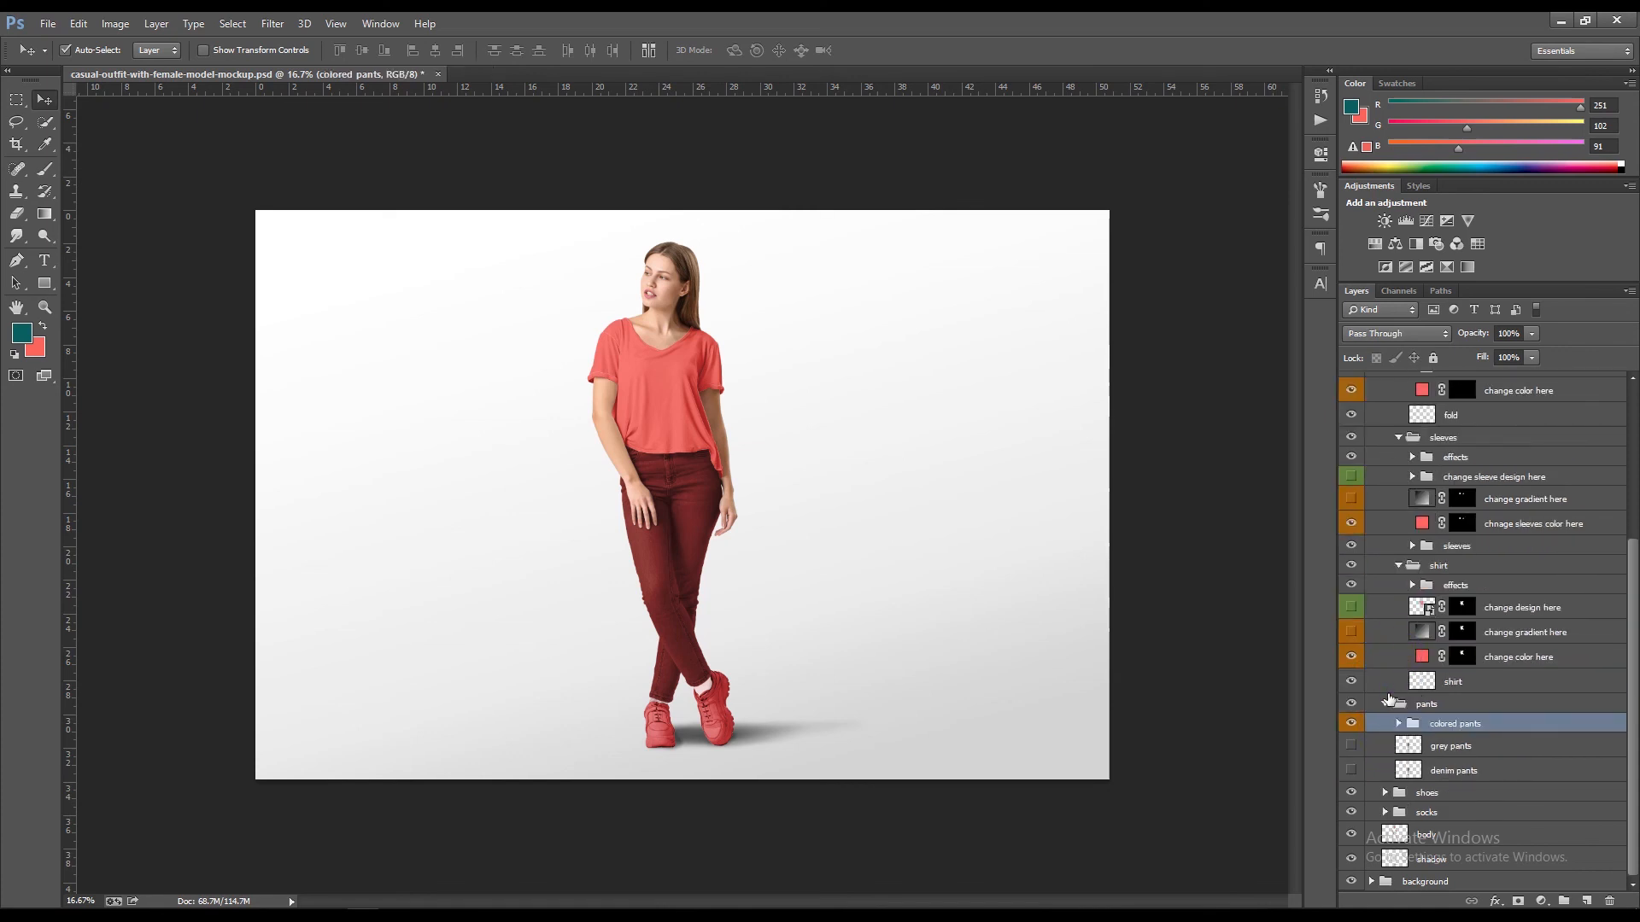
left_click(1384, 706)
- Collapse the shirt body, sleeves, fold and rim subgroups along with their parent shirt group
left_click(1401, 634)
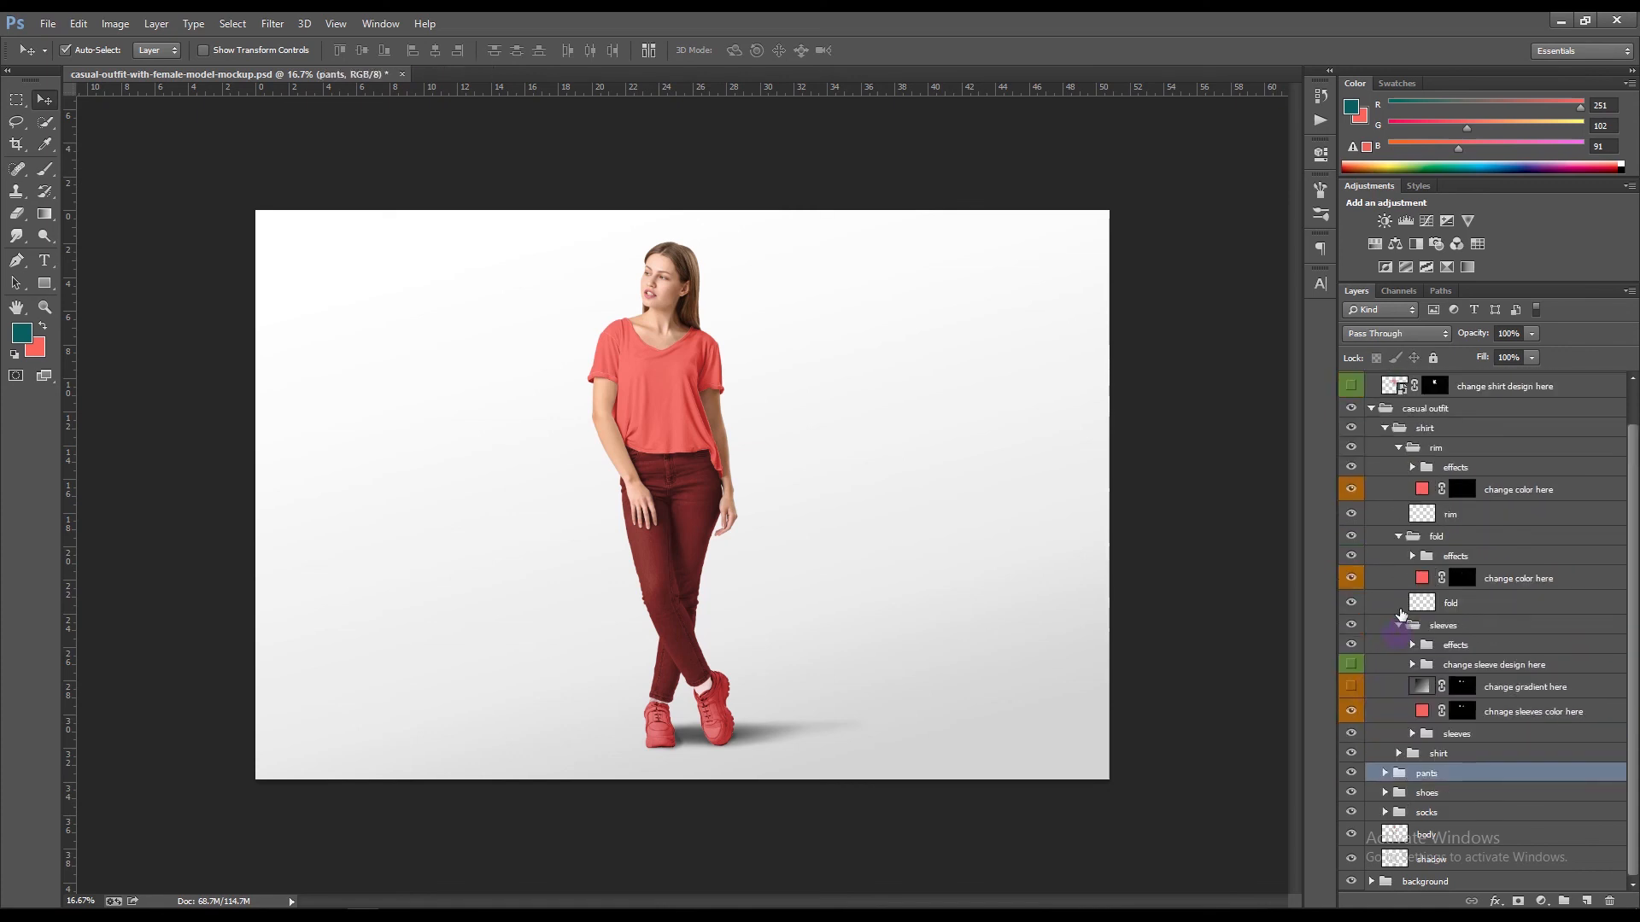
left_click(1400, 626)
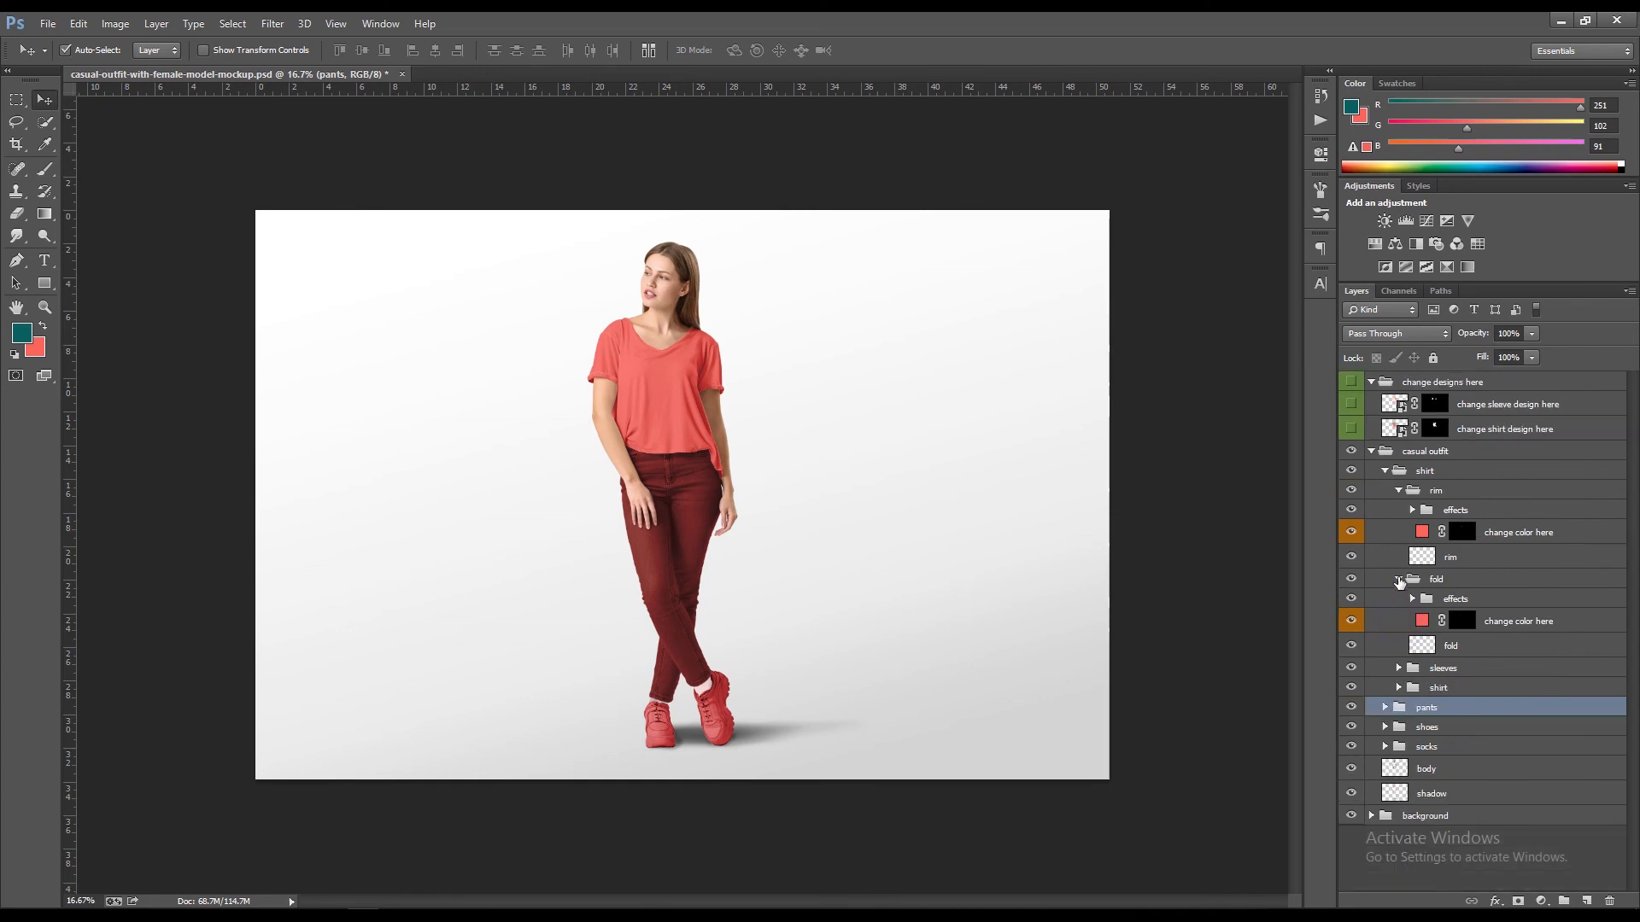
left_click(1399, 580)
left_click(1397, 492)
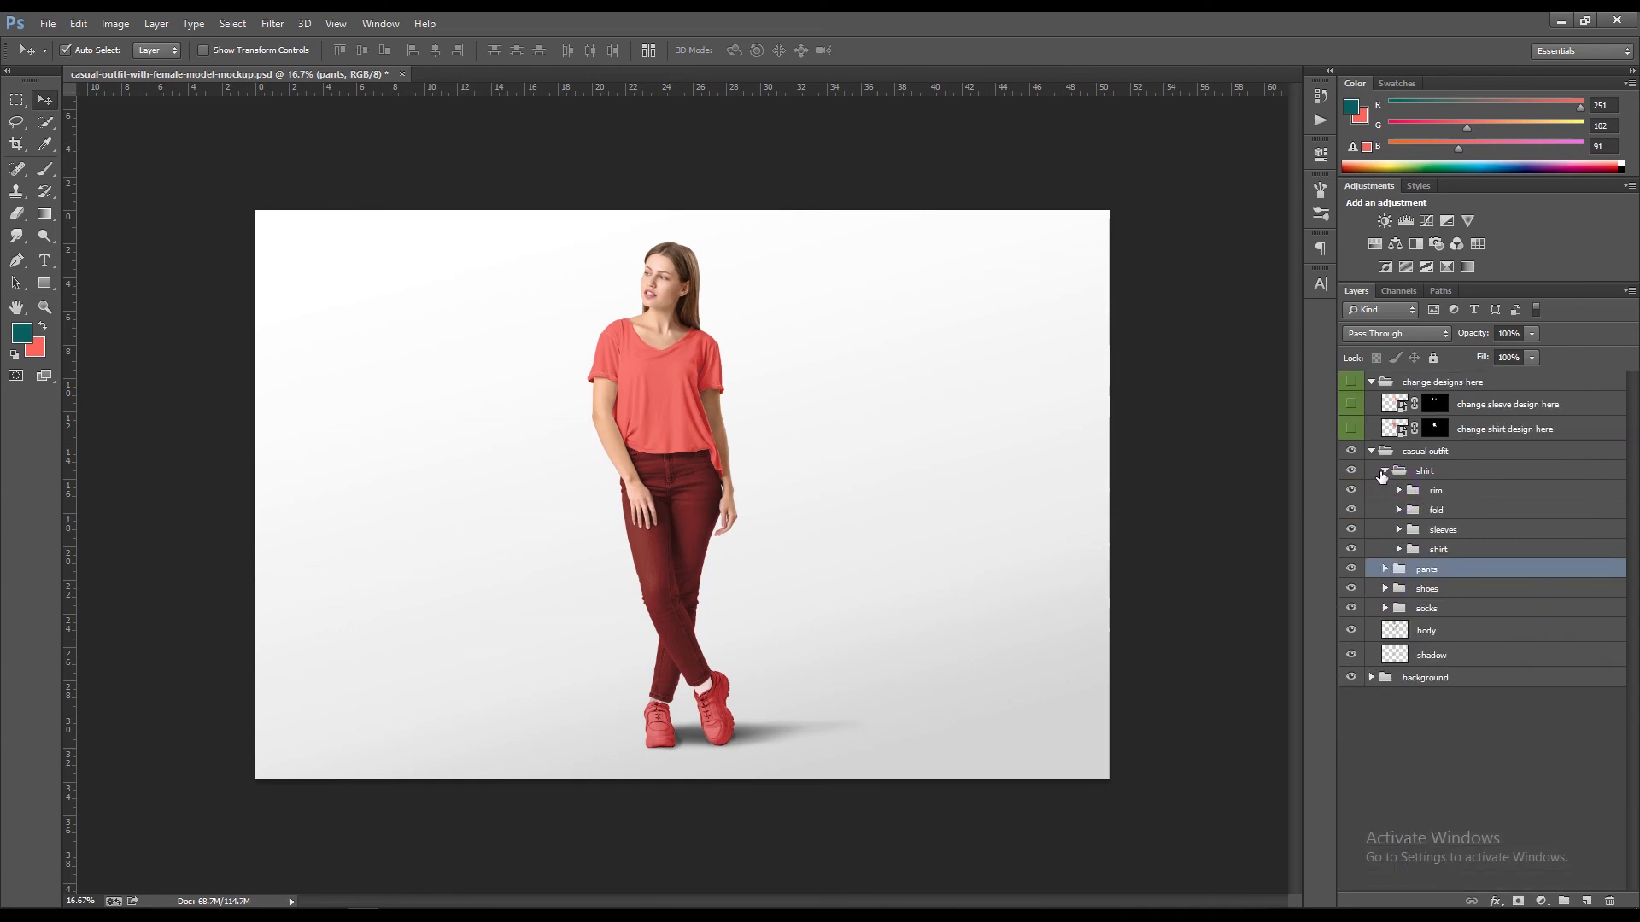
left_click(1383, 470)
- Collapse the "casual outfit" and "change designs here" groups and save the tidied mockup file
left_click(1367, 452)
left_click(1370, 451)
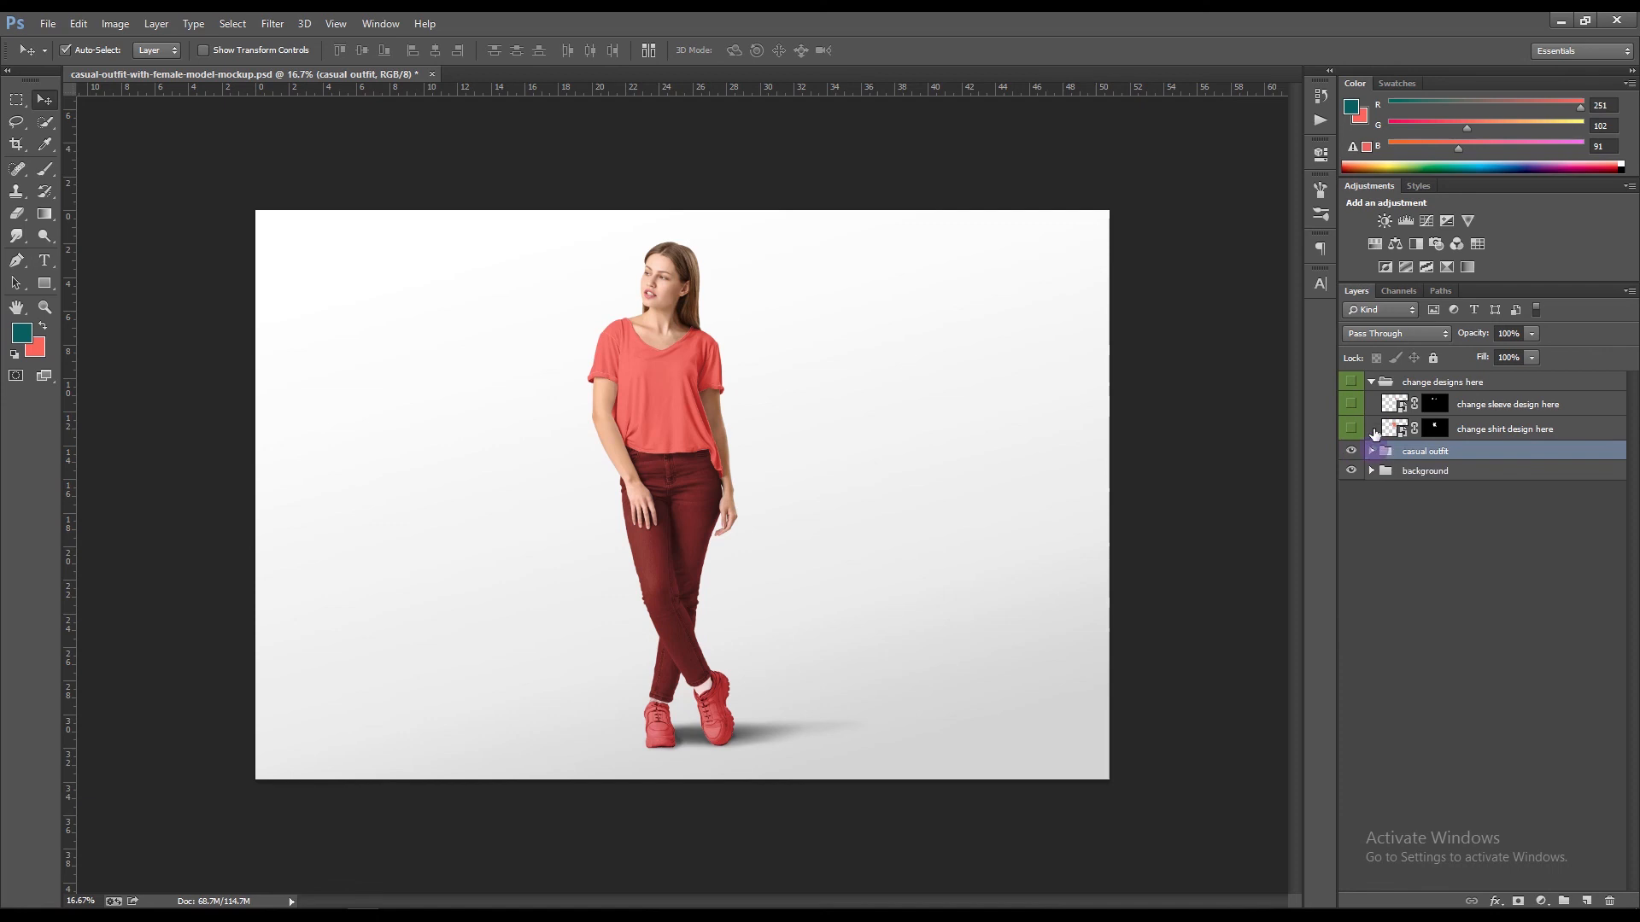
left_click(1368, 383)
left_click(48, 23)
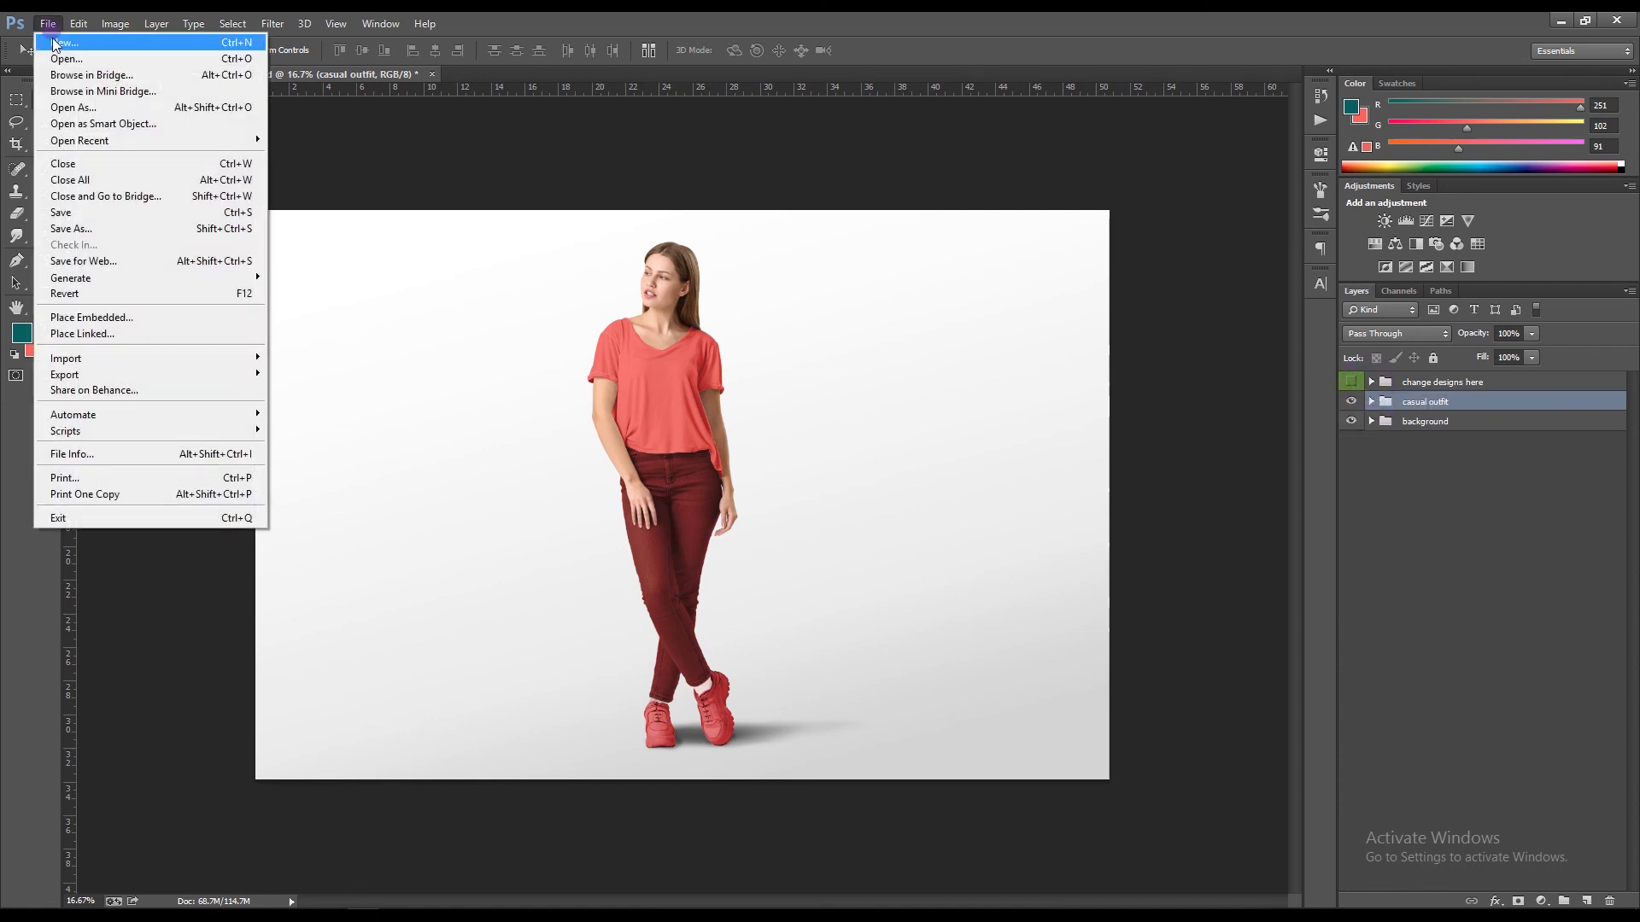
left_click(86, 213)
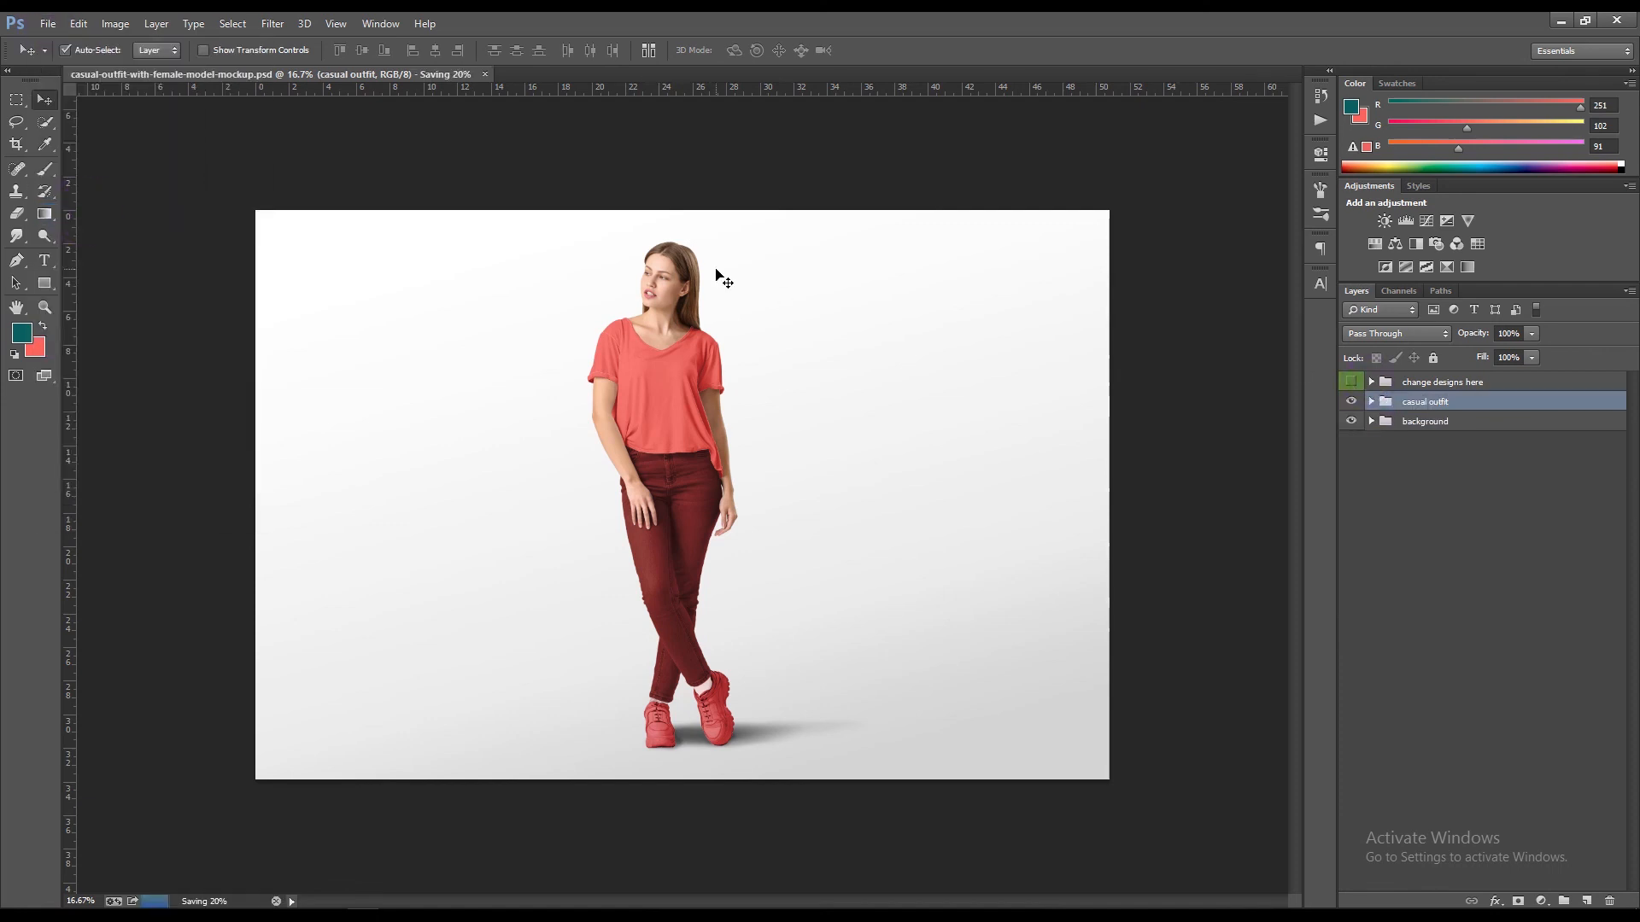